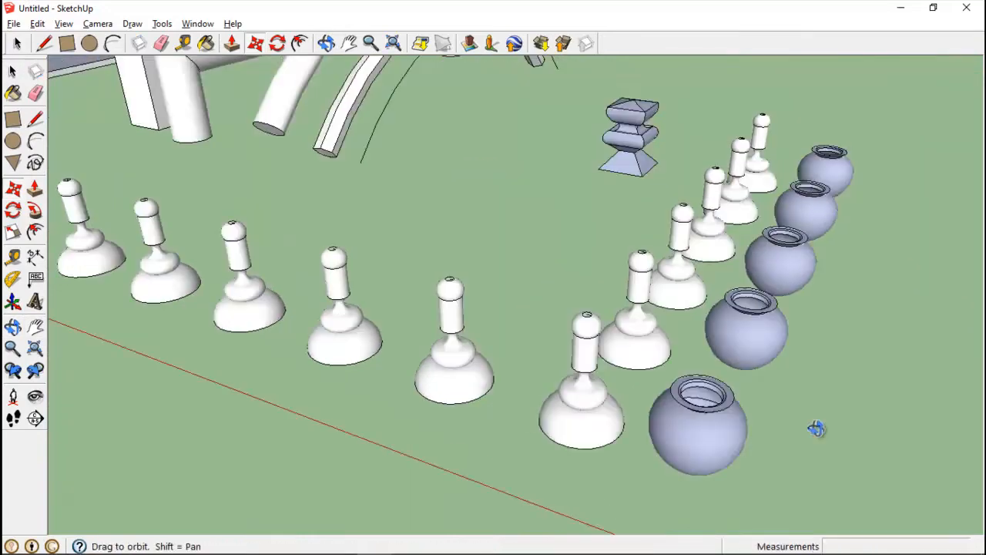
middle_click_drag(817, 429, 399, 192)
key("space")
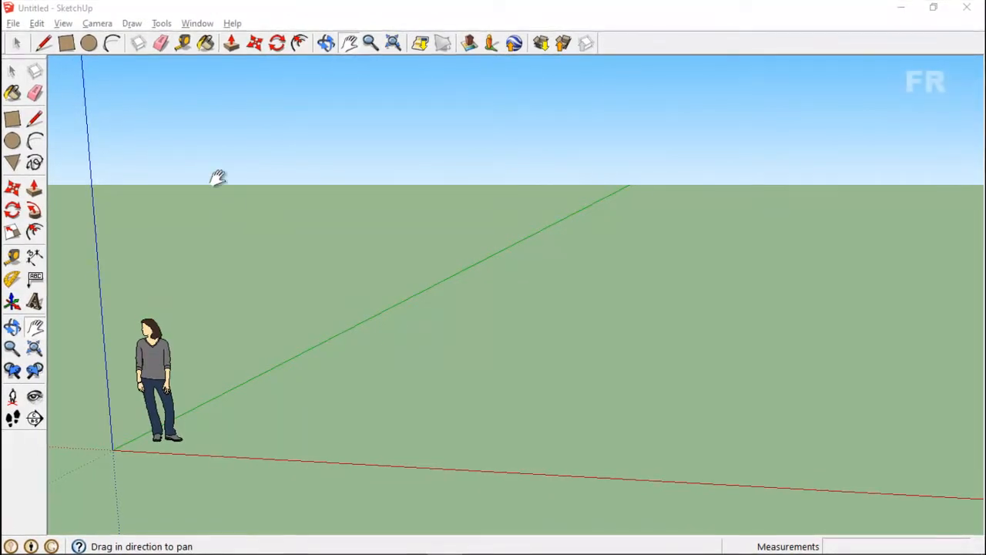
left_click(16, 43)
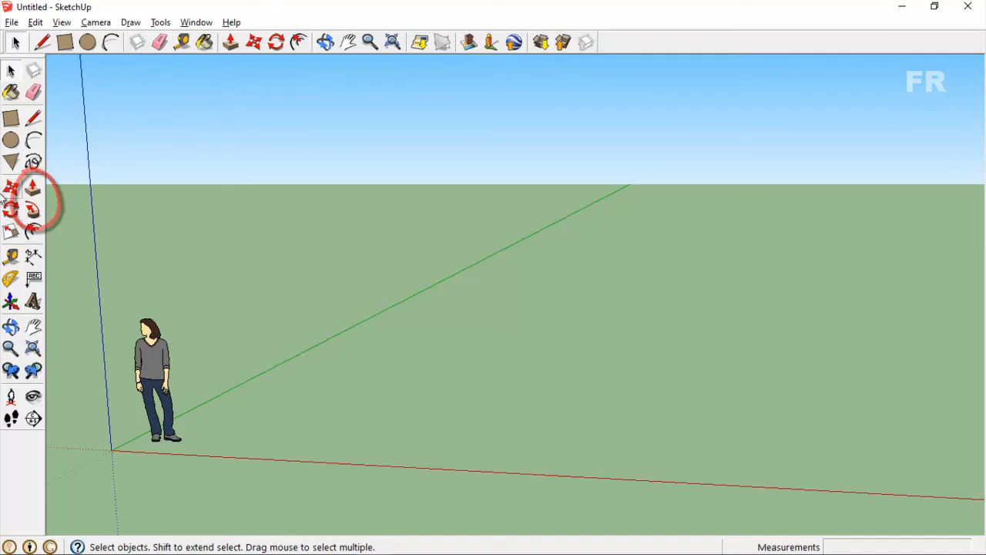
- Hide the Large Tool Set and Getting Started toolbars
left_click(194, 23)
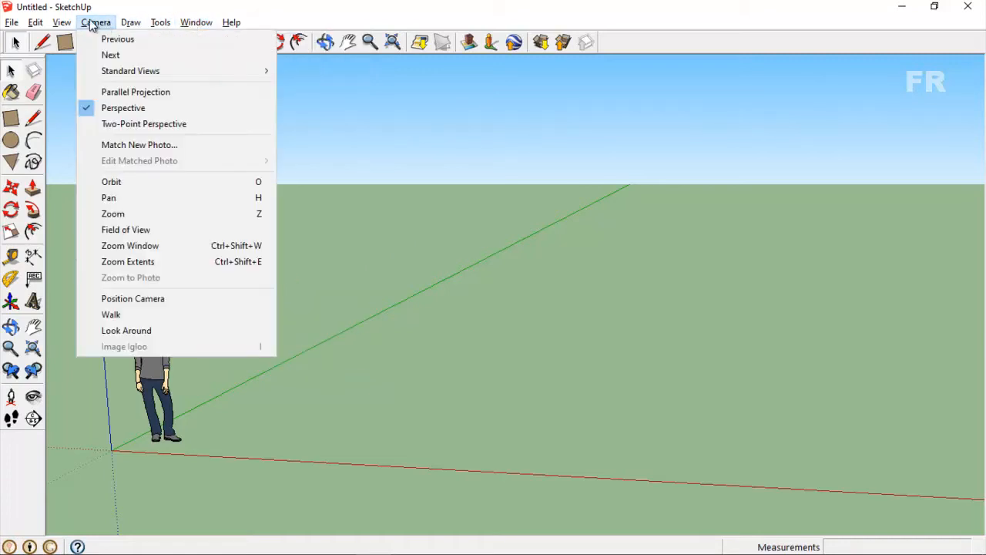
mouse_move(73, 24)
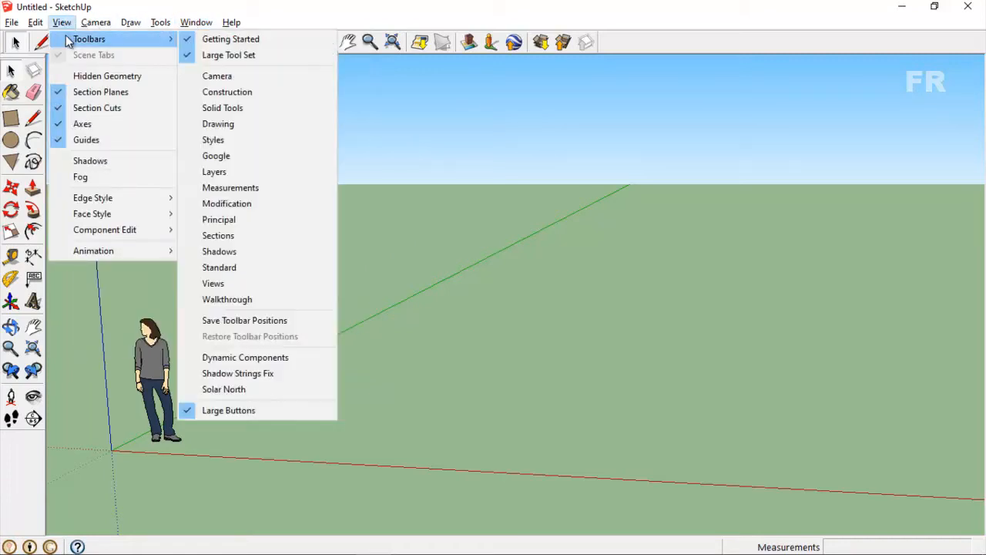
left_click(234, 58)
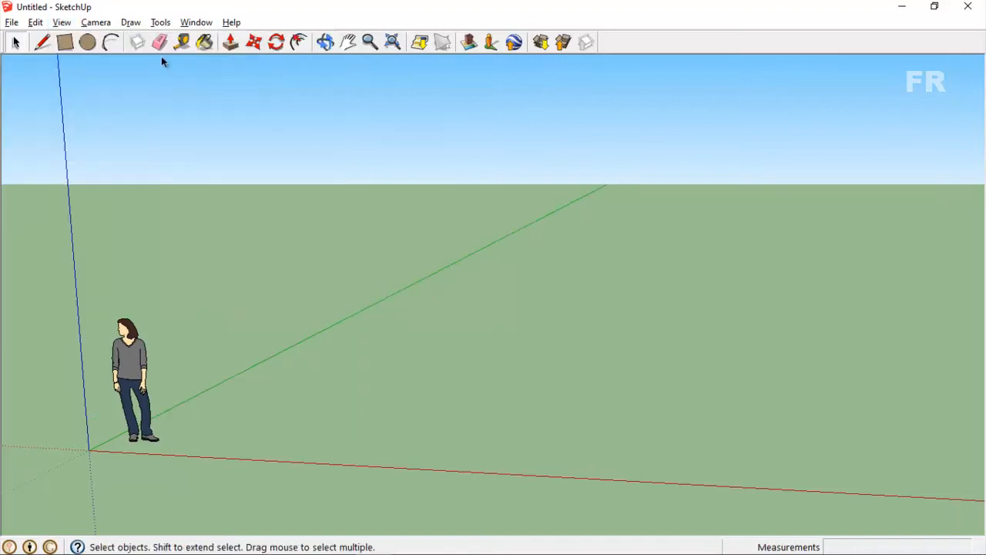
left_click(51, 22)
mouse_move(86, 38)
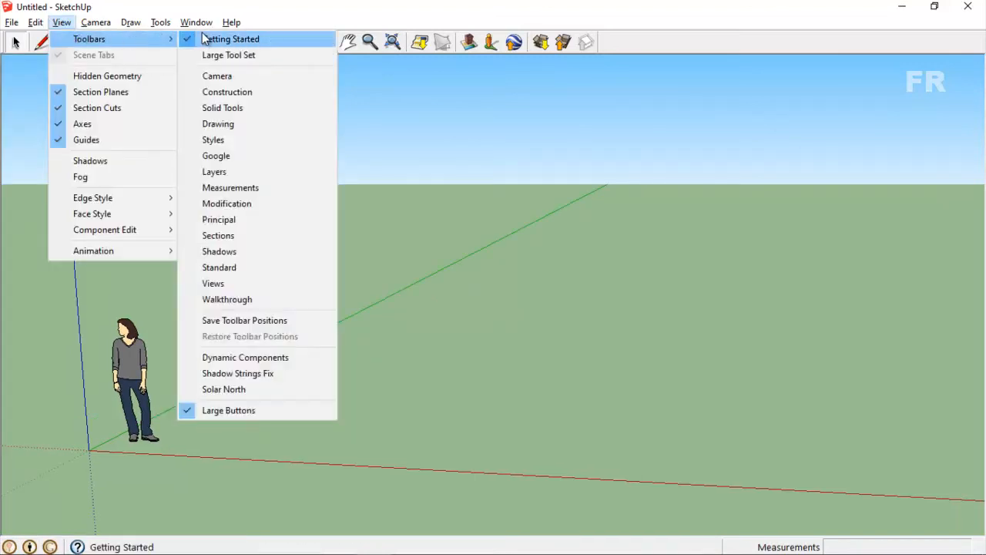
left_click(205, 39)
- Show the Large Tool Set and Getting Started toolbars
left_click(62, 23)
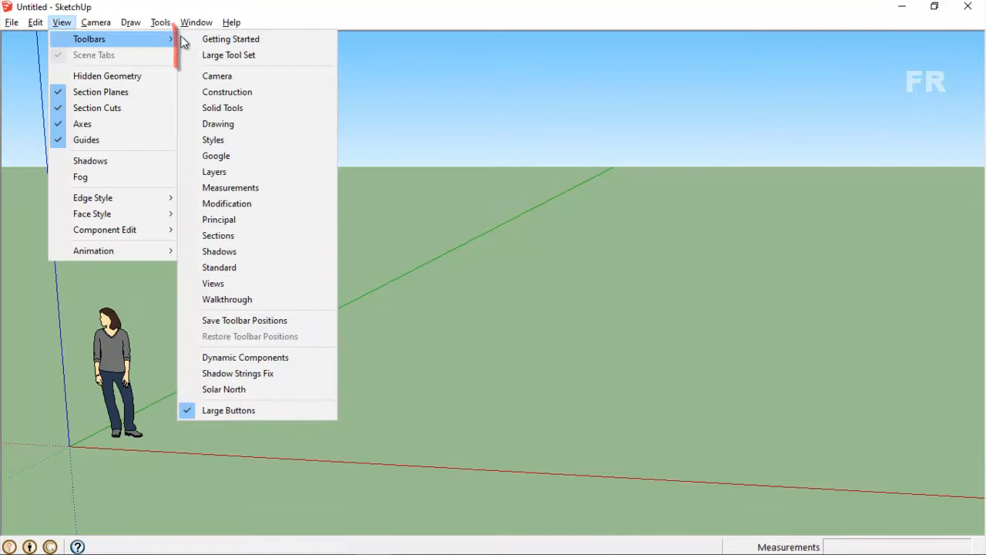
left_click(206, 55)
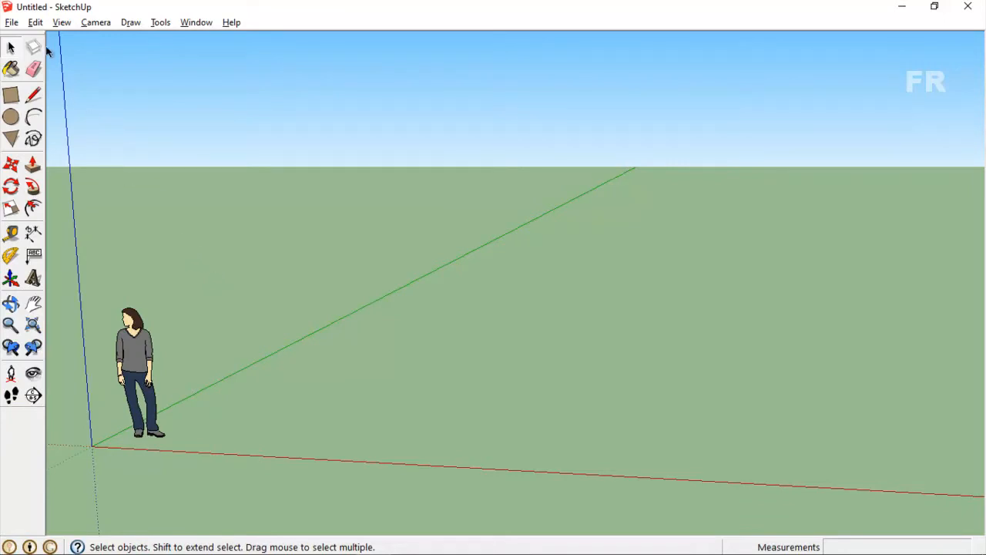
left_click(62, 22)
mouse_move(119, 36)
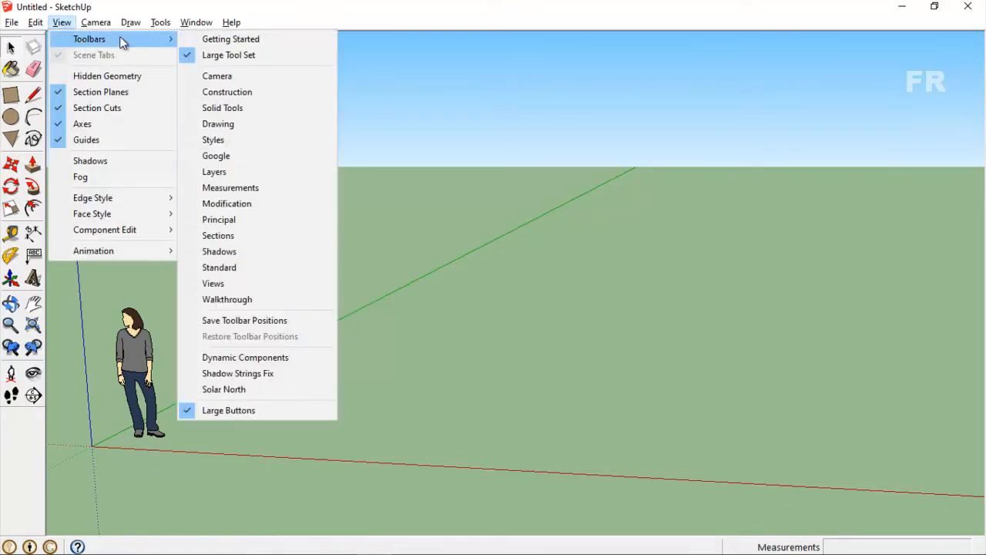
left_click(204, 38)
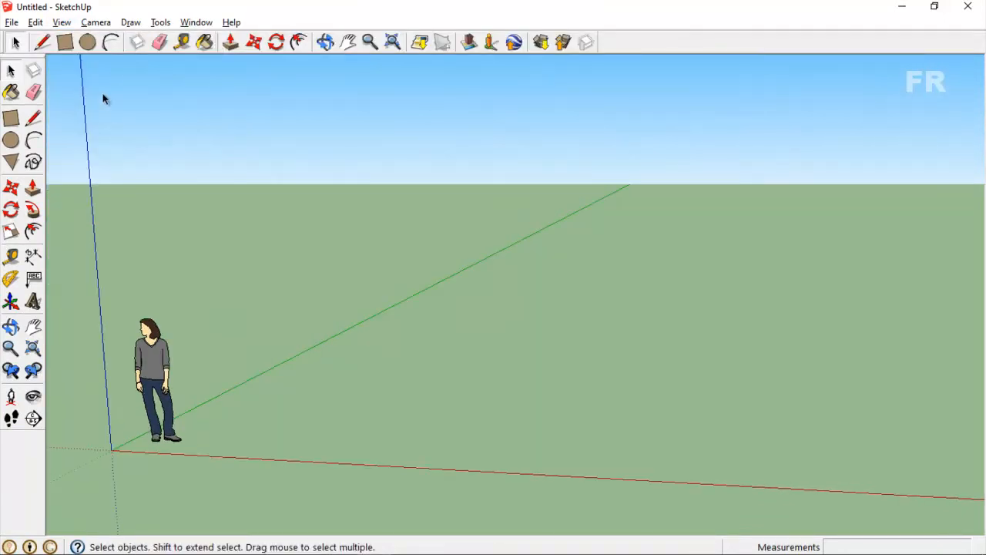
- Draw a 1 m by 1 m rectangle on the ground beside the standing figure
left_click(66, 43)
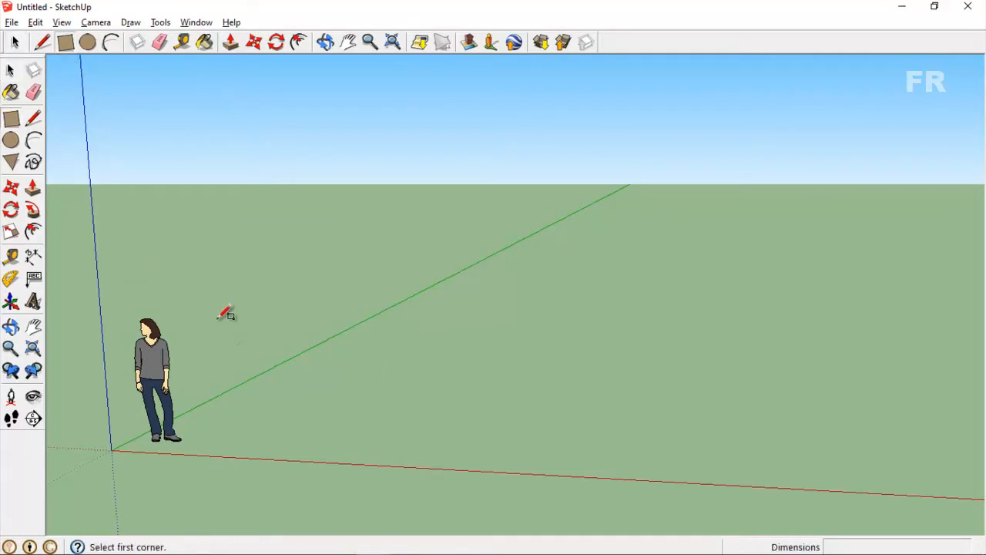
left_click(265, 423)
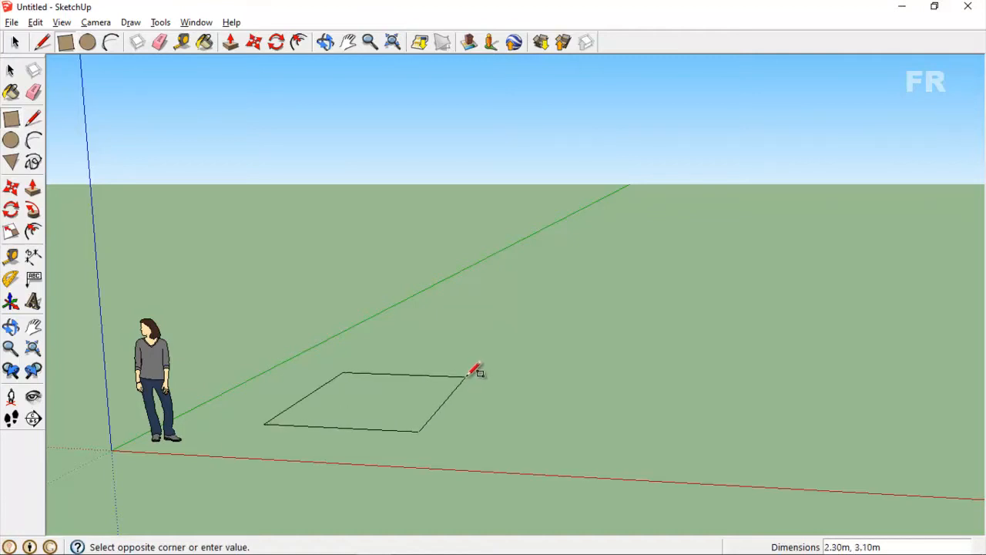
type("1")
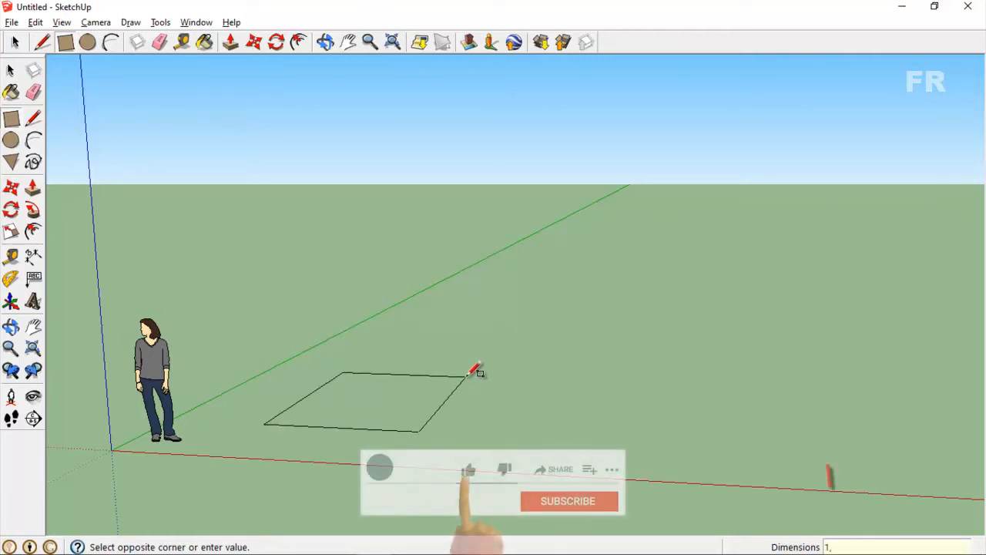
type(",1")
key("Return")
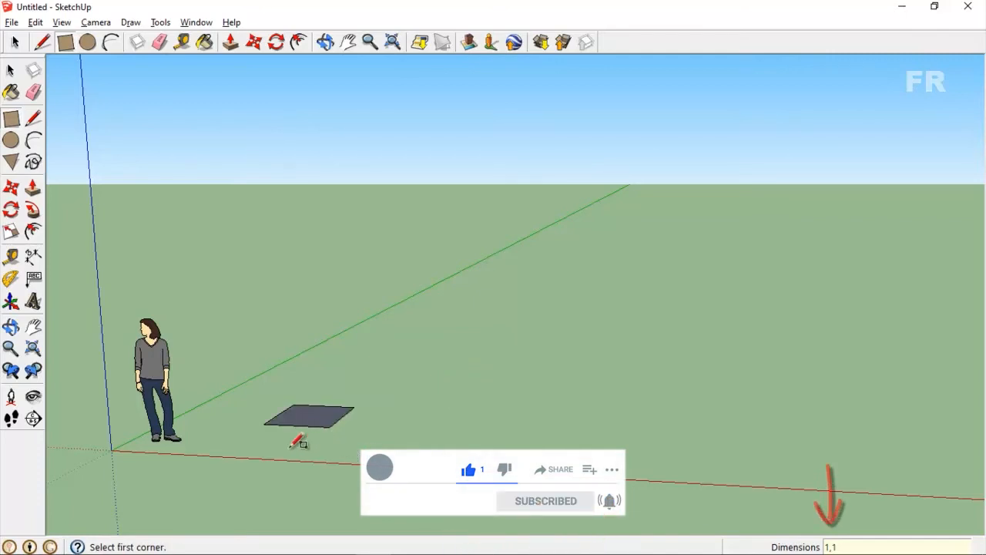
- Extrude the square upward 1 m with Push/Pull to form a cube
scroll(298, 441, "up", 3)
middle_click_drag(298, 441, 324, 464)
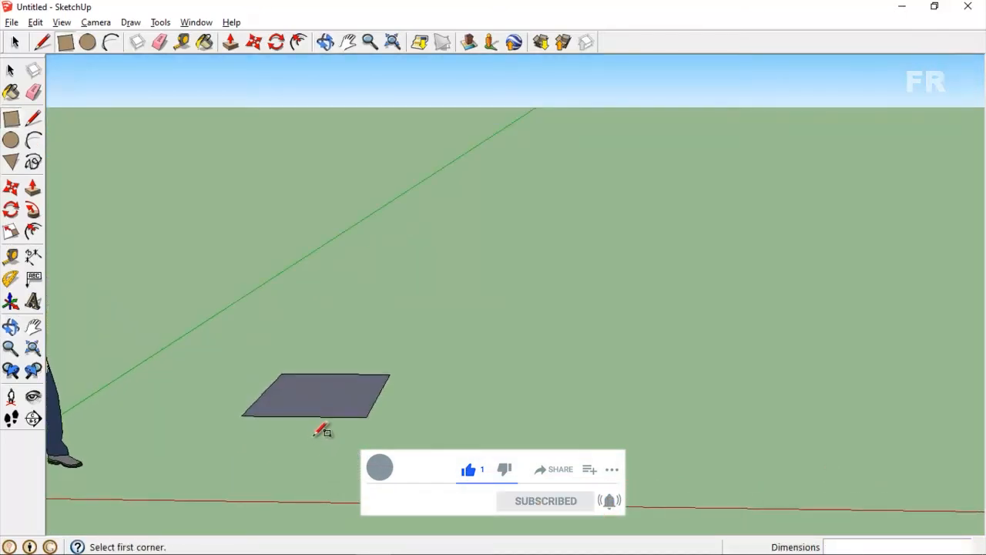
left_click(15, 43)
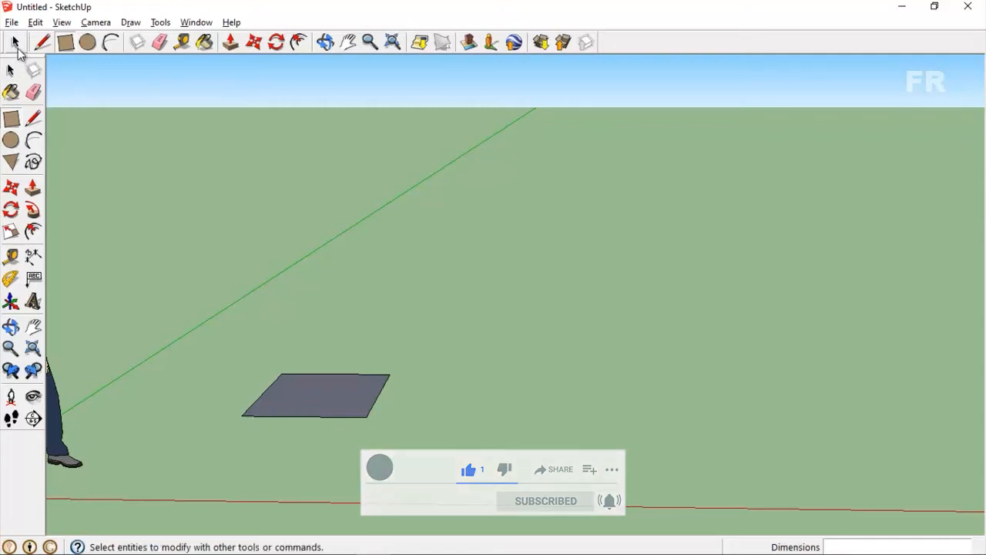
left_click(33, 189)
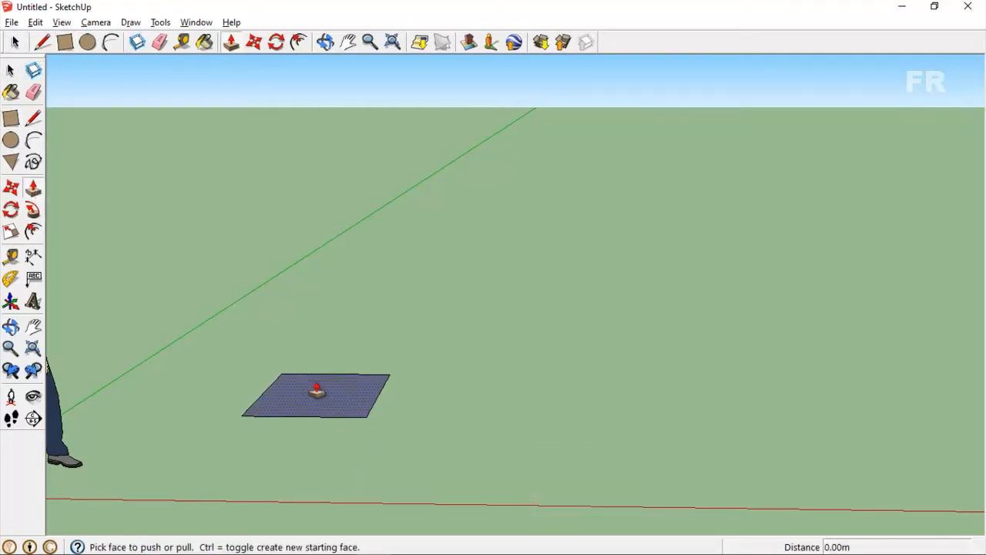
scroll(286, 410, "up", 3)
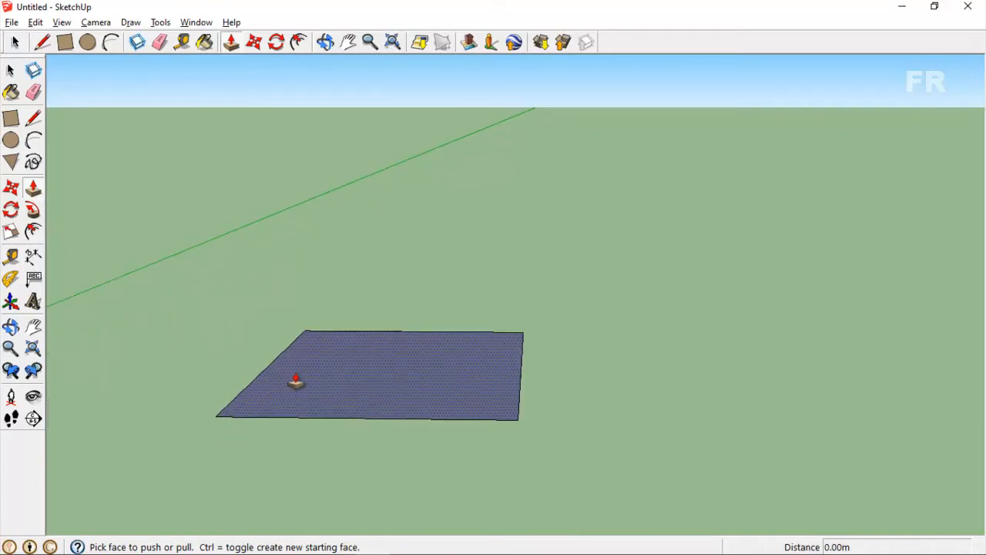
left_click_drag(327, 396, 318, 208)
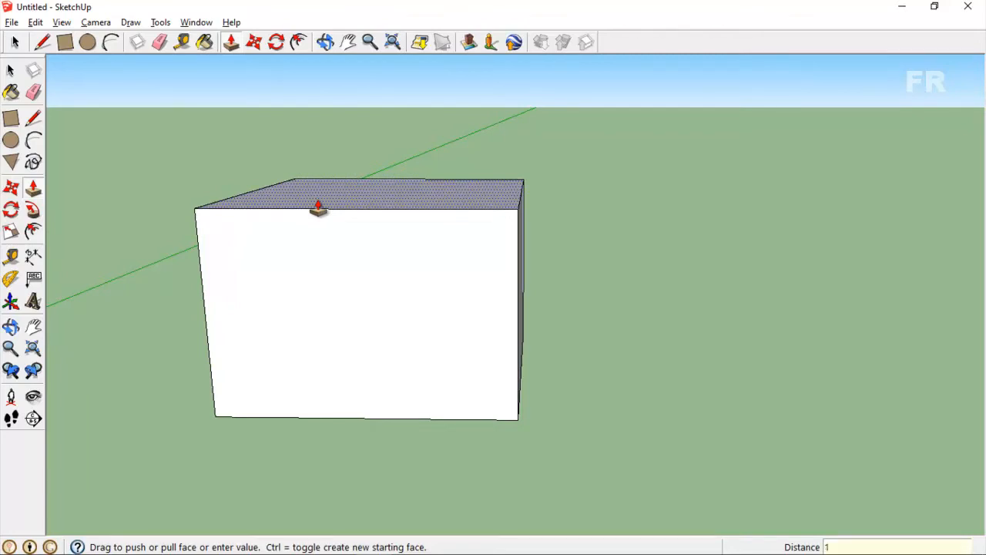
type("1")
key("Return")
middle_click_drag(319, 209, 311, 213)
middle_click_drag(319, 177, 231, 270)
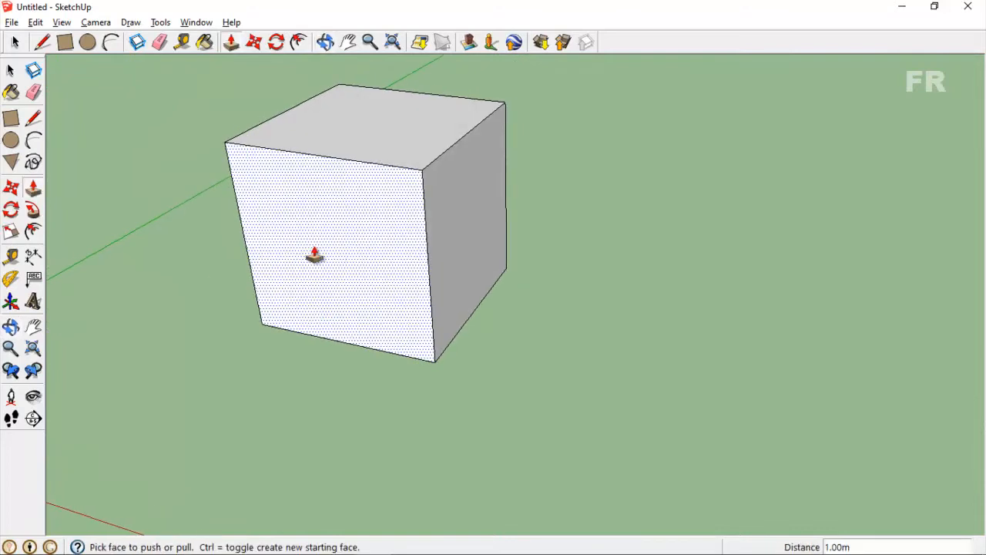
middle_click_drag(324, 254, 258, 267)
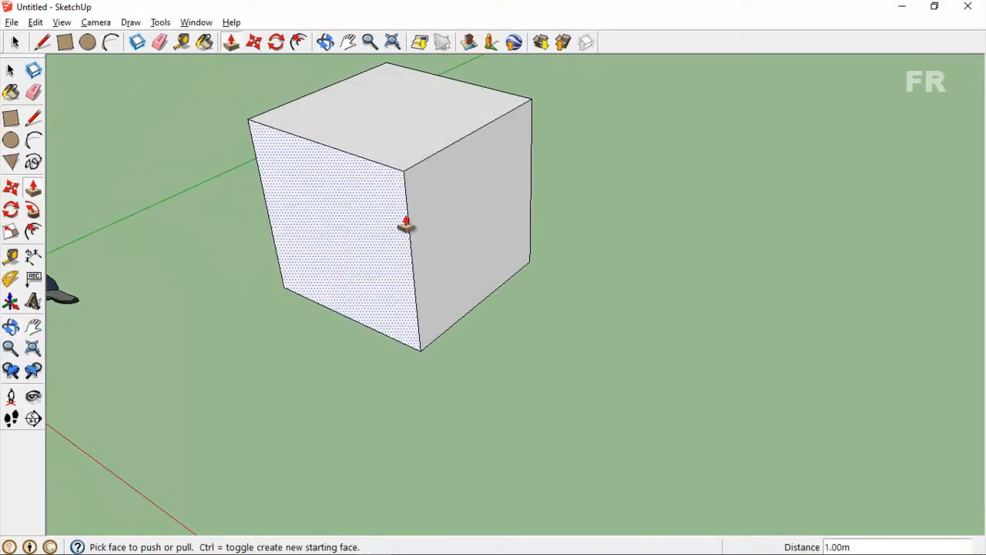
left_click(357, 247)
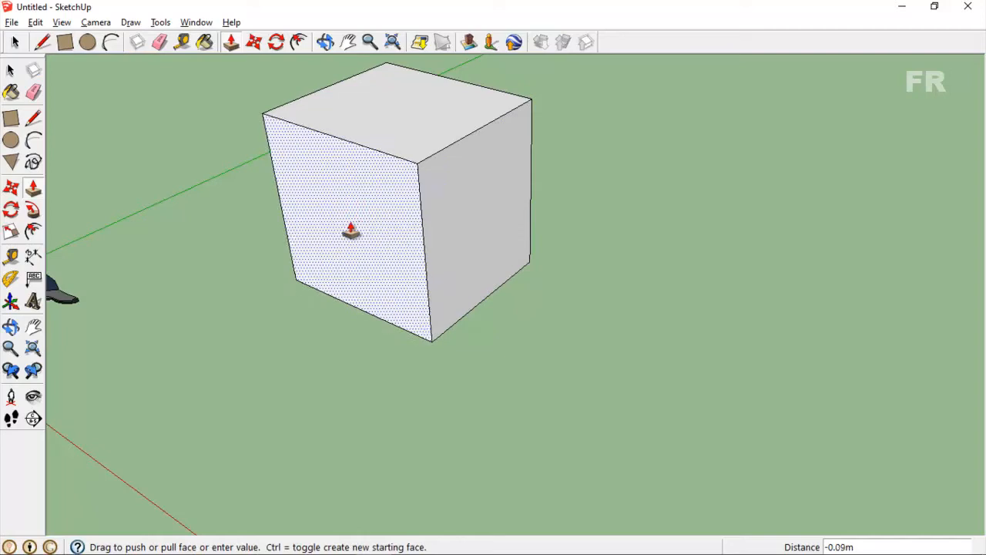
key("Escape")
left_click(430, 218)
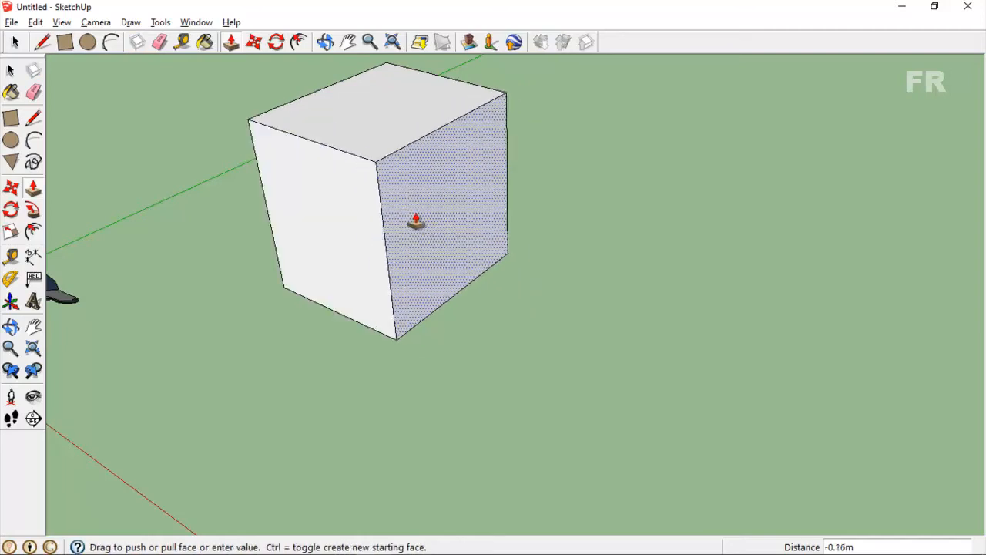
key("Escape")
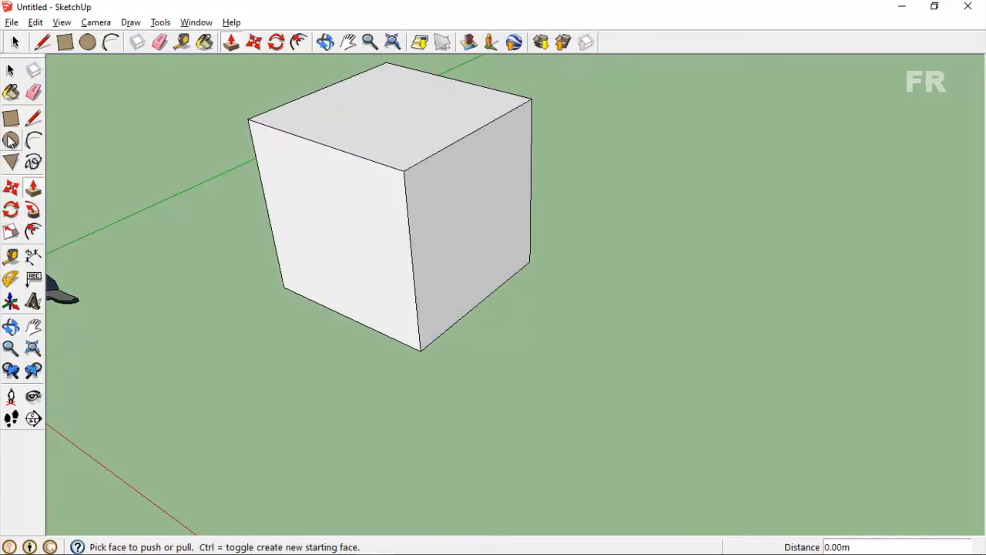
- Draw a vertical line across the cube's shaded side face, from its upper edge to its lower edge near the front corner
left_click(33, 122)
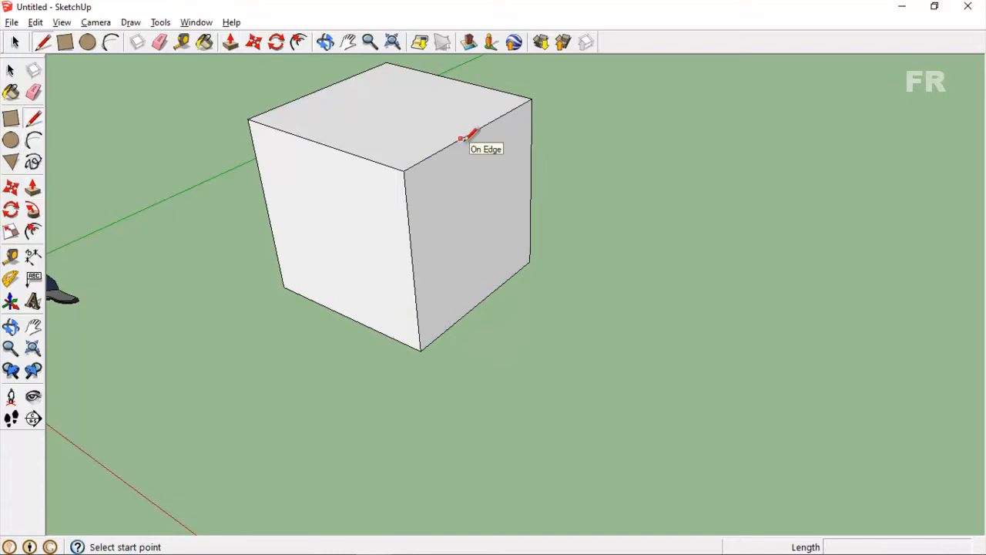
left_click(441, 150)
left_click(452, 325)
- Push the cube's white front face inward about 0.25 m, up to the line on the side face
key("p")
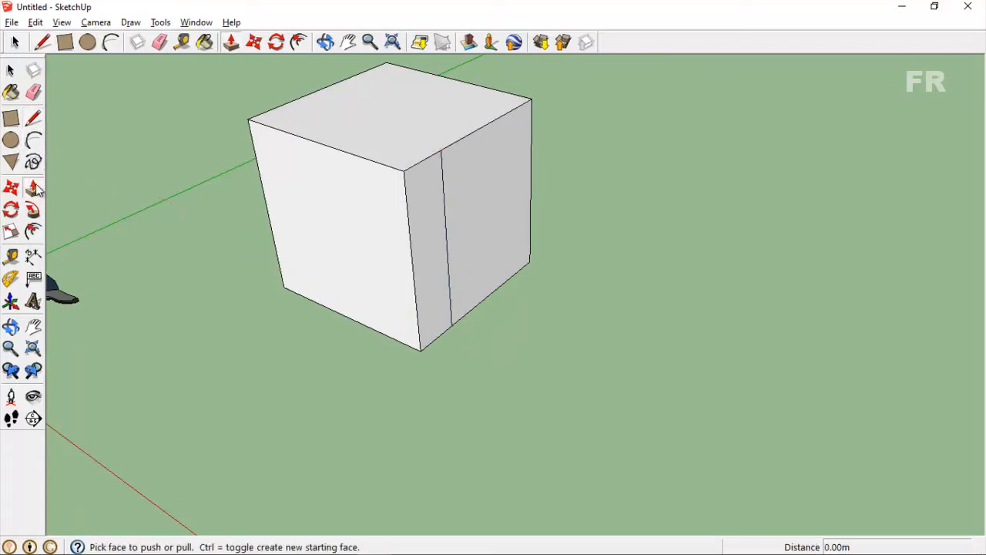
left_click(375, 236)
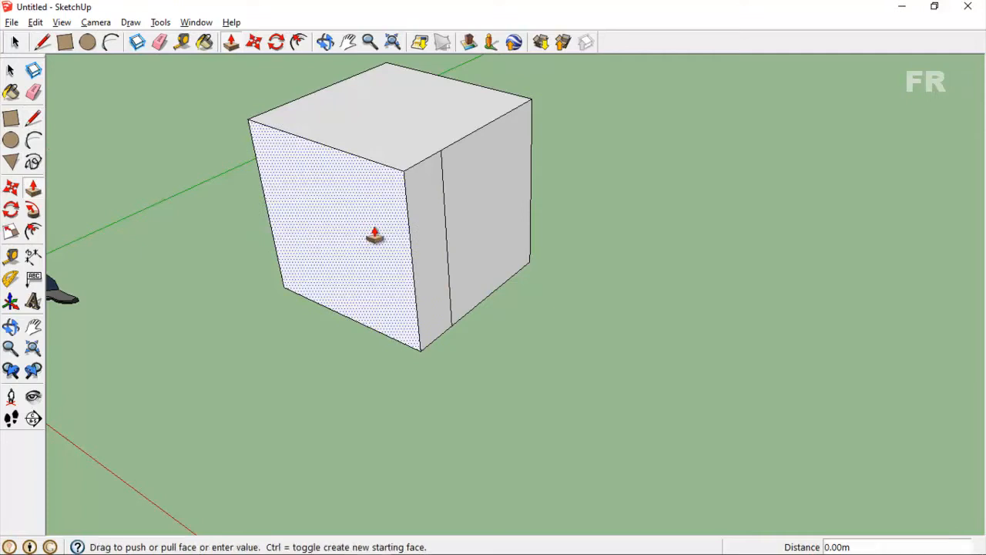
left_click(446, 237)
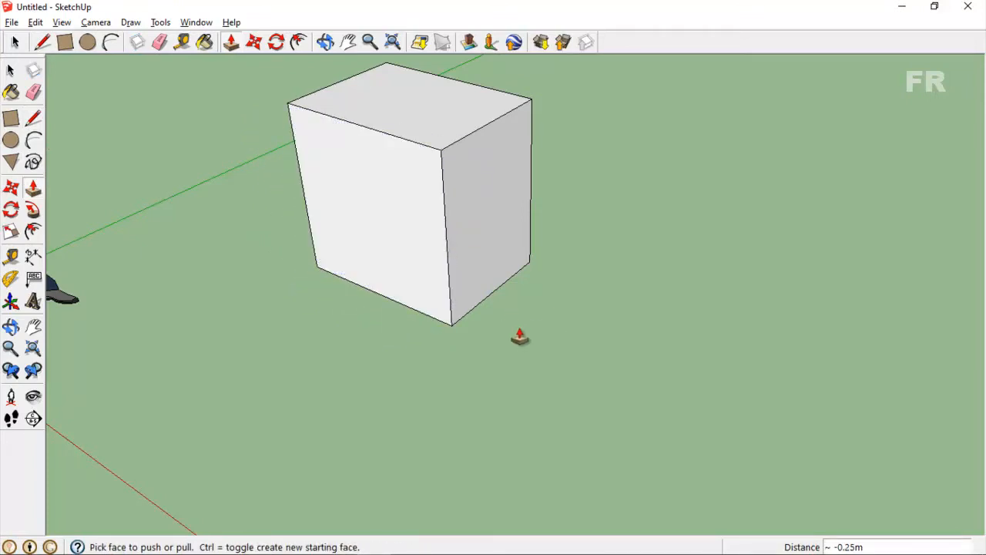
- Undo the push of the front face and erase the dividing line from the side face
left_click(348, 42)
left_click_drag(334, 177, 294, 269)
key("ctrl+z")
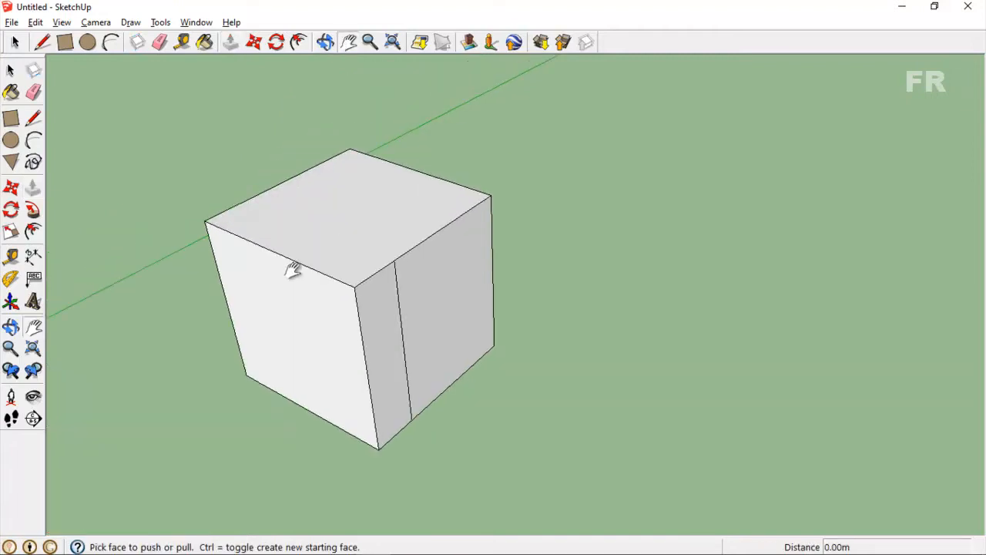
left_click(159, 42)
left_click(404, 351)
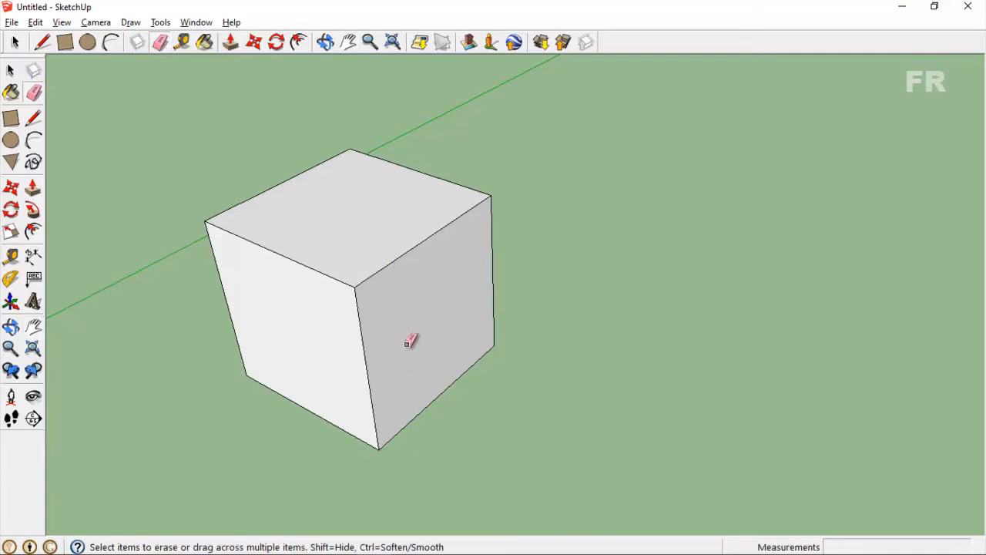
- Offset the outline of the cube's shaded side face inward to form a smaller inner face
left_click(64, 43)
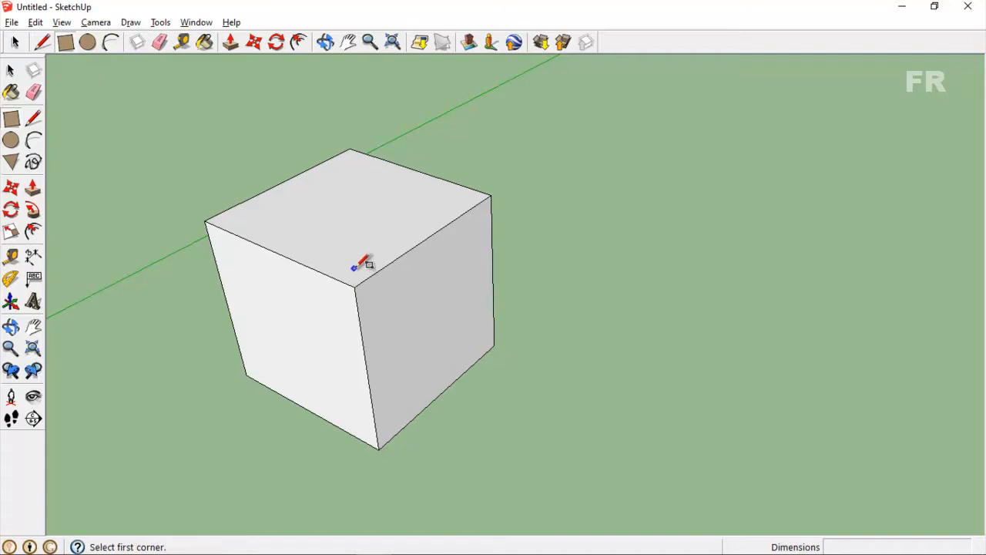
left_click(298, 43)
left_click(439, 351)
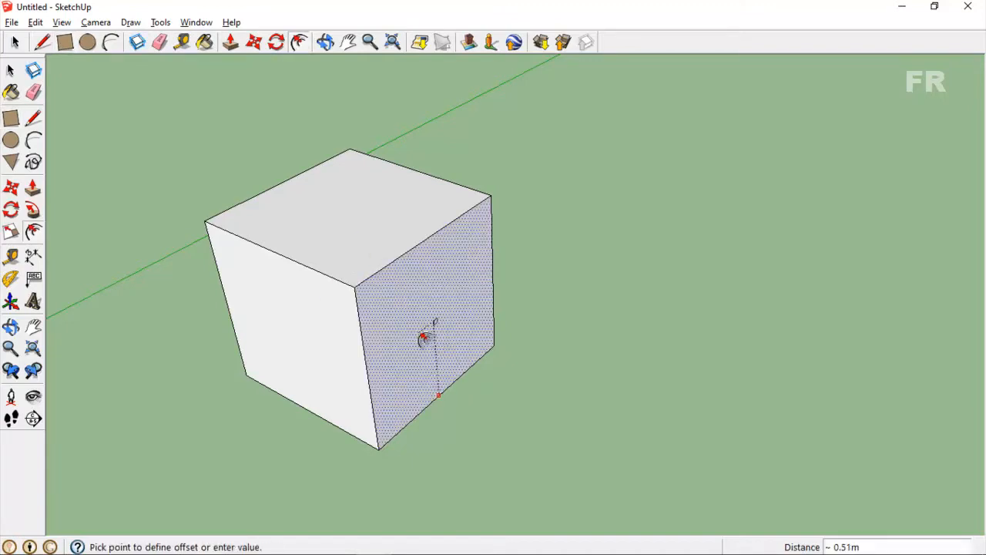
left_click(459, 369)
- Push the border around the inner face back 1 m through the cube, leaving only the smaller inner block
left_click(33, 188)
left_click(451, 334)
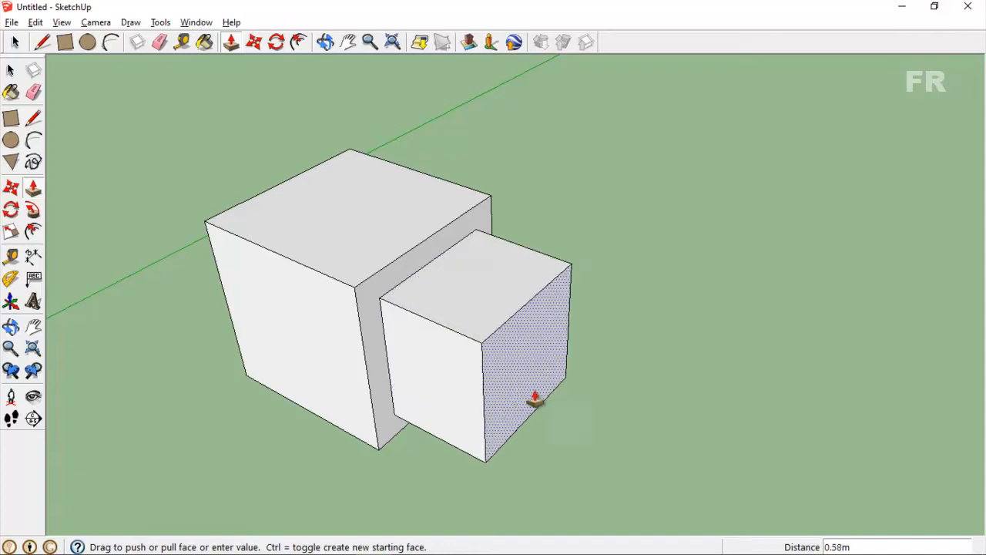
left_click(488, 352)
left_click(361, 325)
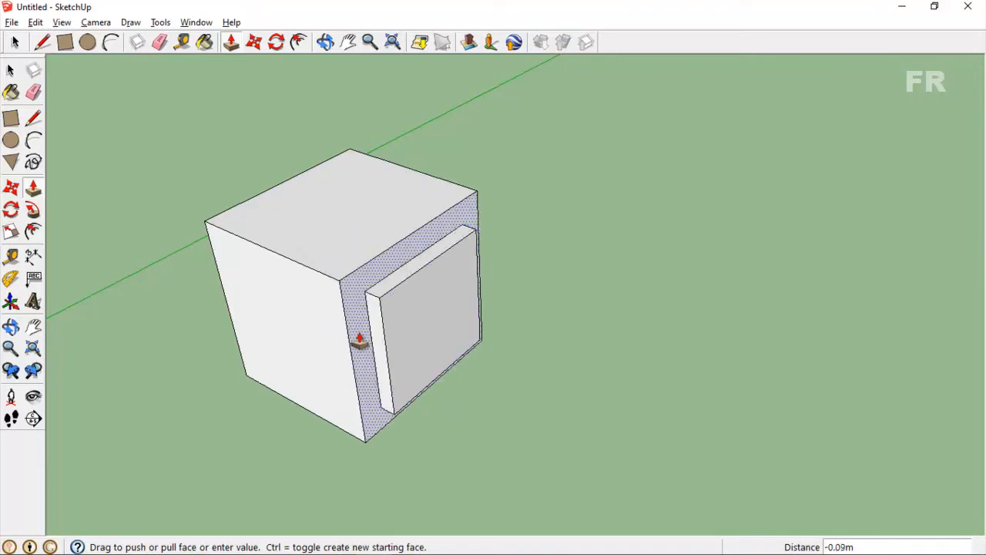
left_click(218, 277)
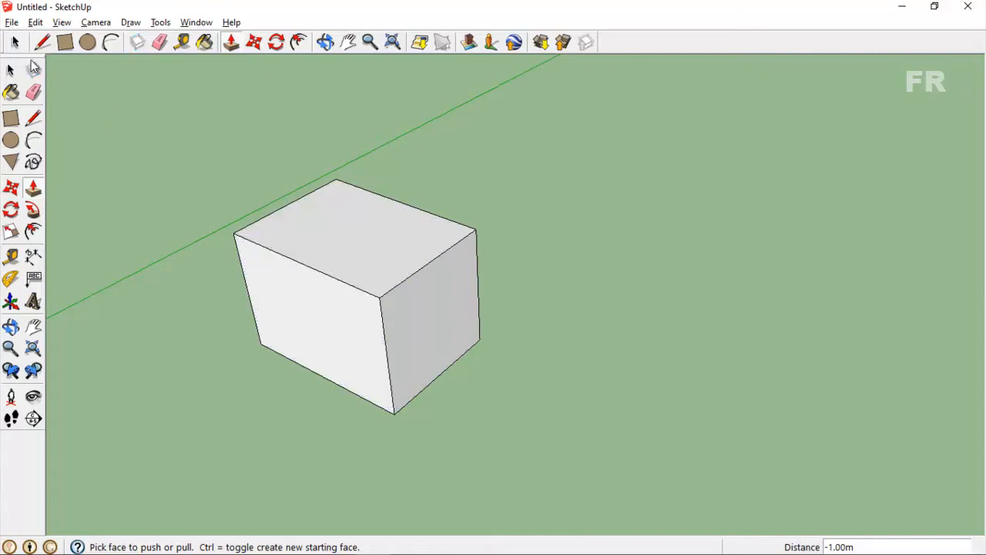
- Offset the outline of the block's top face inward by about 0.16 m
left_click(299, 41)
left_click(341, 208)
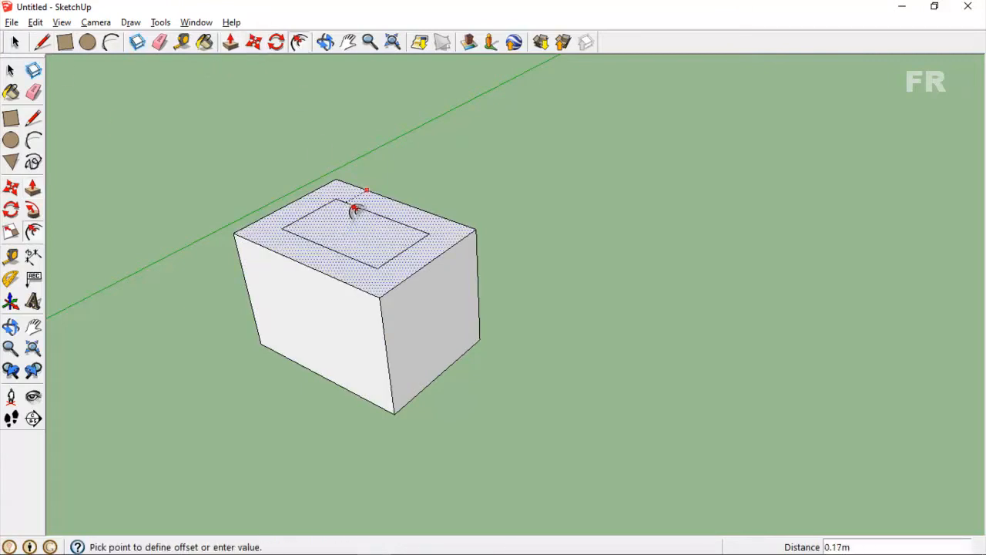
left_click(349, 248)
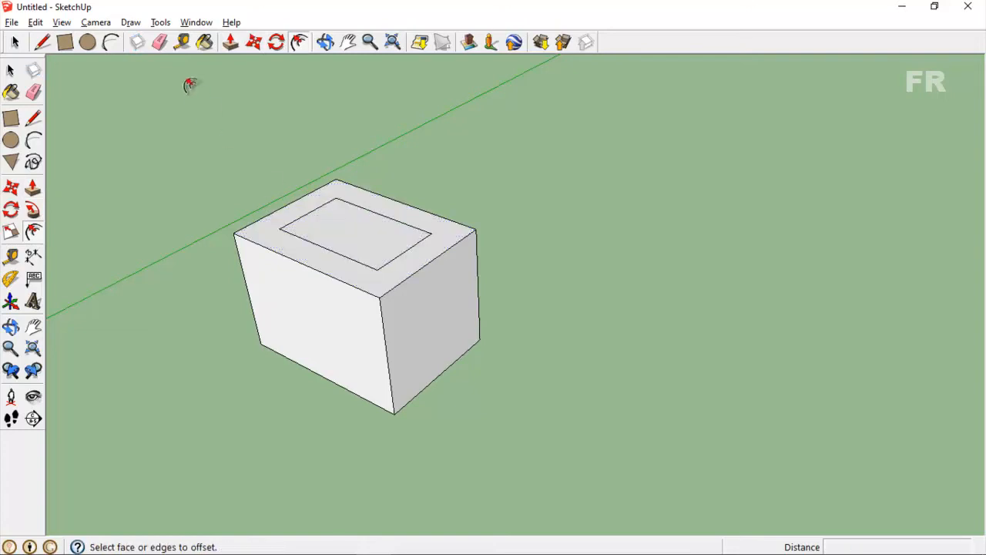
- Push the block's shaded side face inward about 0.16 m, up to the edge of the offset outline
left_click(230, 42)
mouse_move(352, 251)
left_mouse_down()
mouse_move(393, 366)
mouse_move(352, 297)
mouse_move(352, 247)
left_mouse_up()
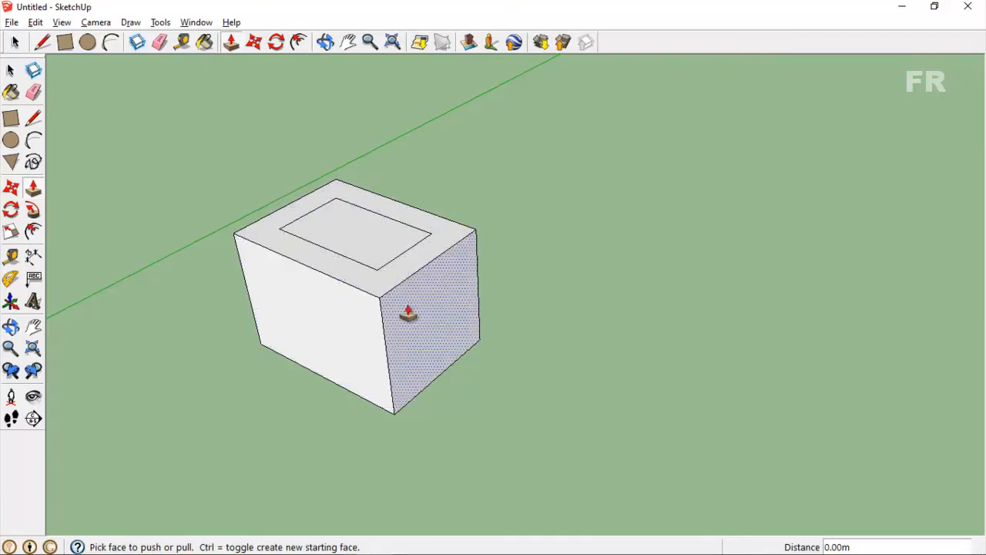
left_click_drag(409, 312, 386, 277)
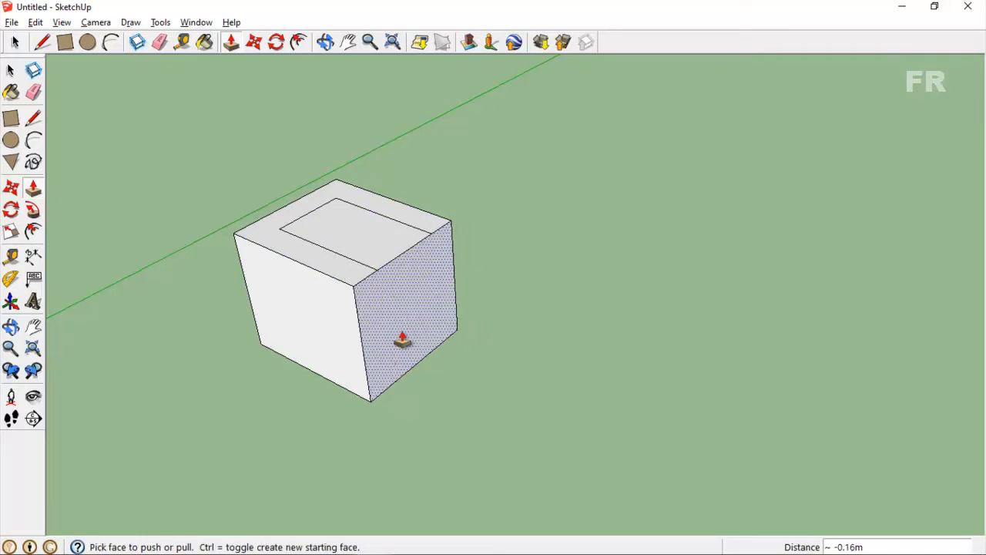
- Draw a rectangle about 0.96 m by 1.11 m on the ground beside the block
left_click(67, 45)
left_click(484, 427)
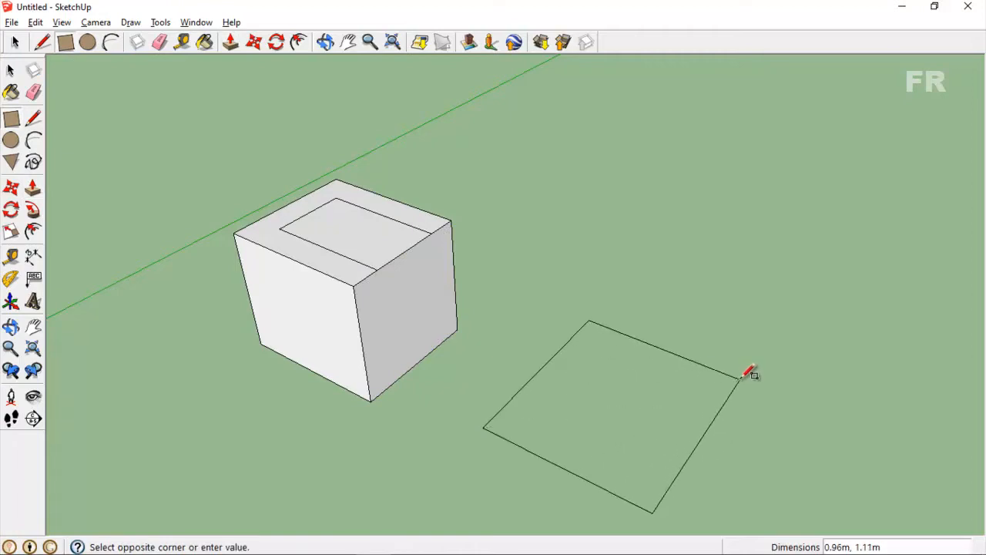
left_click(739, 379)
- Offset the ground rectangle's outline outward about 0.17 m to form a surrounding border
left_click(348, 42)
left_click_drag(649, 322, 551, 258)
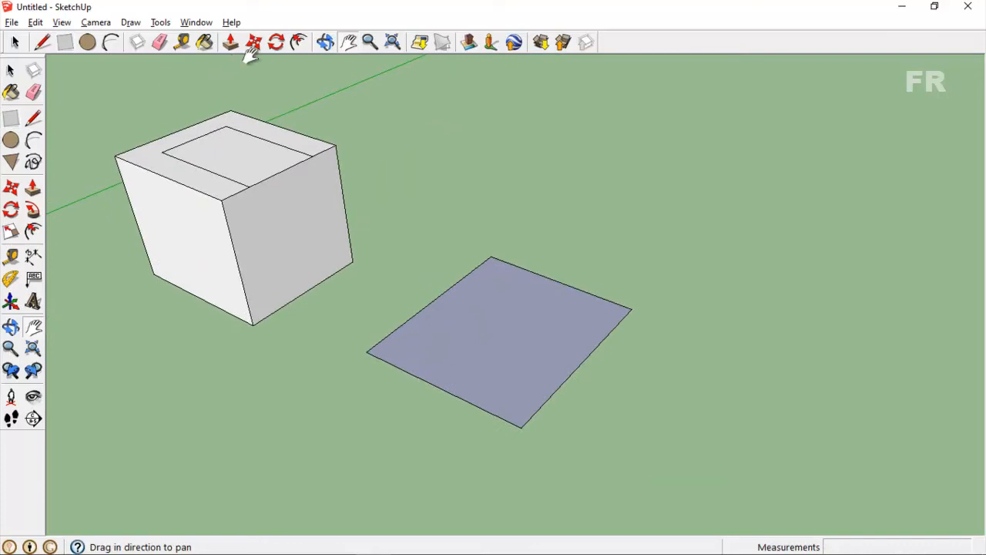
left_click(298, 41)
left_click(452, 341)
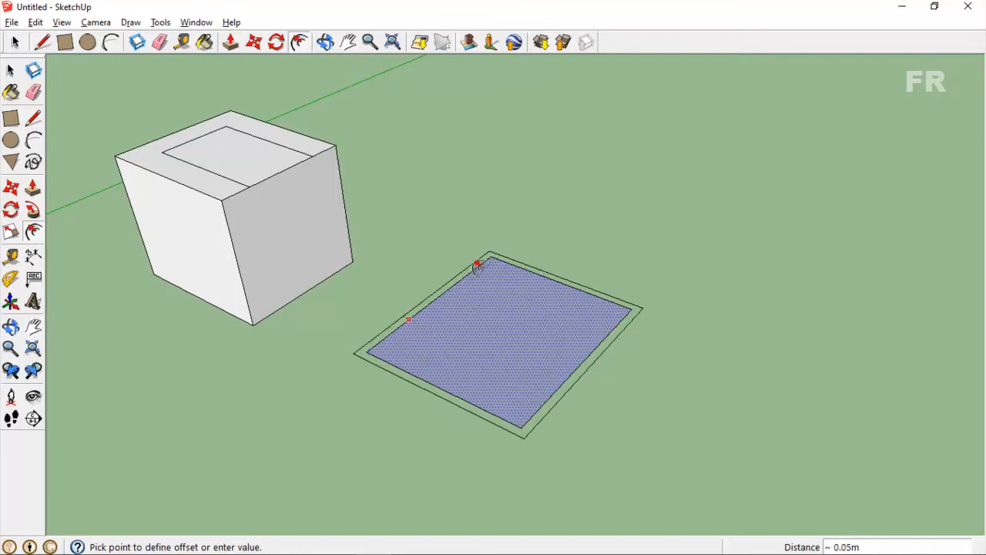
left_click(494, 239)
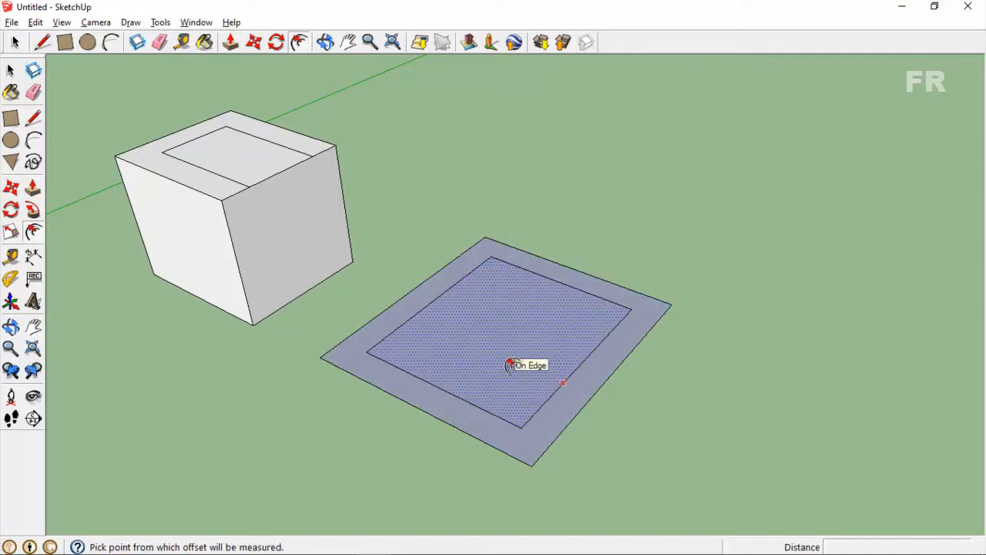
- Pull the border around the inner rectangle up 0.80 m to form a hollow box with four walls
left_click(231, 42)
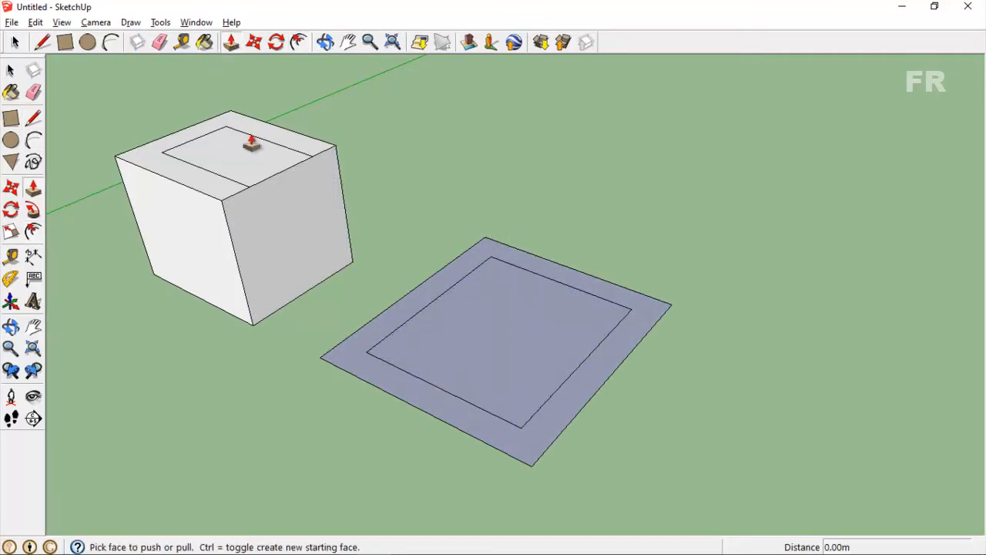
left_click_drag(465, 414, 453, 279)
middle_click_drag(453, 279, 489, 414)
middle_click_drag(236, 467, 292, 477)
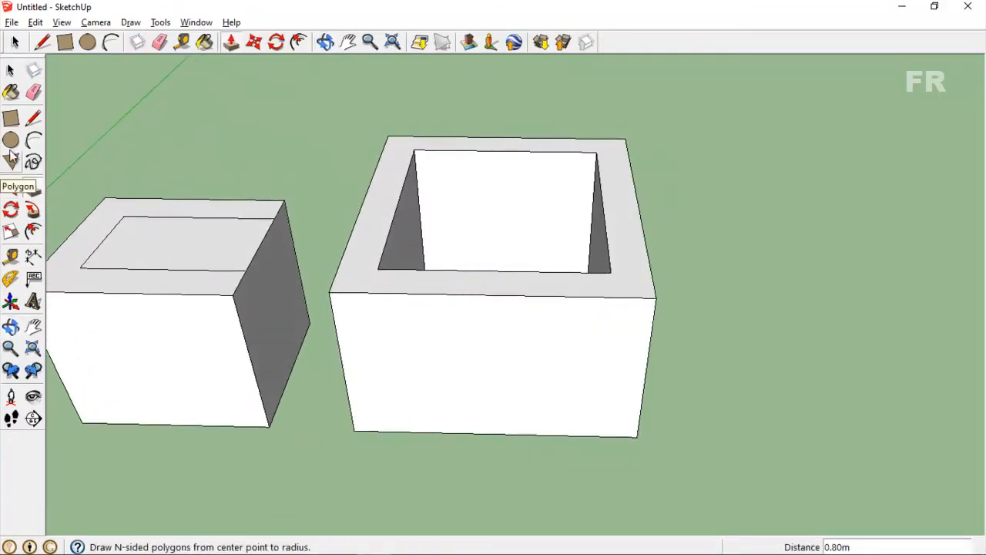
- Draw a small rectangle about 0.21 m by 0.18 m on the outer face of the hollow box's front wall
left_click(11, 118)
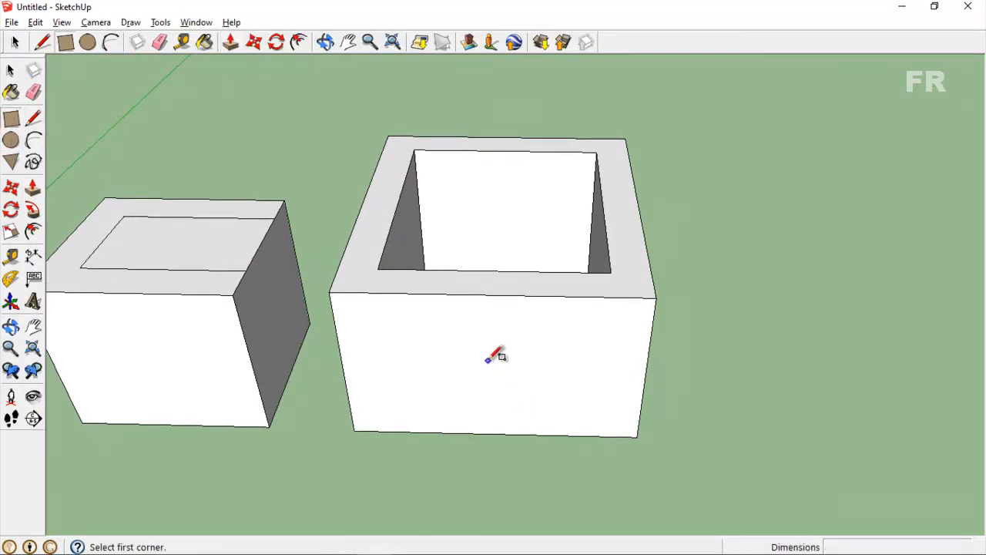
left_click(427, 318)
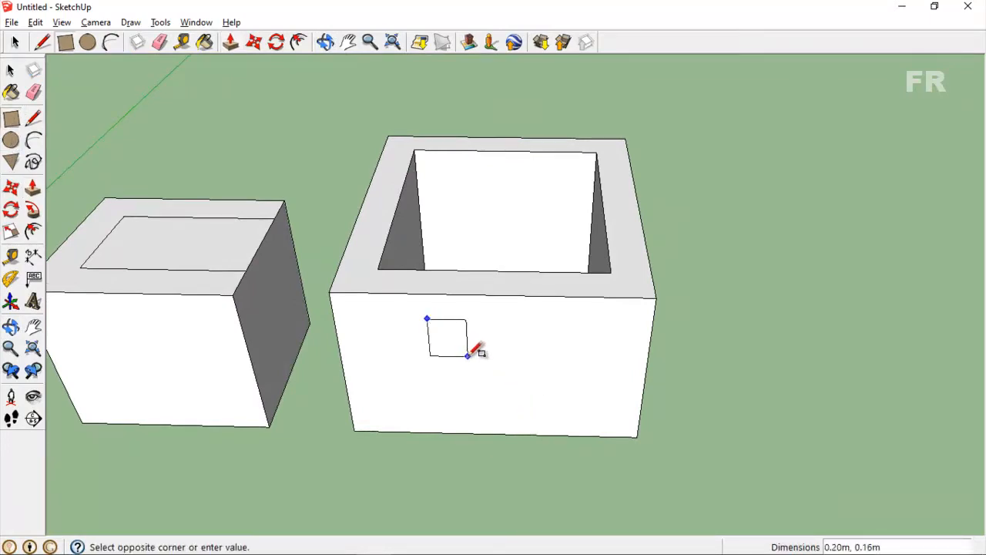
left_click(473, 357)
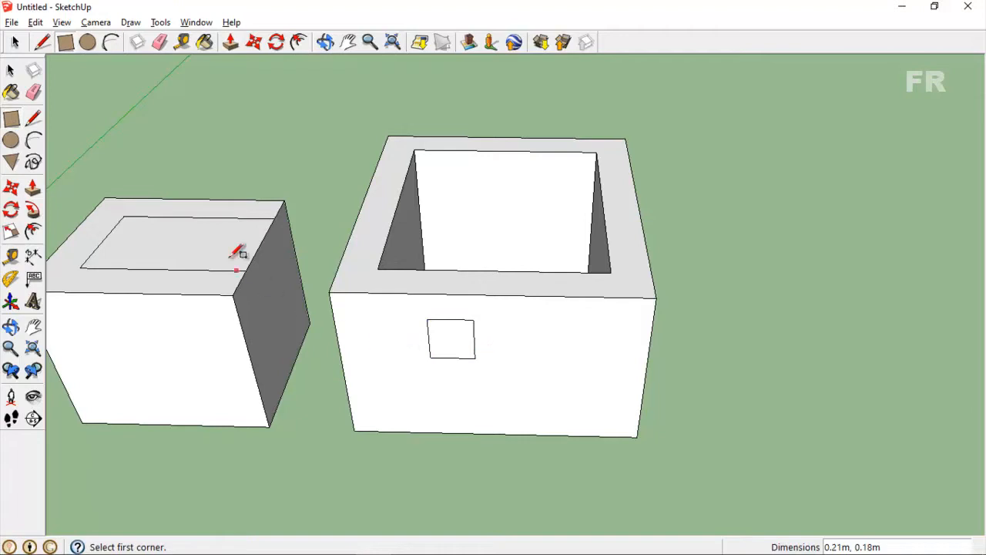
- Push the small rectangle about 0.17 m through the wall thickness to cut a square opening
left_click(33, 188)
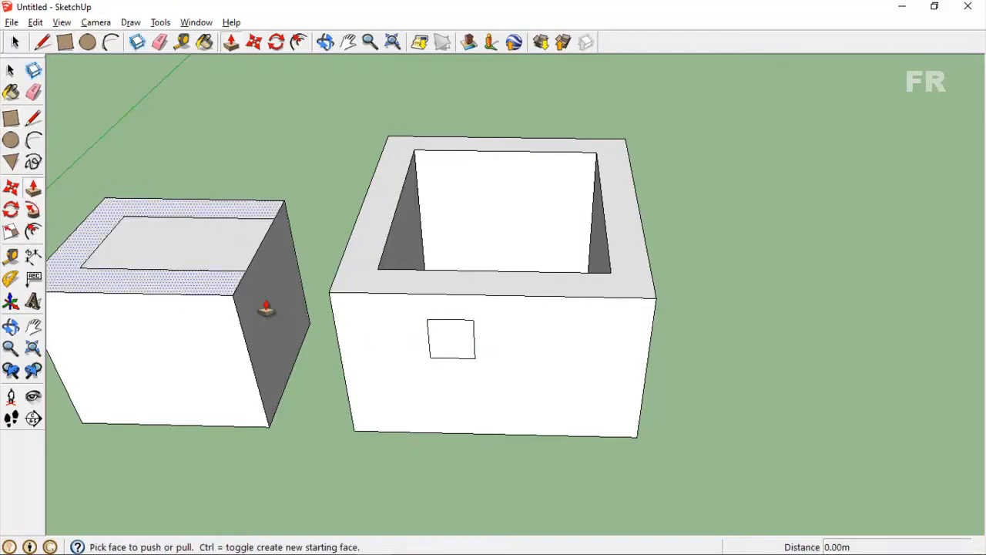
left_click_drag(449, 337, 435, 283)
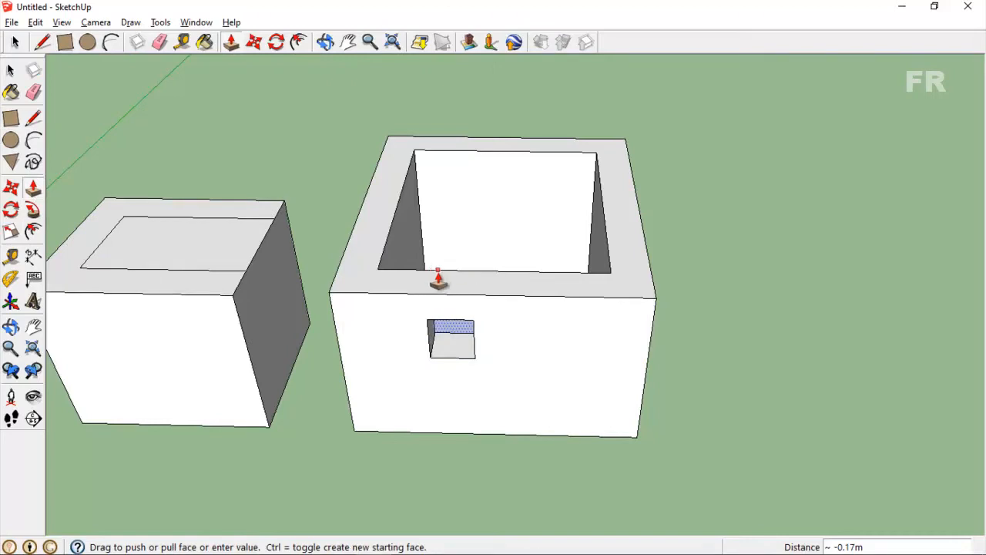
scroll(434, 279, "up", 5)
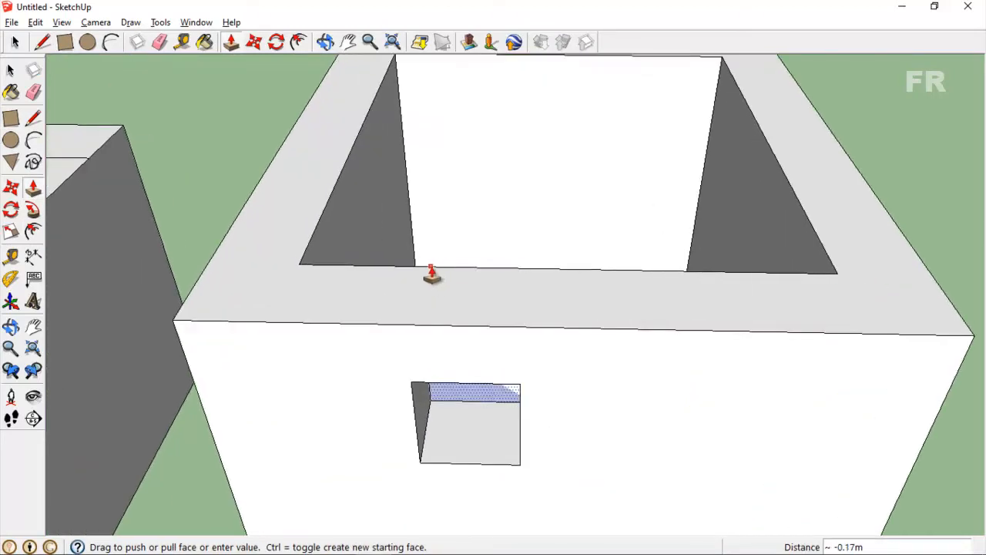
left_click_drag(431, 274, 532, 251)
mouse_move(532, 251)
middle_mouse_down()
mouse_move(341, 347)
mouse_move(523, 258)
middle_mouse_up()
left_click_drag(439, 414, 435, 329)
left_click_drag(419, 289, 451, 279)
- Draw a circle on the same wall, beside the square opening
scroll(453, 275, "up", 3)
middle_click_drag(529, 485, 524, 403)
scroll(524, 404, "down", 4)
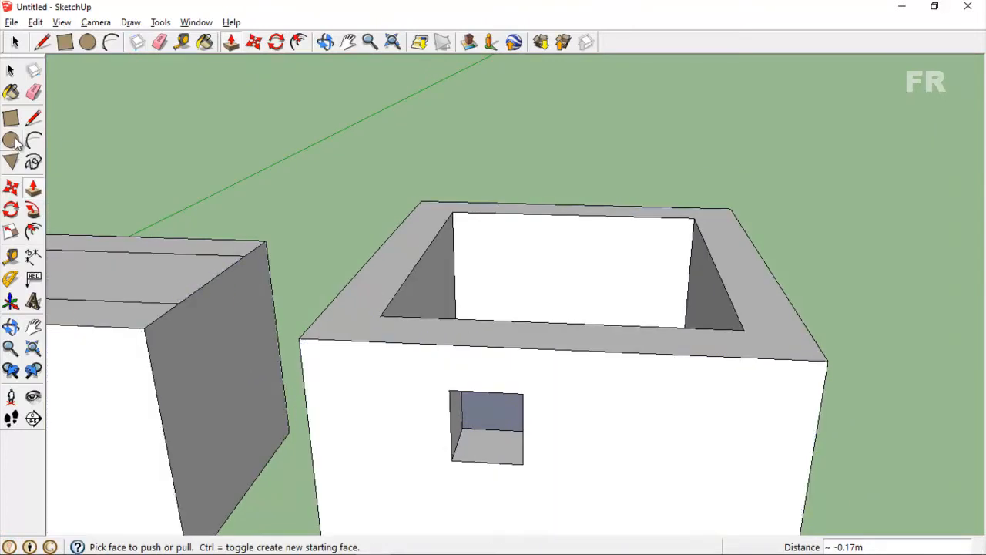
left_click(12, 141)
left_click(642, 461)
left_click(635, 420)
- Push the circle about 0.17 m through the wall to cut a round hole
left_click(231, 43)
middle_click_drag(638, 443, 636, 467)
left_click(636, 467)
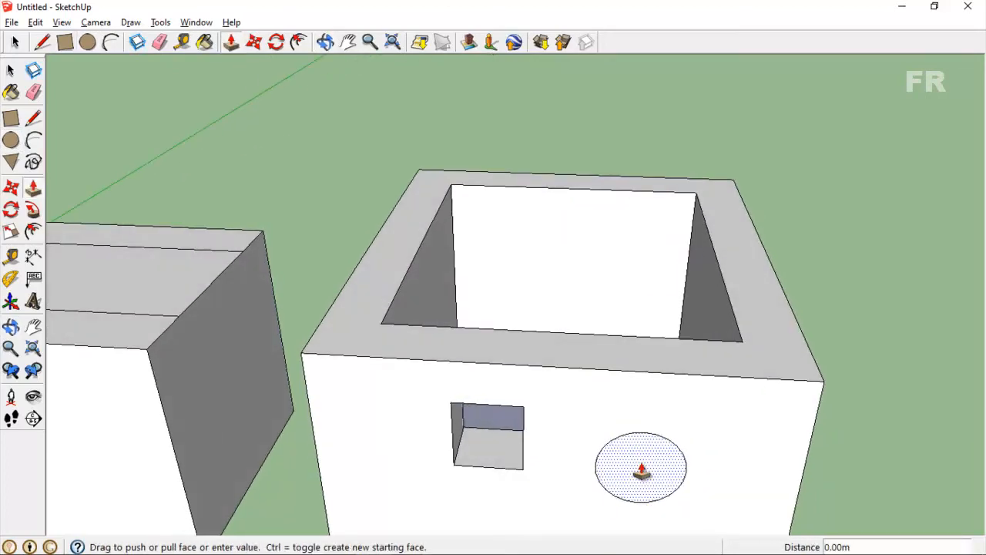
left_click(610, 345)
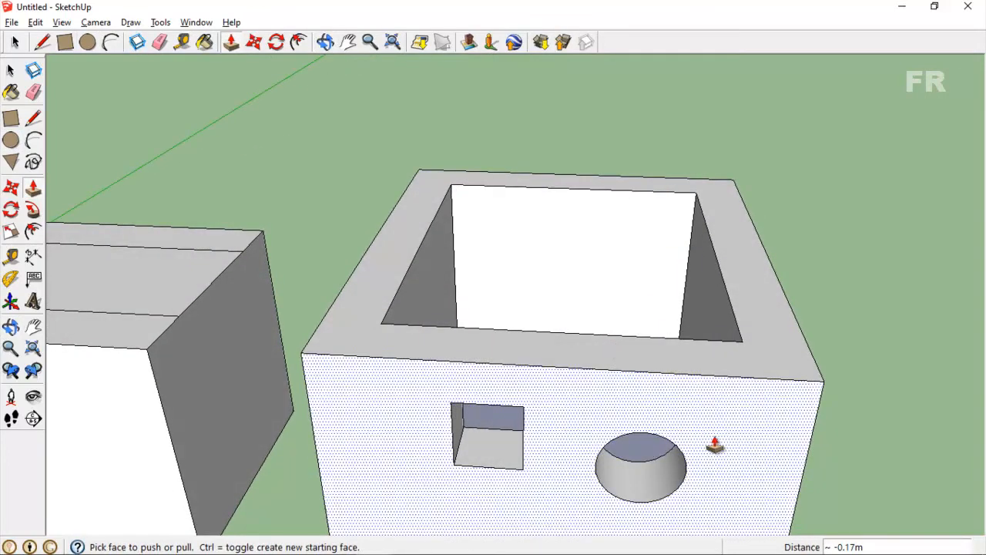
- Draw a small hexagon on the same wall, below and between the square and round openings
left_click(11, 162)
left_click(531, 511)
left_click(557, 497)
- Push the hexagon about 0.17 m through the wall to cut a hexagonal hole
middle_click_drag(529, 493, 524, 501)
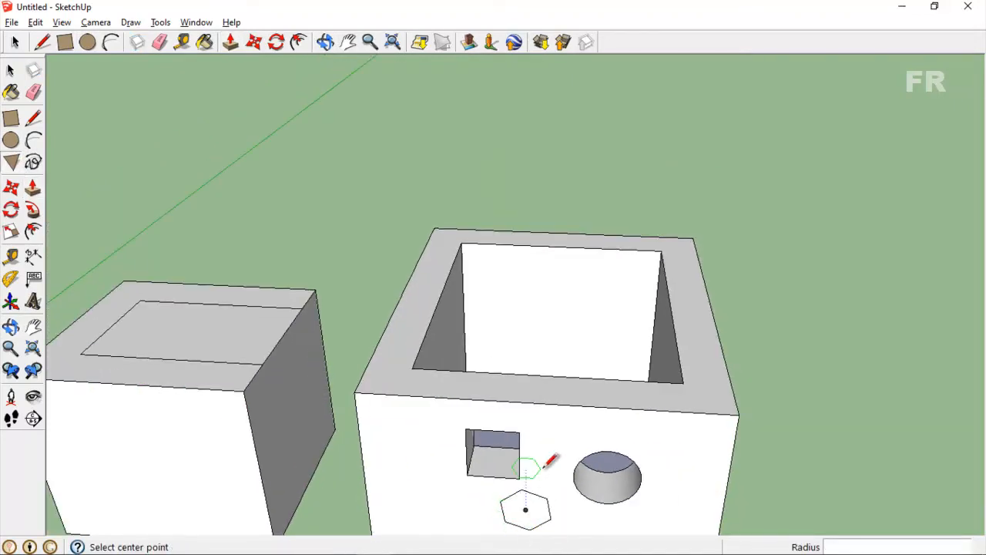
middle_click_drag(544, 459, 532, 336)
scroll(526, 342, "up", 3)
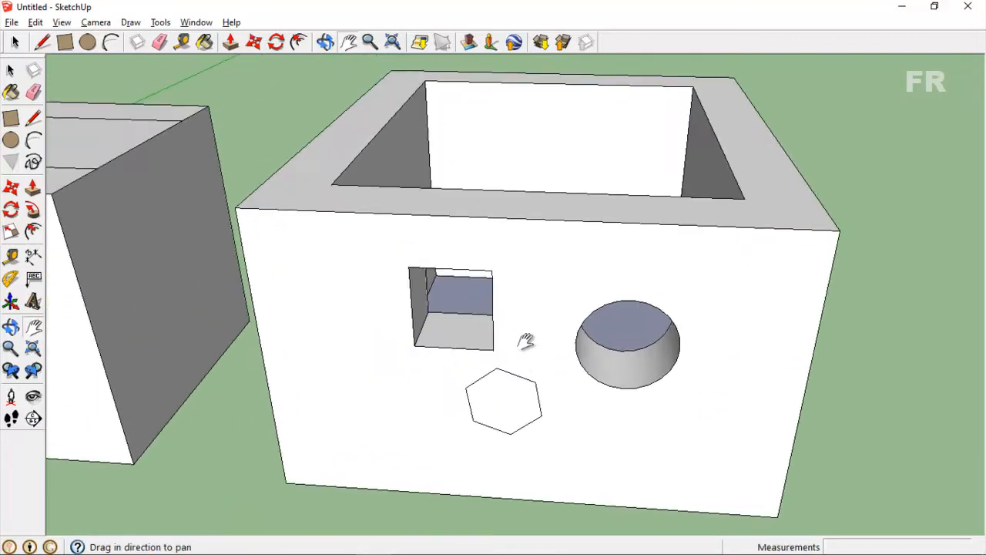
left_click(231, 42)
left_click(504, 401)
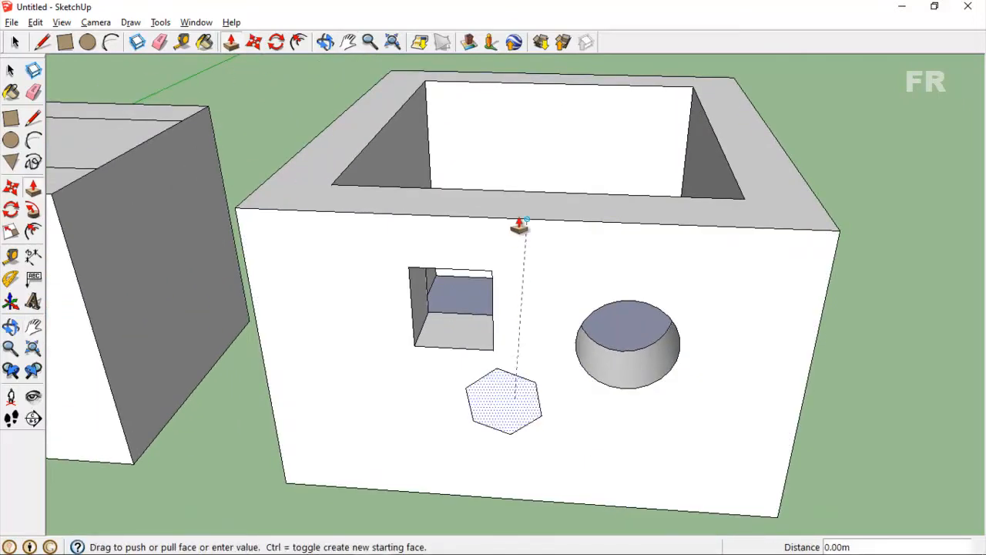
left_click(511, 202)
- Draw two lines across the top of the wall next to the holed one, from the inner corners to its outer edge
middle_click_drag(596, 434, 429, 363)
scroll(625, 381, "down", 3)
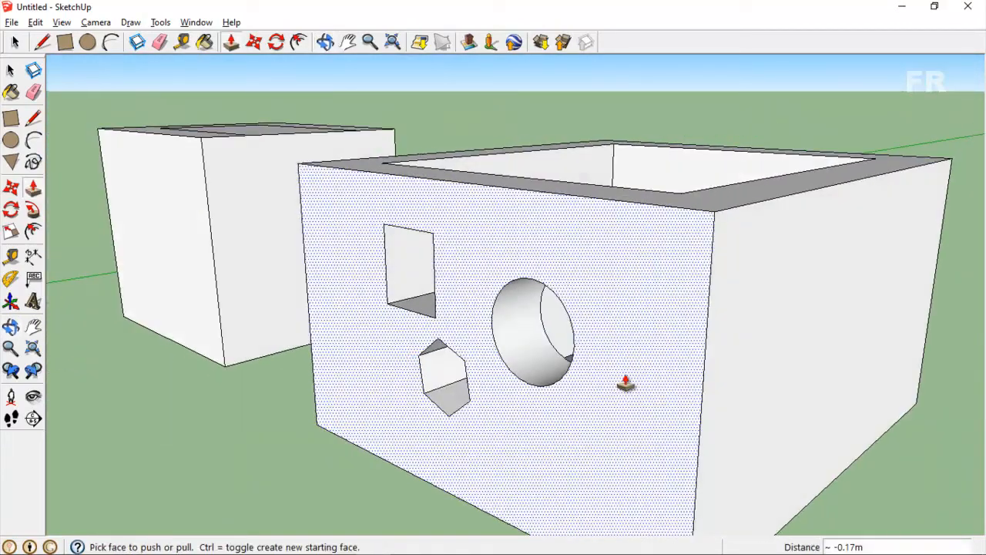
middle_click_drag(640, 383, 532, 452)
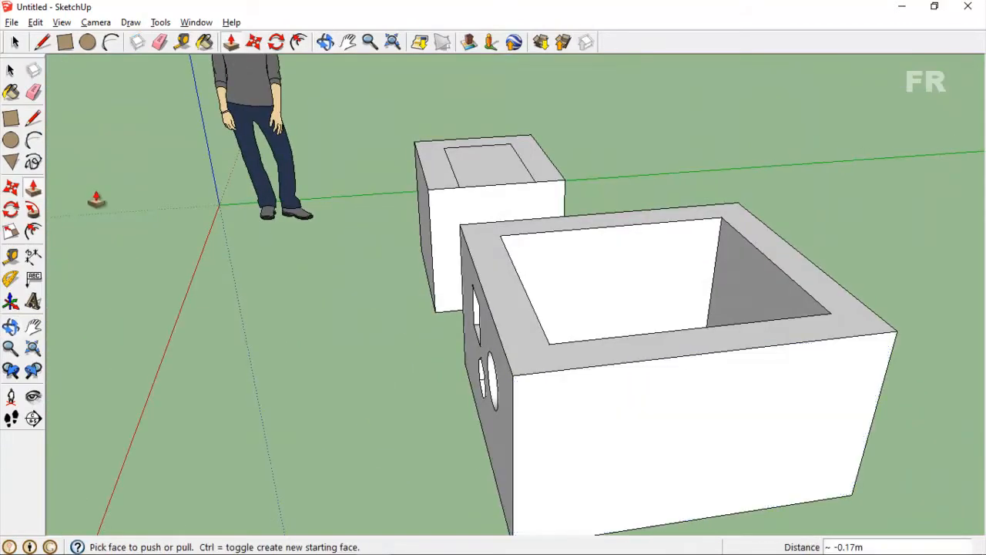
left_click(43, 43)
left_click(550, 342)
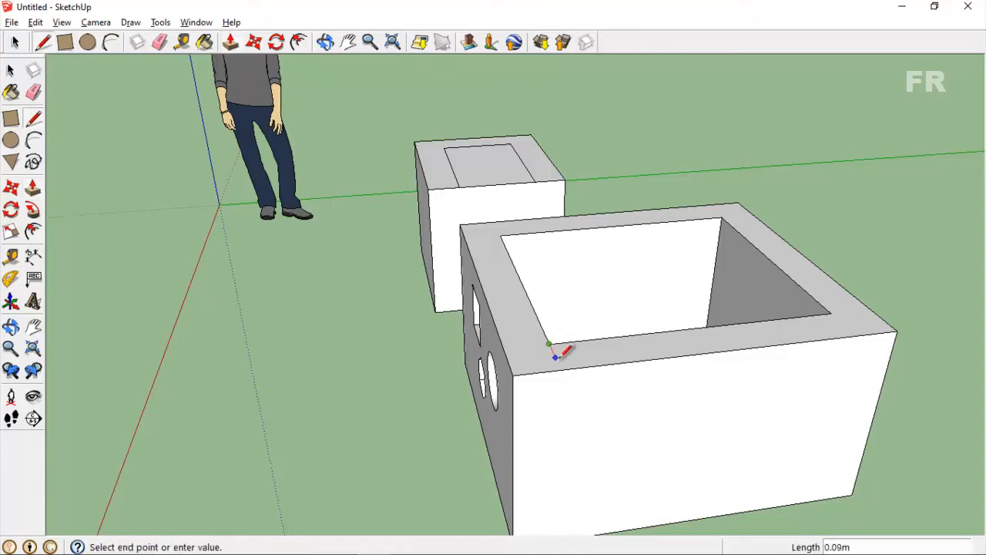
left_click(562, 369)
left_click(830, 313)
left_click(857, 334)
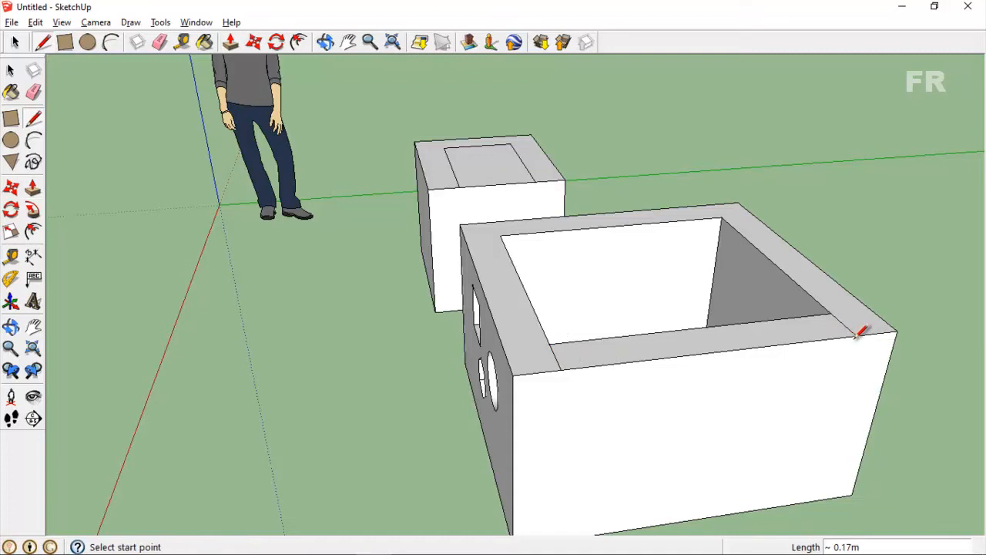
- Push the wall's top section between the two lines down 0.80 m to open that side of the box
key("p")
left_click_drag(806, 343, 785, 519)
middle_click_drag(785, 468, 623, 386)
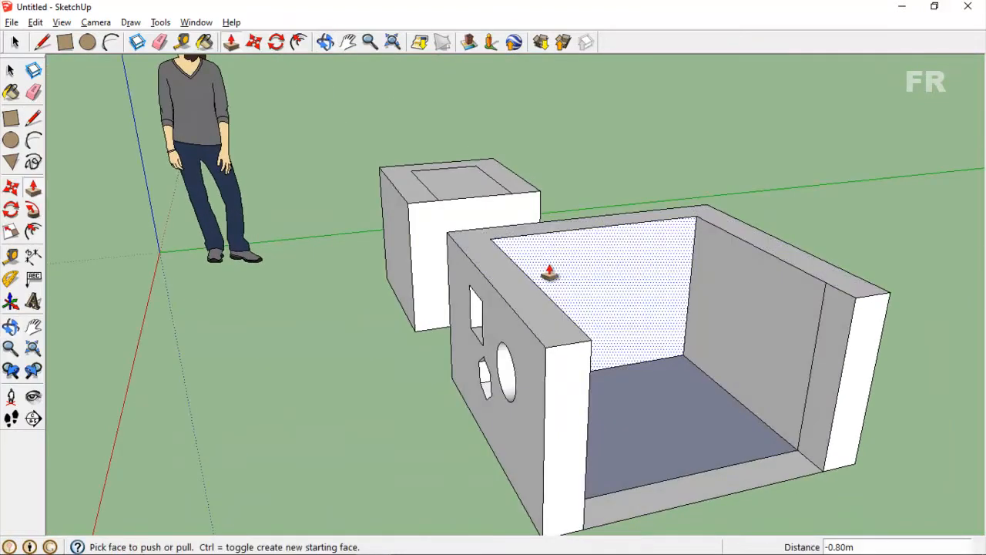
- Draw a rectangle about 0.29 m by 0.08 m on the inner face opposite the opened side and pull it out into a slab
key("r")
left_click(595, 275)
left_click(647, 281)
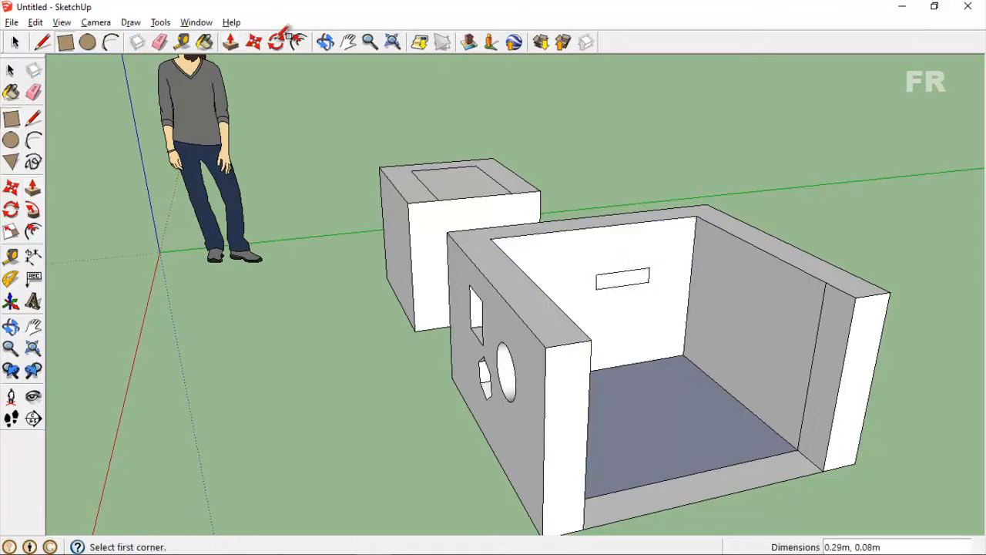
left_click(231, 42)
left_click(622, 280)
left_click(687, 326)
- Pull the projecting slab's top face up 0.09 m to thicken it
middle_click_drag(687, 326, 662, 293)
scroll(660, 297, "up", 2)
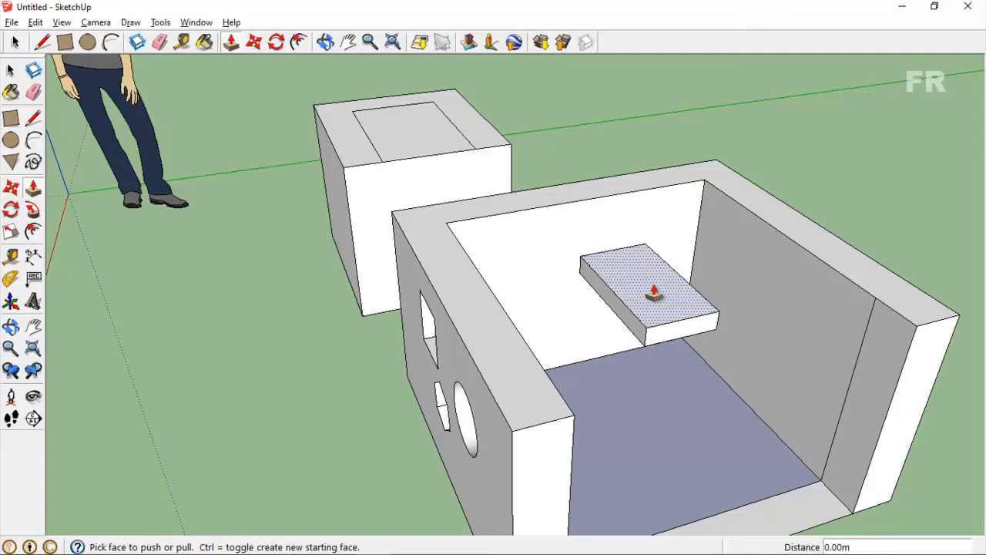
left_click(653, 293)
left_click(656, 294)
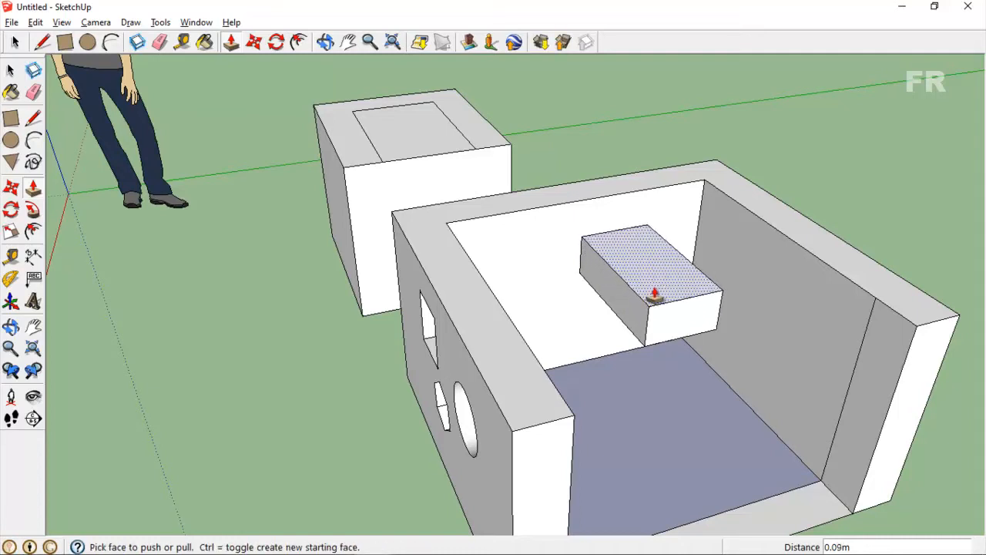
- Draw a small rectangle on the slab's top face and pull it up about 0.52 m into a column
key("r")
left_click(638, 265)
left_click(680, 272)
key("p")
left_click(659, 271)
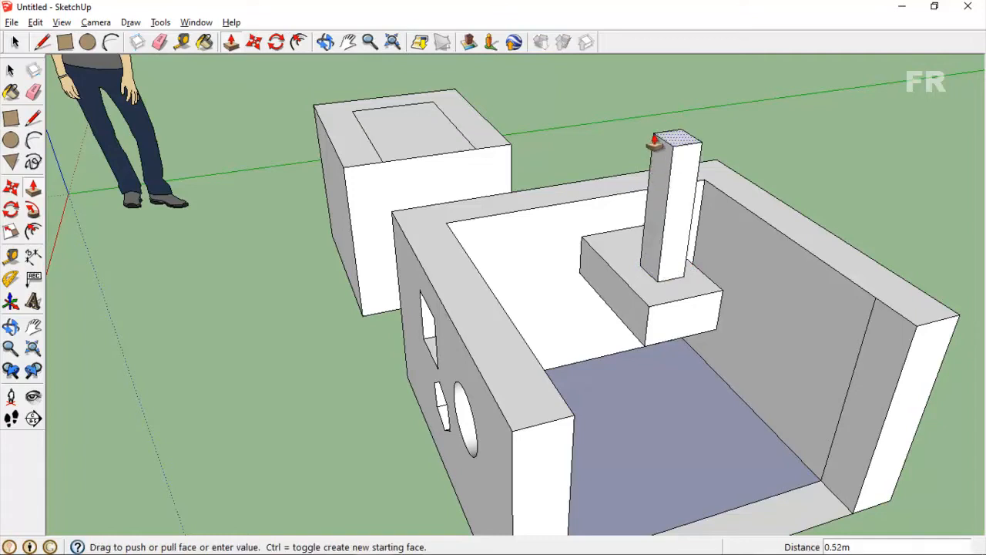
left_click(654, 141)
- Draw a small circle on the column's side facing the wall with the holes
mouse_move(654, 220)
middle_mouse_down()
mouse_move(678, 220)
mouse_move(650, 220)
middle_mouse_up()
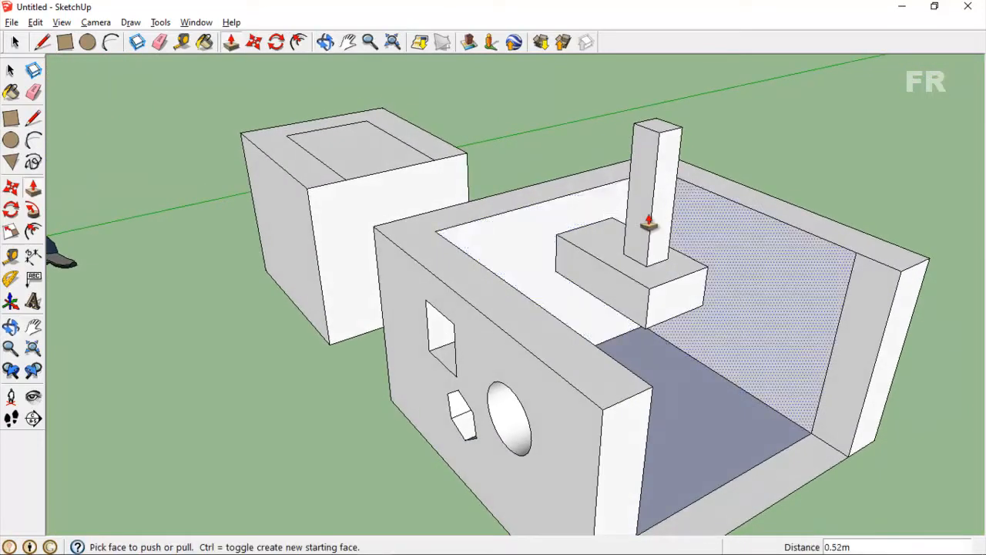
scroll(606, 212, "up", 1)
key("c")
left_click(646, 186)
left_click(651, 182)
- Pull the circle out about 0.83 m into a cylinder, using the holed wall's outer top edge as the reference
key("p")
left_click_drag(647, 190, 440, 313)
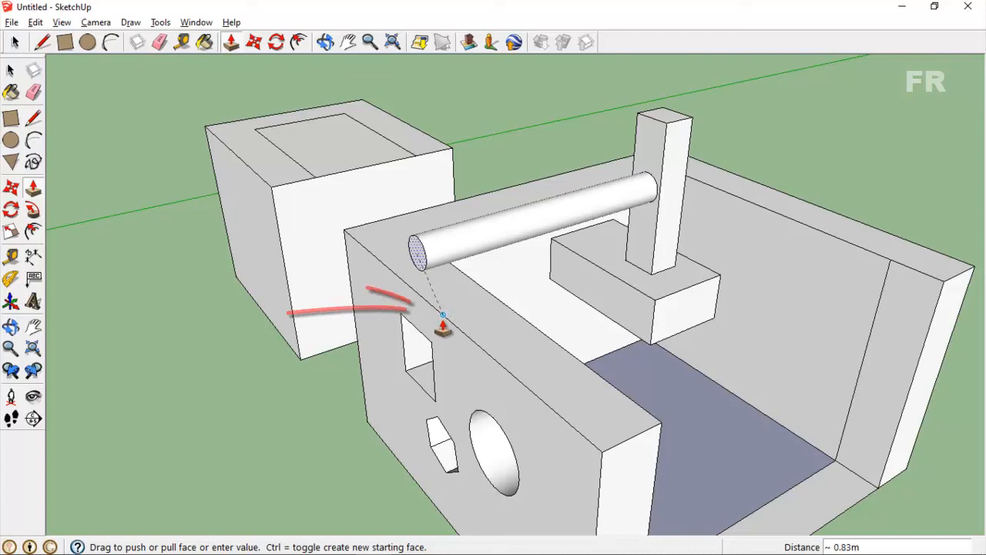
left_click(443, 316)
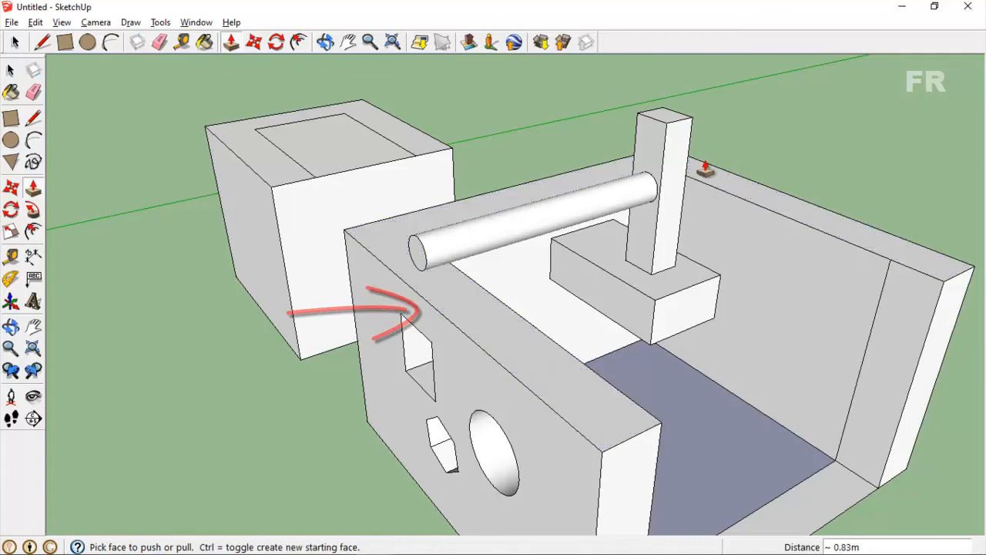
scroll(656, 171, "up", 1)
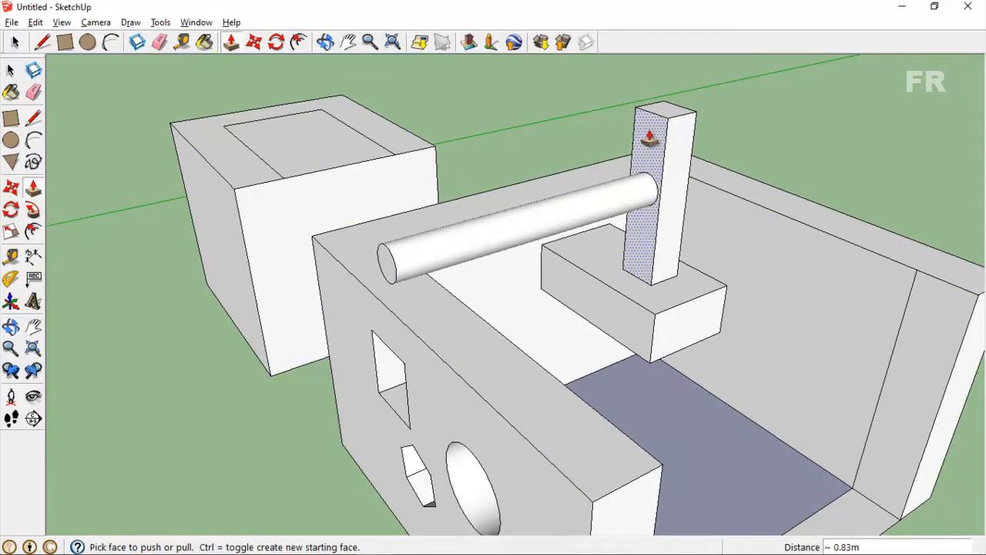
- Draw a rectangle across the upper end of the column's side above the cylinder and pull it out about 0.83 m into an arm
middle_click_drag(647, 143, 636, 128)
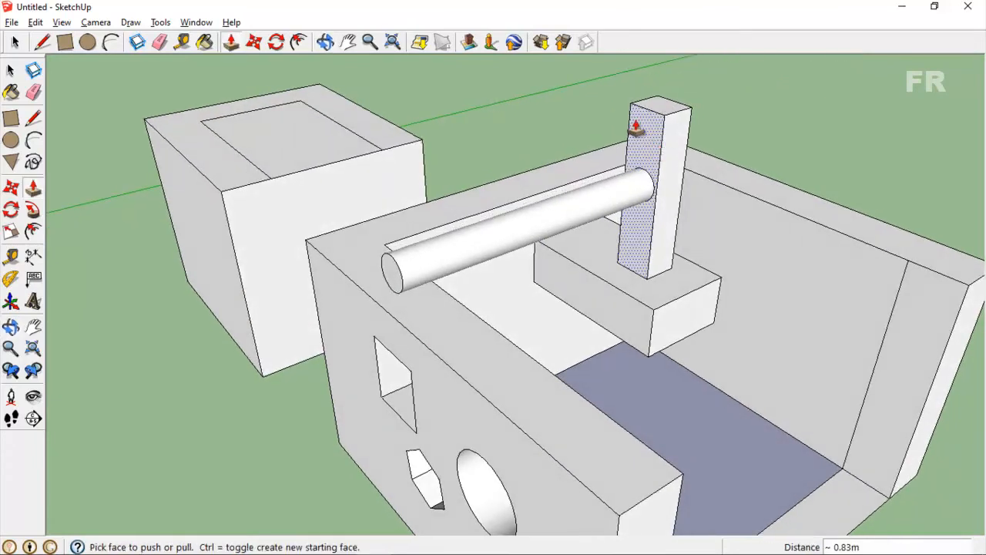
key("r")
left_click(636, 100)
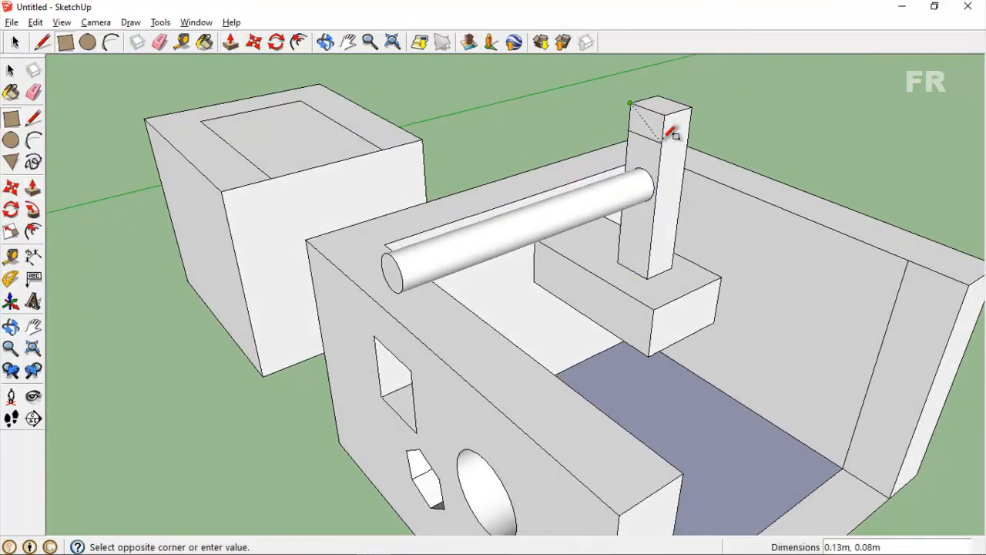
left_click(661, 141)
key("p")
left_click(659, 146)
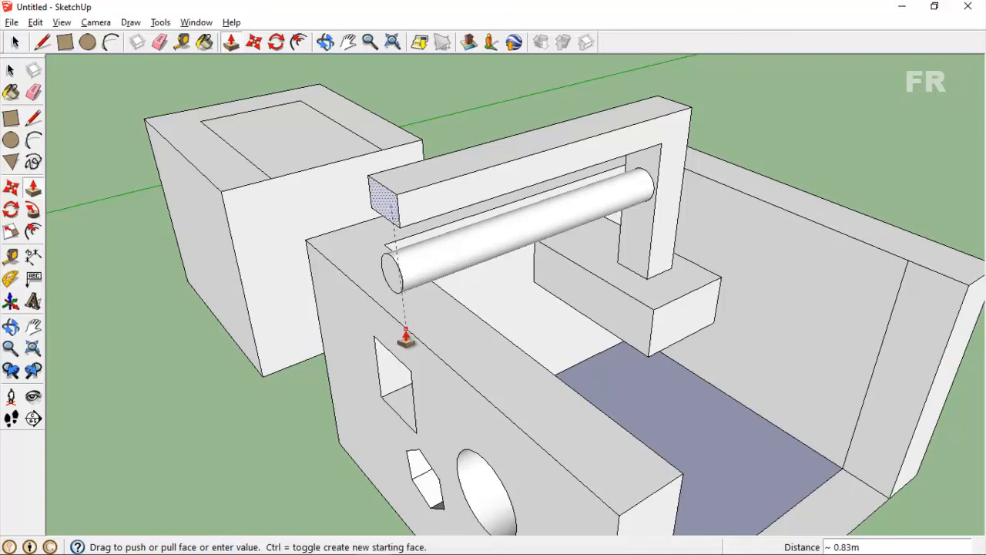
left_click(482, 322)
- Examine the arm, cylinder and wall holes from the front and bring the empty ground beside the open box into view
key("o")
left_click_drag(748, 401, 630, 276)
middle_click_drag(630, 275, 805, 363)
scroll(670, 327, "down", 2)
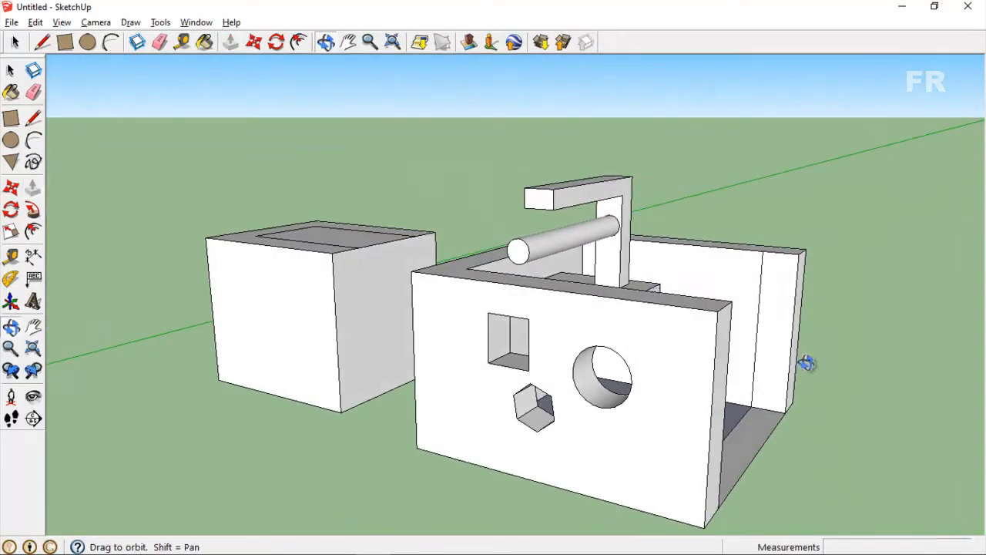
left_click(347, 46)
left_click_drag(637, 312, 437, 273)
left_click_drag(567, 330, 394, 255)
left_click_drag(440, 370, 422, 335)
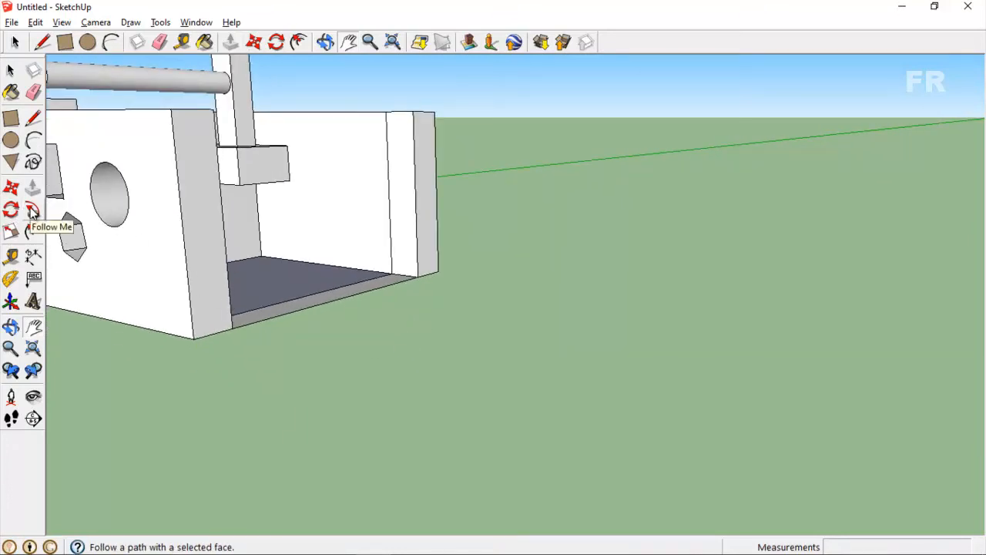
key("o")
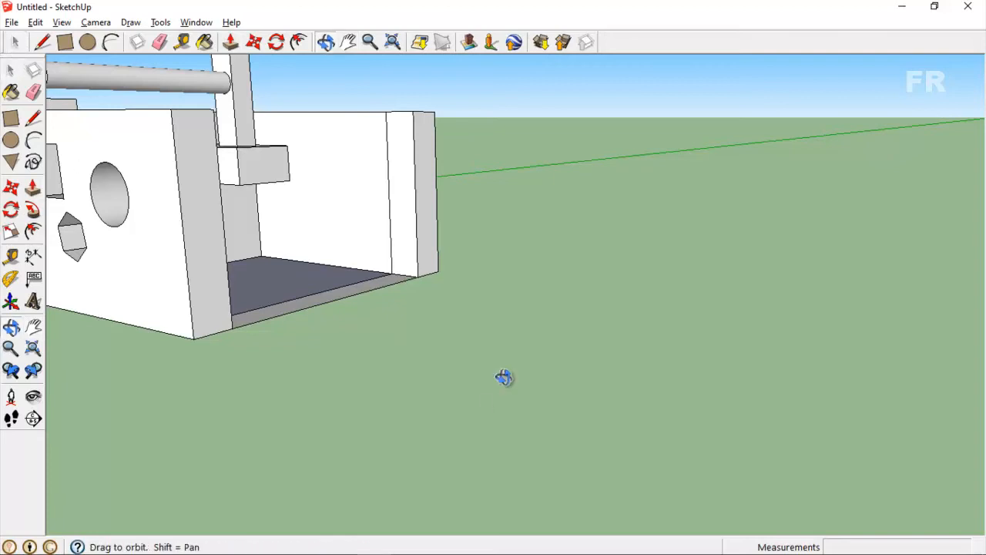
left_click_drag(504, 376, 253, 181)
key("space")
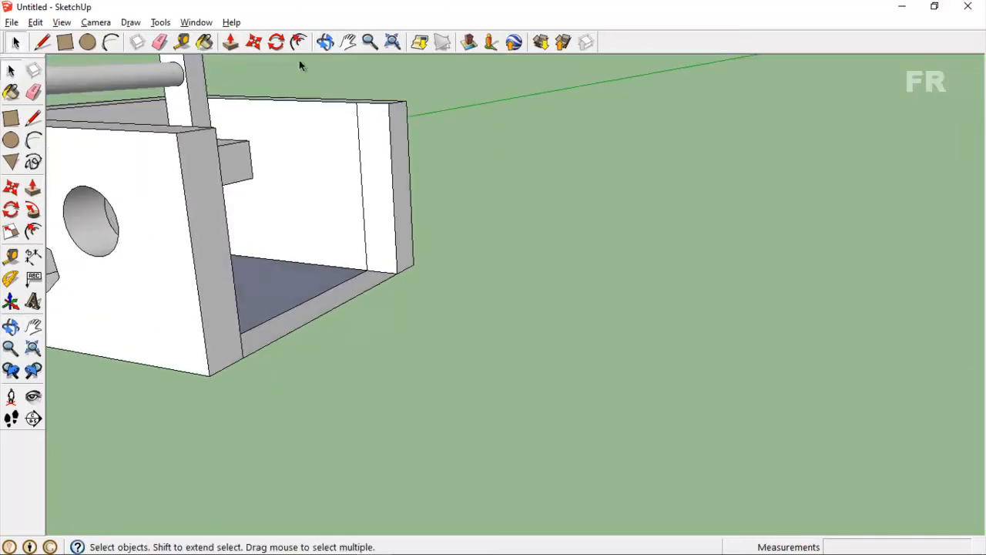
- Draw a rectangle on the empty ground beside the open box
left_click(11, 118)
left_click(490, 360)
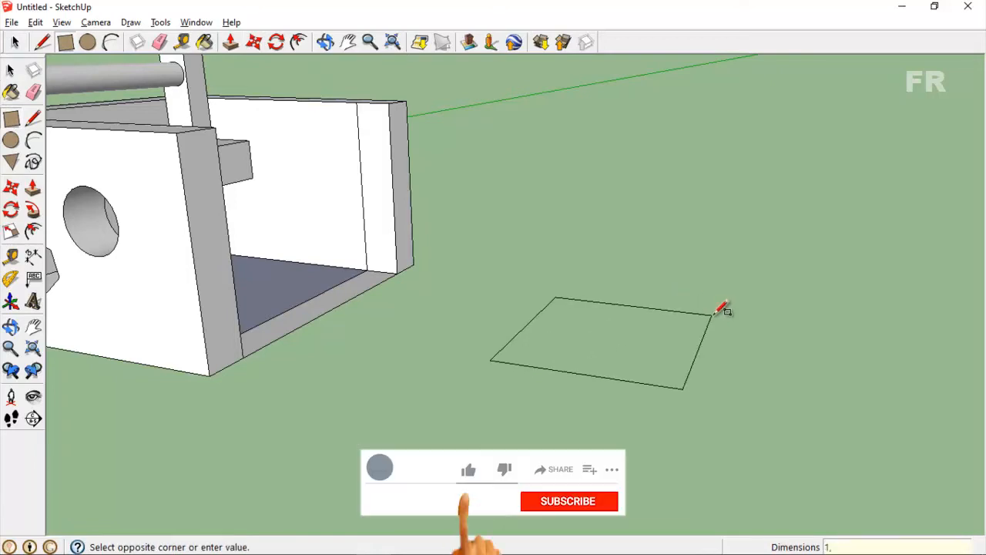
left_click(721, 310)
middle_click_drag(716, 308, 518, 143)
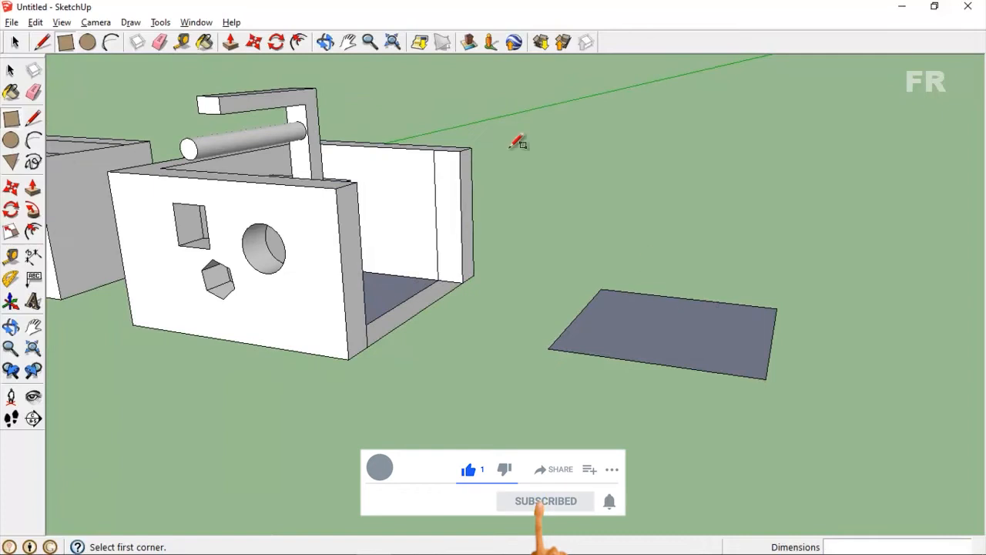
left_click(346, 46)
left_click_drag(689, 257, 508, 268)
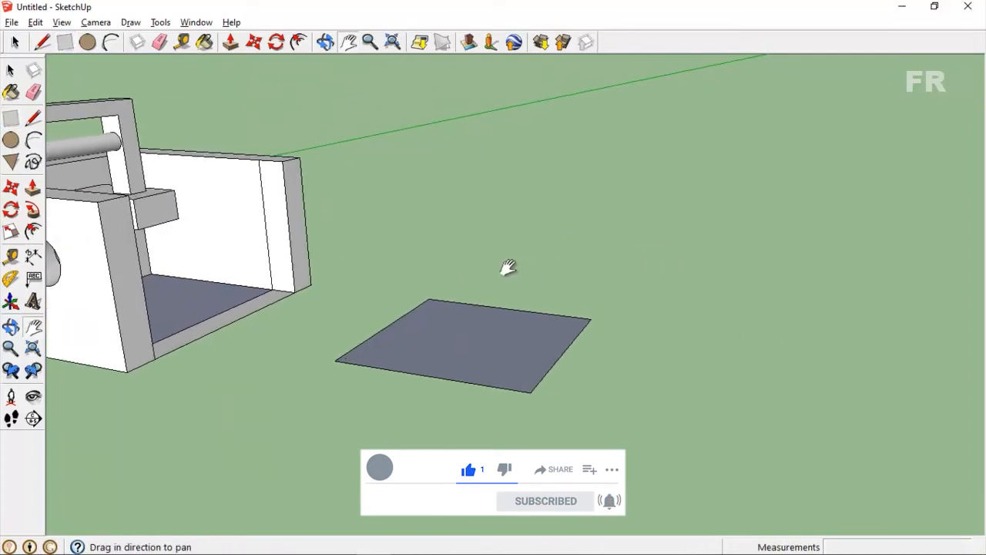
- Try Push/Pull and Follow Me on the ground rectangle, and delete the rectangle
left_click(32, 188)
left_click(434, 367)
key("Escape")
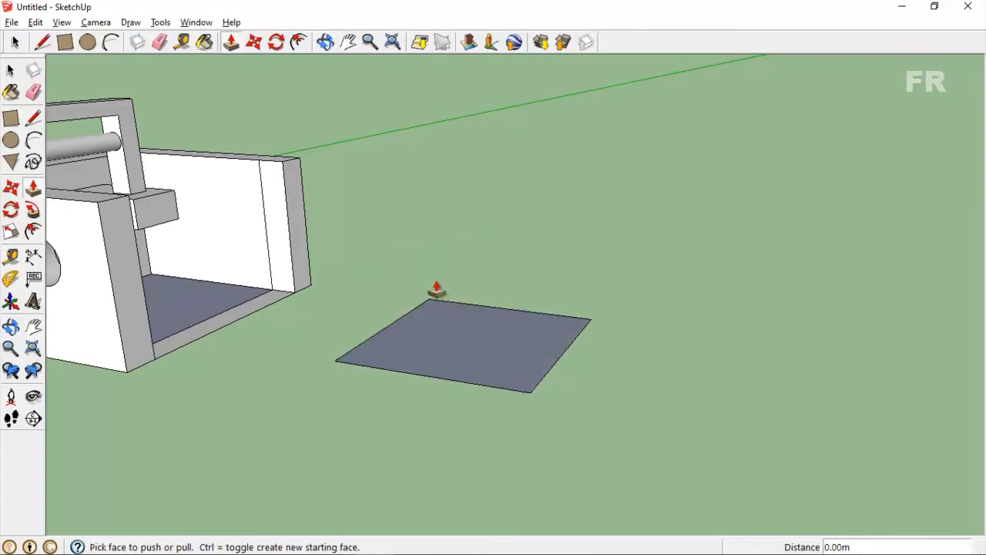
left_click(33, 212)
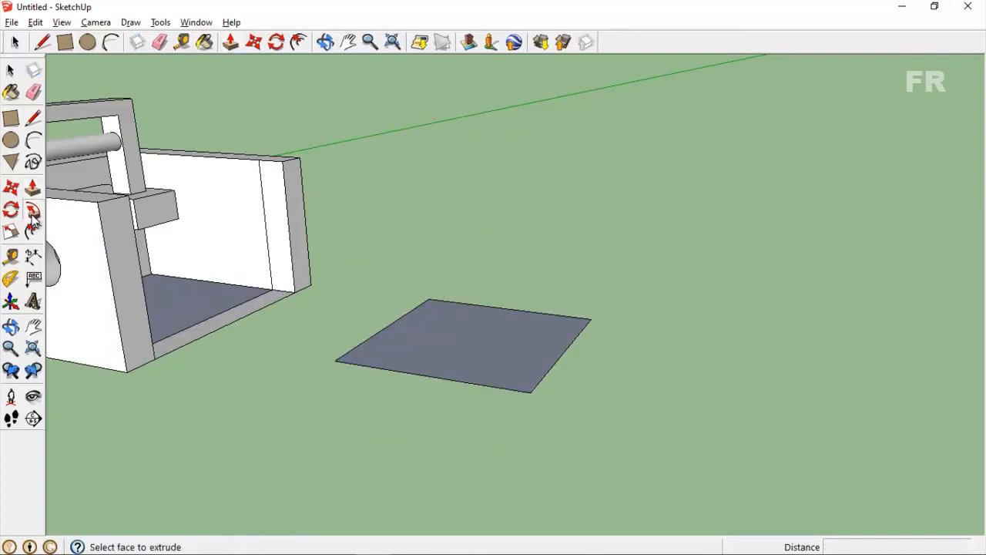
mouse_move(468, 343)
middle_mouse_down()
mouse_move(463, 331)
mouse_move(479, 347)
middle_mouse_up()
left_click(472, 344)
scroll(478, 346, "up", 2)
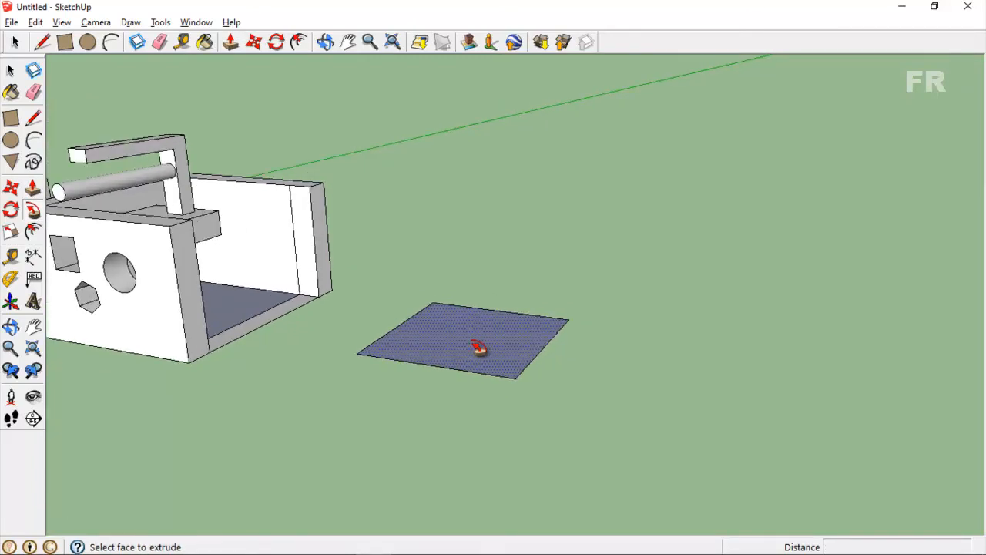
key("Delete")
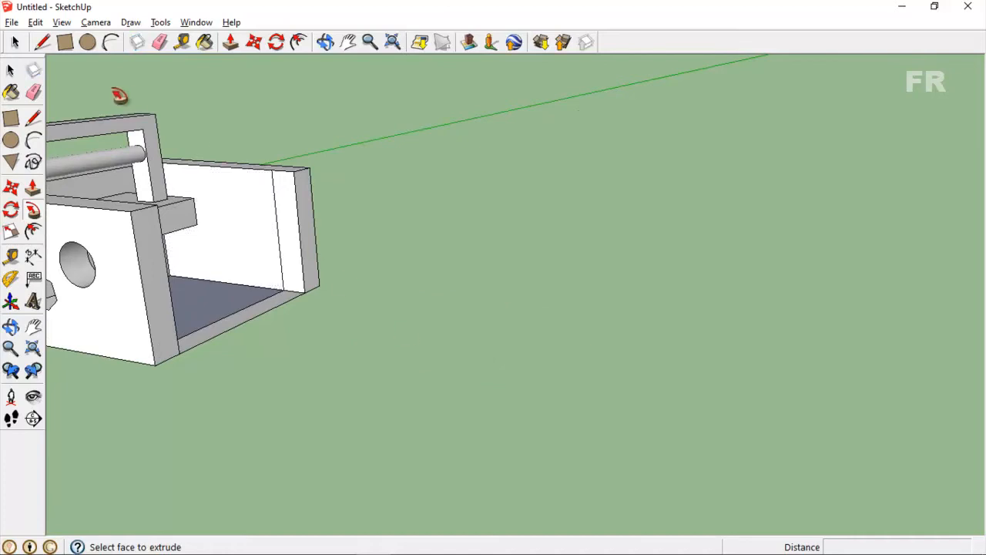
- Draw a 0.2 m square on the ground beside the open box and join two opposite corners with a diagonal line
left_click(64, 42)
left_click(392, 407)
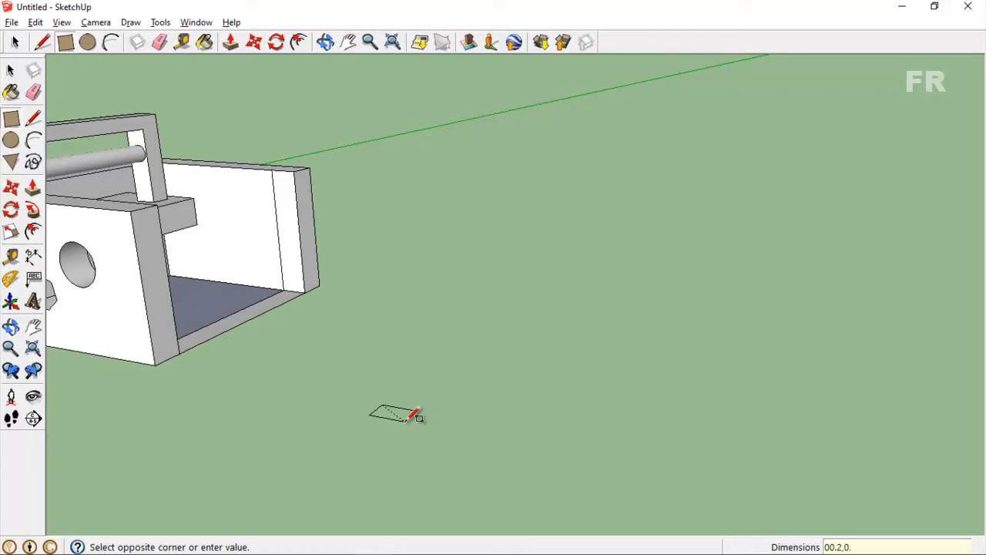
key("Return")
middle_click_drag(414, 414, 422, 431)
scroll(420, 431, "up", 2)
key("l")
left_click(426, 406)
left_click(351, 420)
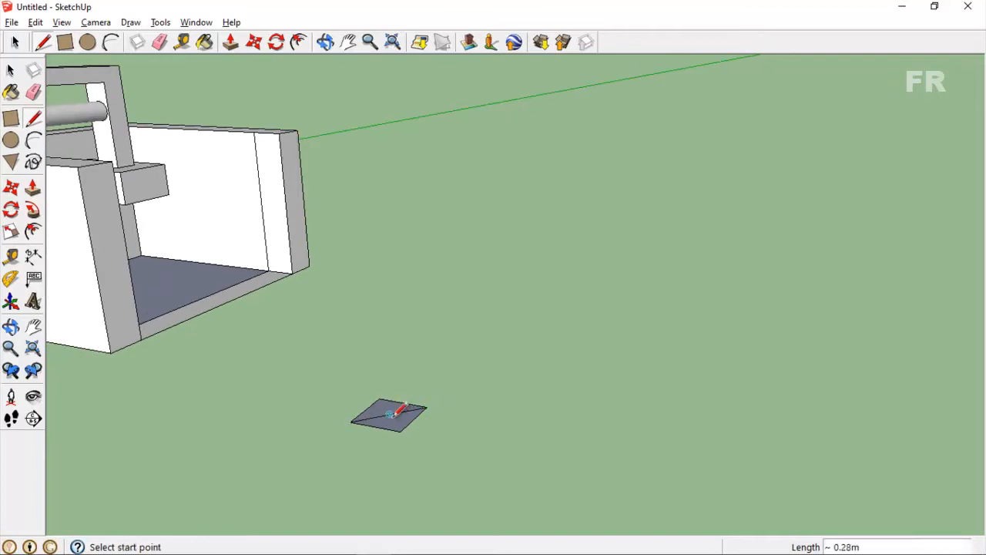
- Draw a path from the diagonal's midpoint, about 0.45 m up, horizontally away and up again, and erase the diagonal
left_click(389, 414)
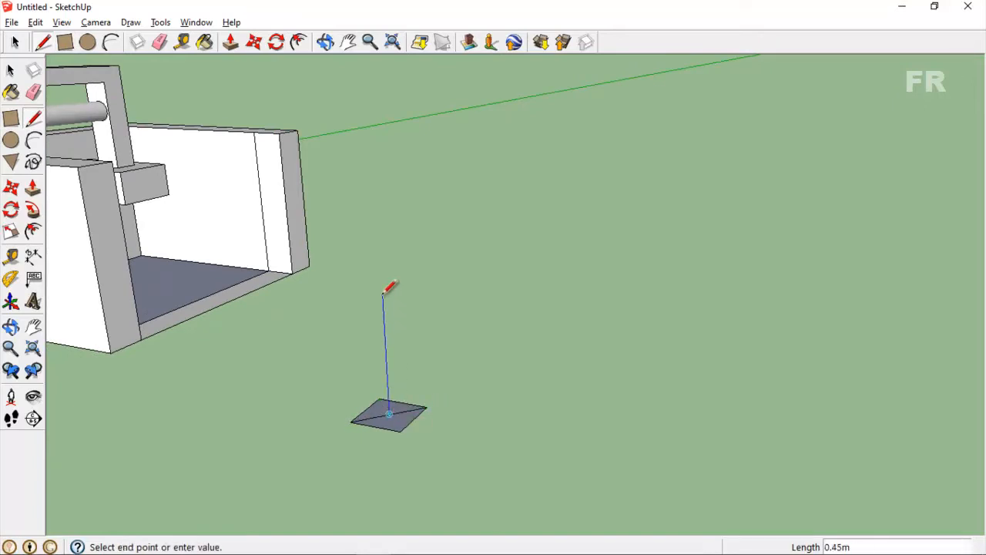
left_click(583, 179)
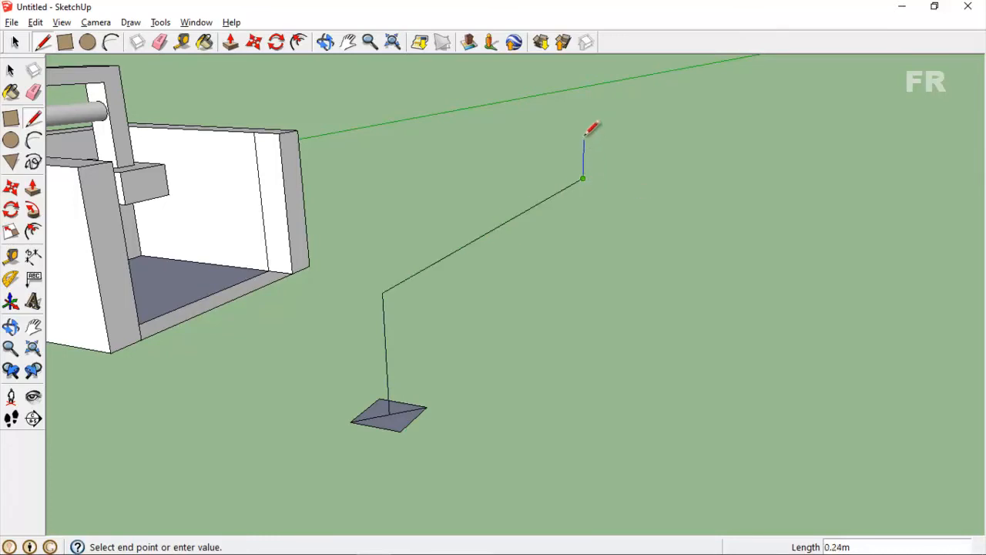
left_click(583, 103)
key("Escape")
key("e")
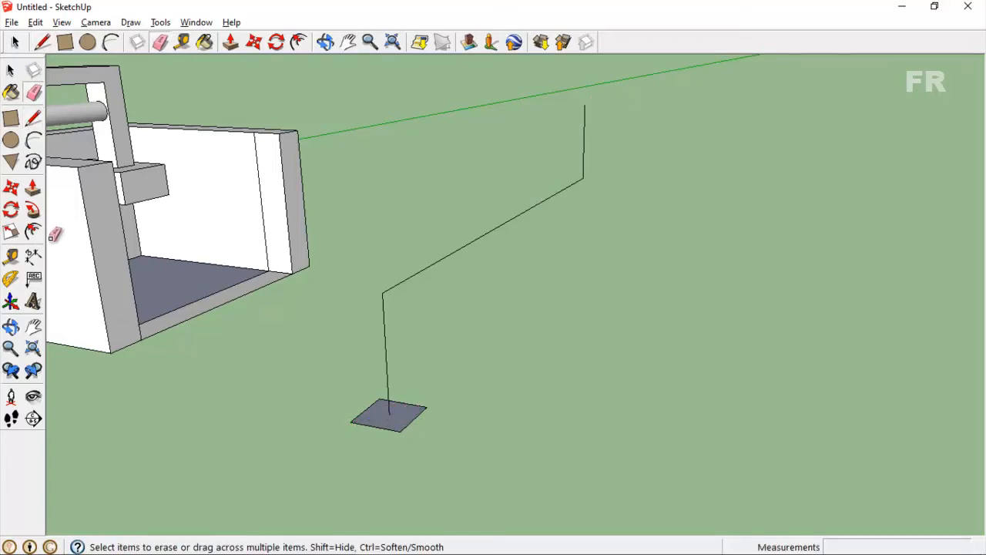
- Select the path's lines and extrude the square along them with Follow Me into a bent bar
left_click(32, 210)
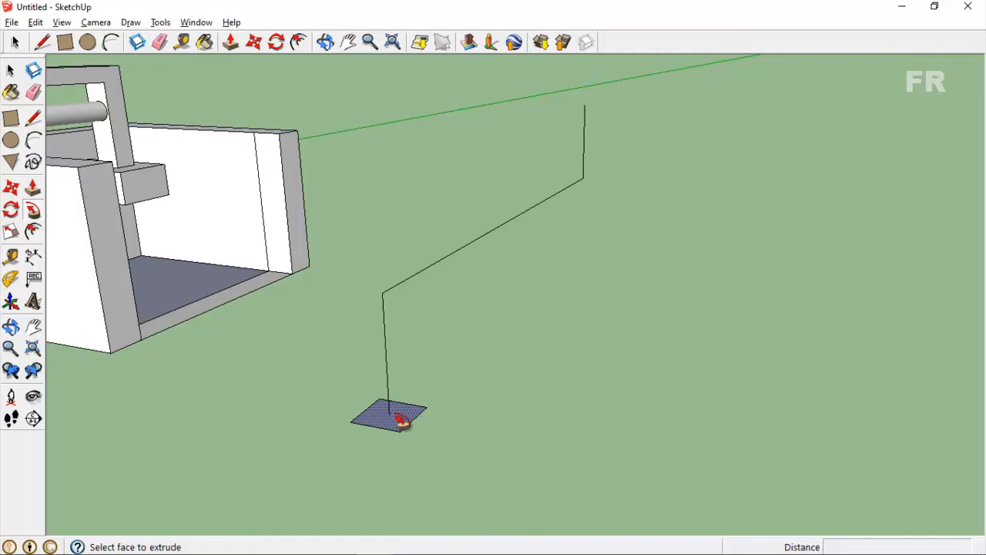
key("space")
left_click(409, 282)
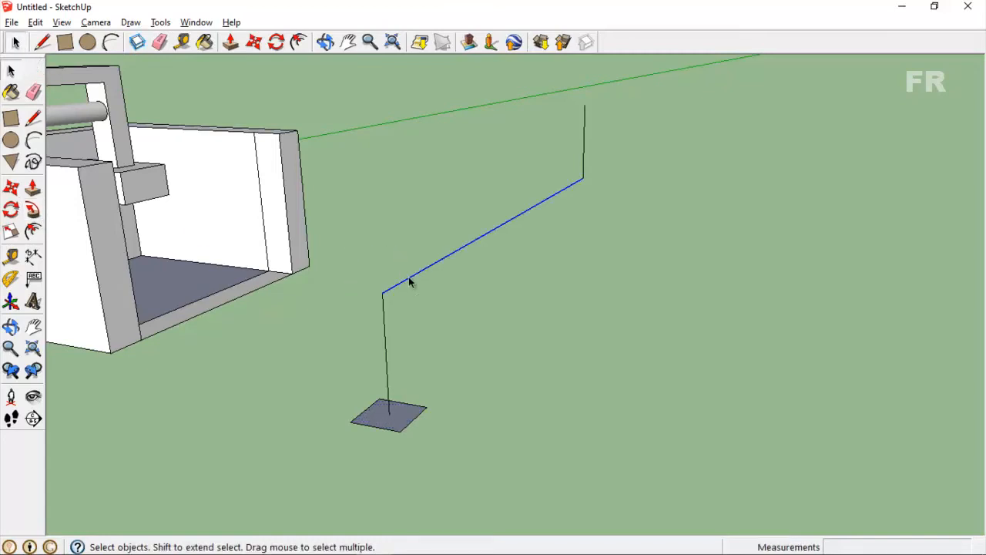
left_click(387, 327, "shift")
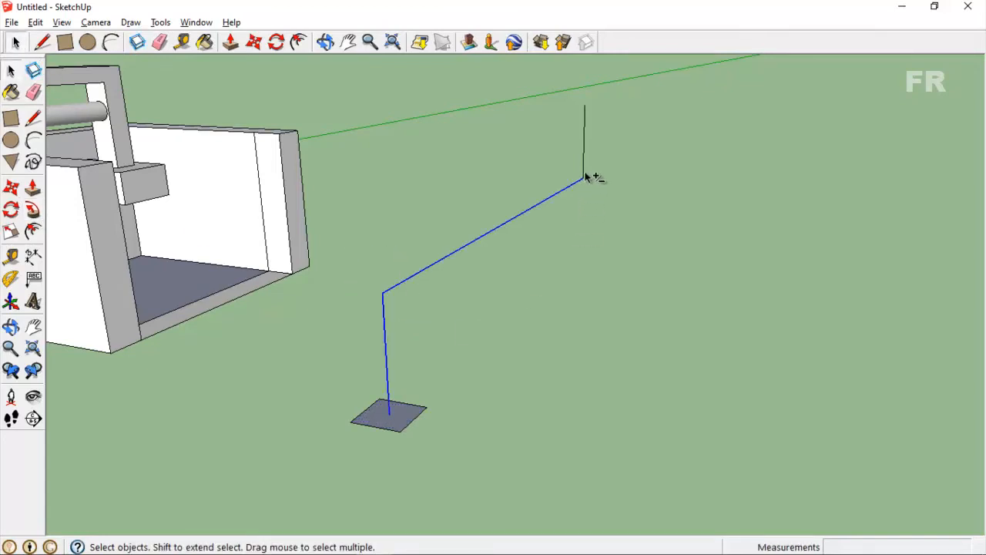
left_click(32, 210)
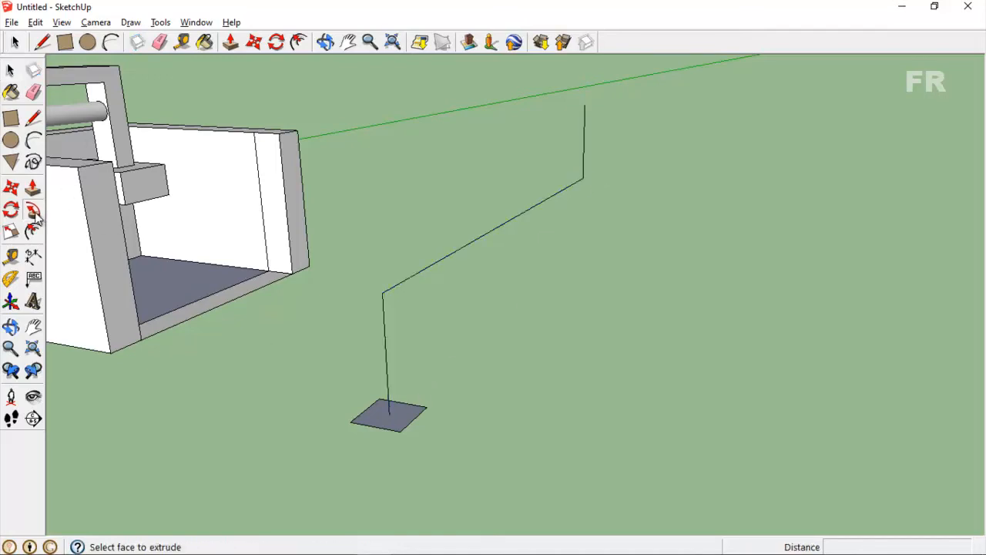
left_click(388, 424)
middle_click_drag(631, 327, 567, 354)
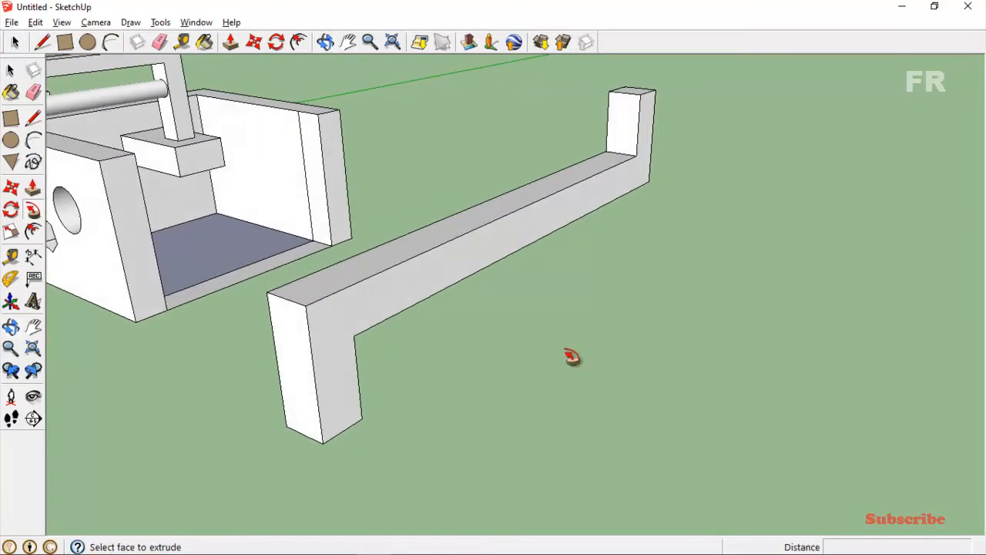
- Draw a small circle on the ground next to the bent bar's near leg
left_click(20, 141)
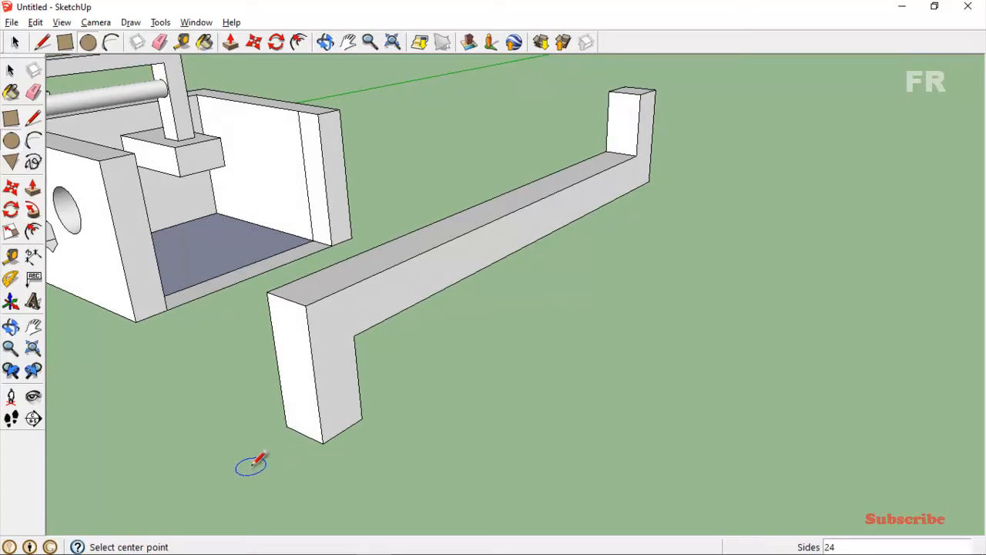
left_click(370, 467)
left_click(396, 463)
- Draw a path from the circle's centre going straight up, about 2.35 m along the bar and about 0.41 m down
key("l")
left_click(370, 466)
left_click(360, 372)
left_click(660, 199)
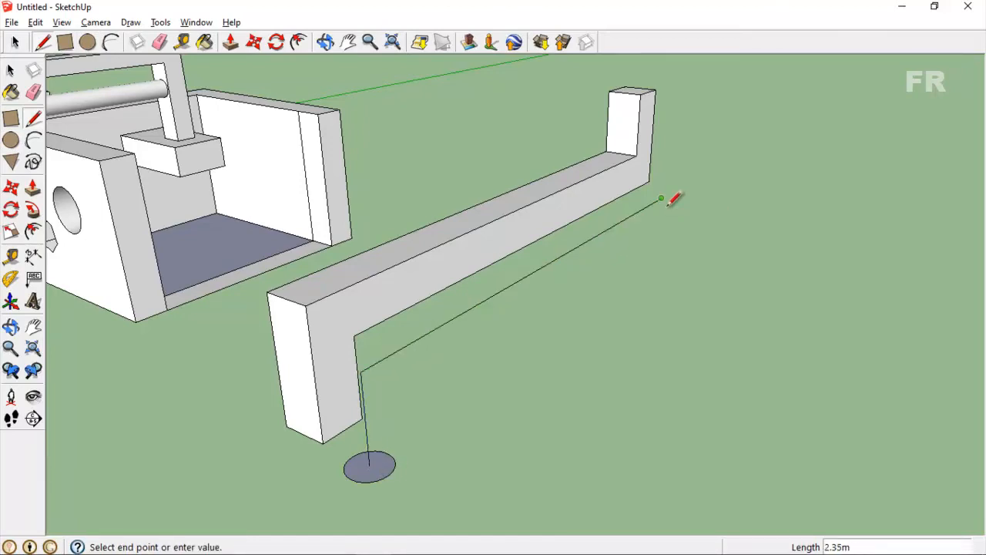
left_click(655, 266)
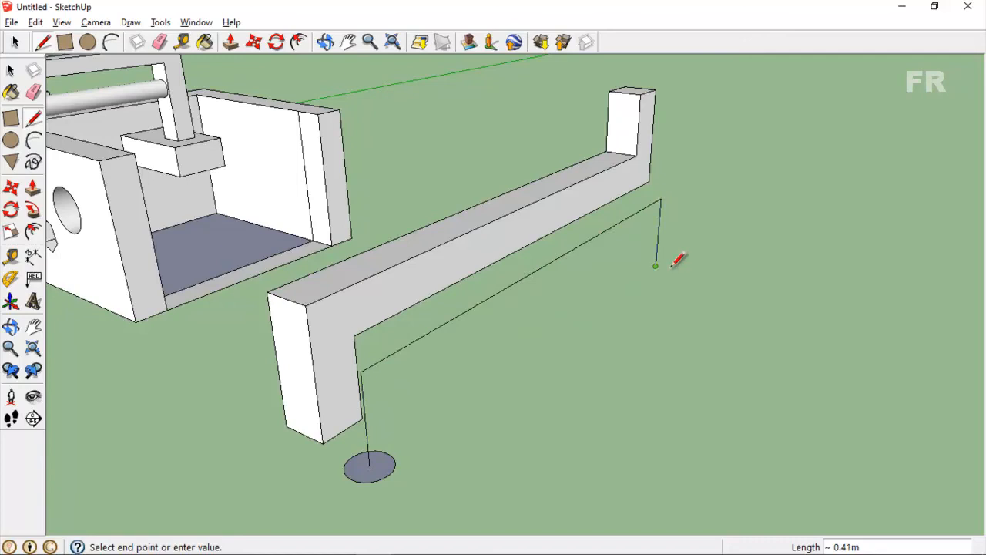
- Select the circle's three path lines and extrude the circle along them with Follow Me into a bent pipe
key("space")
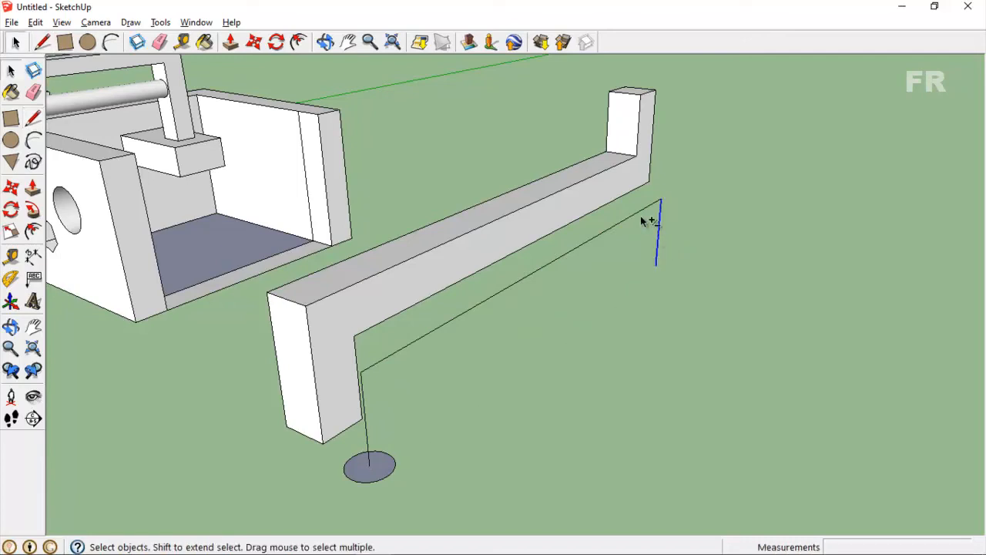
left_click(606, 231, "shift")
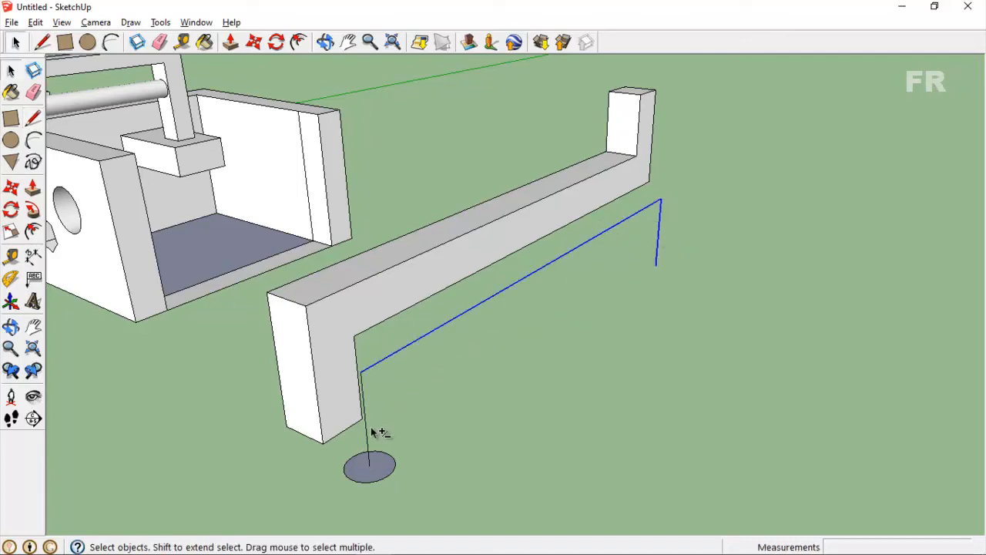
left_click(32, 208)
left_click(359, 468)
mouse_move(681, 402)
middle_mouse_down()
mouse_move(498, 341)
mouse_move(673, 412)
mouse_move(688, 398)
middle_mouse_up()
middle_click_drag(555, 441, 508, 404)
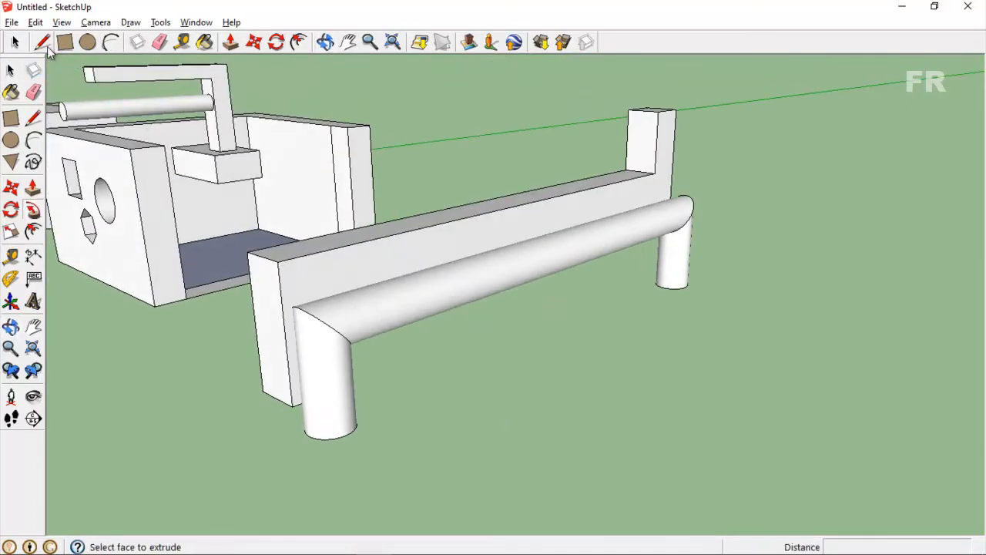
- Draw an upright arc on the ground in front of the pipe with a bulge of about 0.45 m
left_click(35, 140)
middle_click_drag(558, 424, 504, 448)
left_click(363, 467)
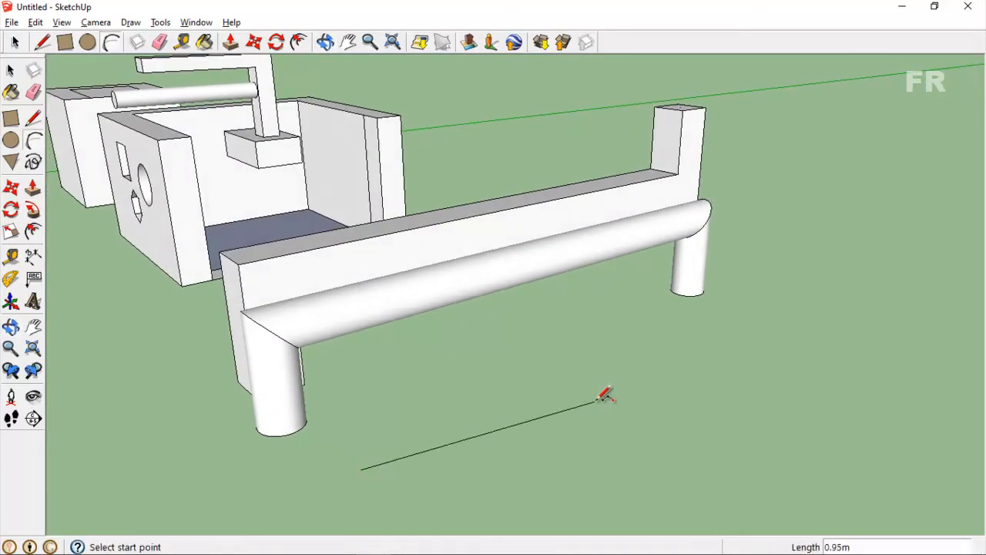
middle_click_drag(730, 320, 665, 346)
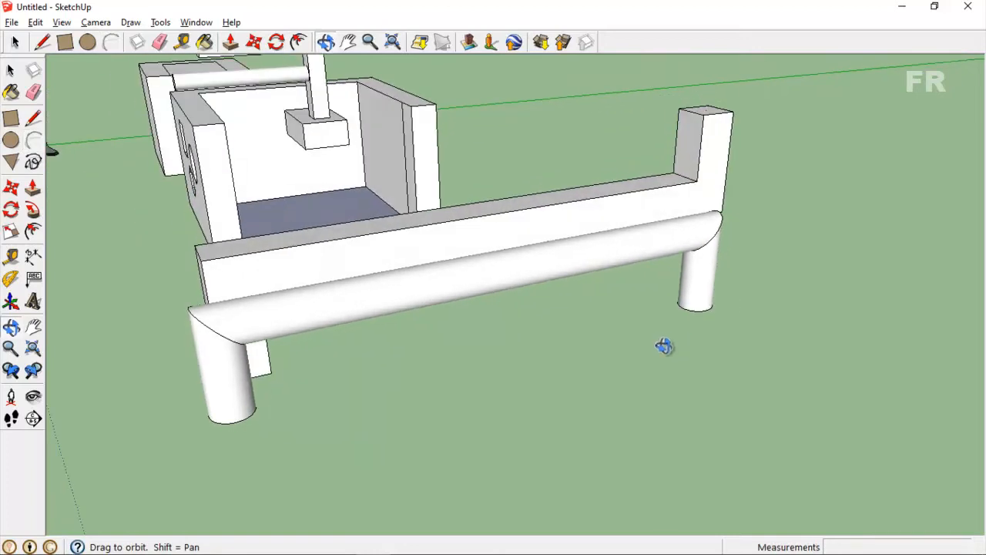
left_click(722, 341)
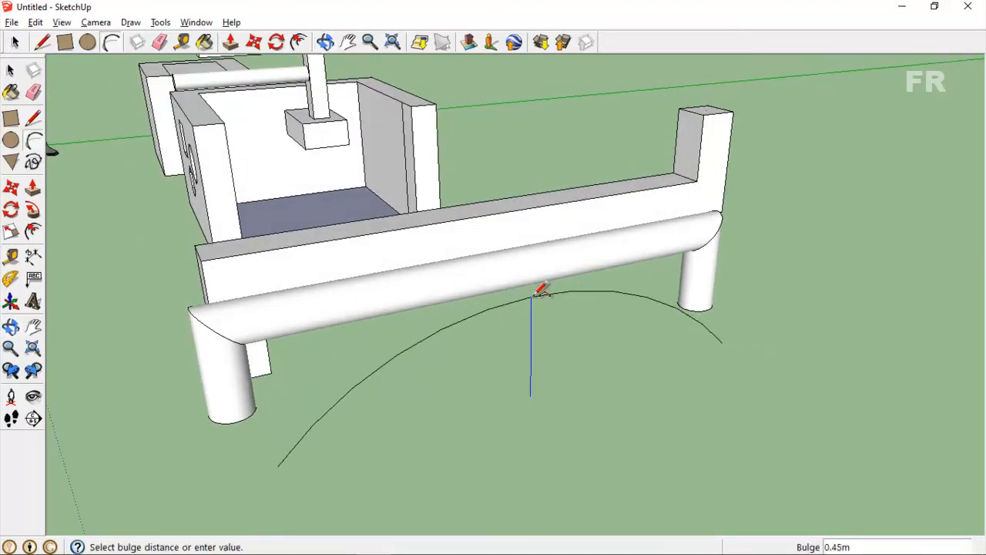
left_click(542, 286)
- Draw a circle of about 0.08 m radius on the ground near the arc's near end
scroll(530, 345, "down", 3)
left_click(87, 43)
left_click(328, 449)
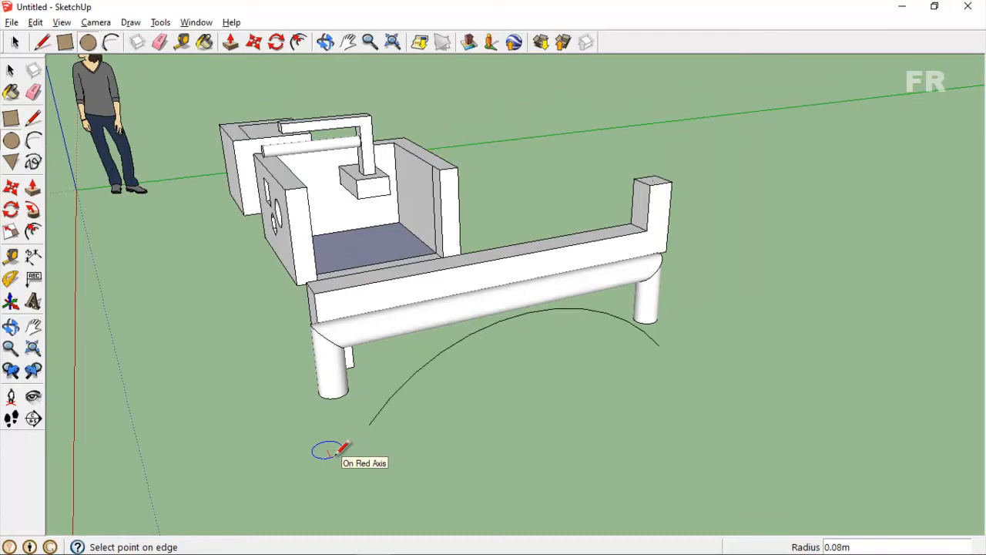
left_click(340, 449)
- Select the arc and extrude the small circle along it with Follow Me into a curved pipe
scroll(331, 450, "up", 4)
key("space")
left_click(412, 378)
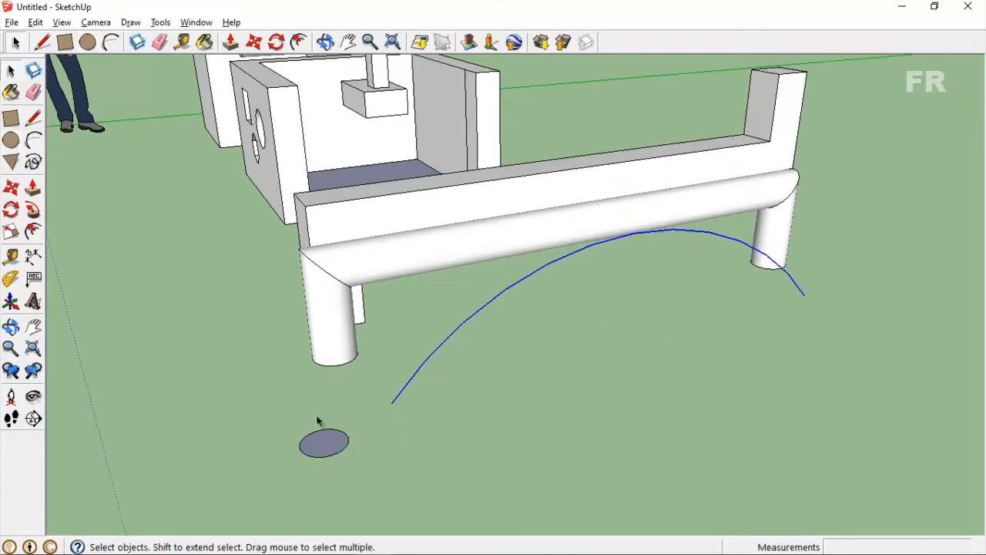
left_click(33, 210)
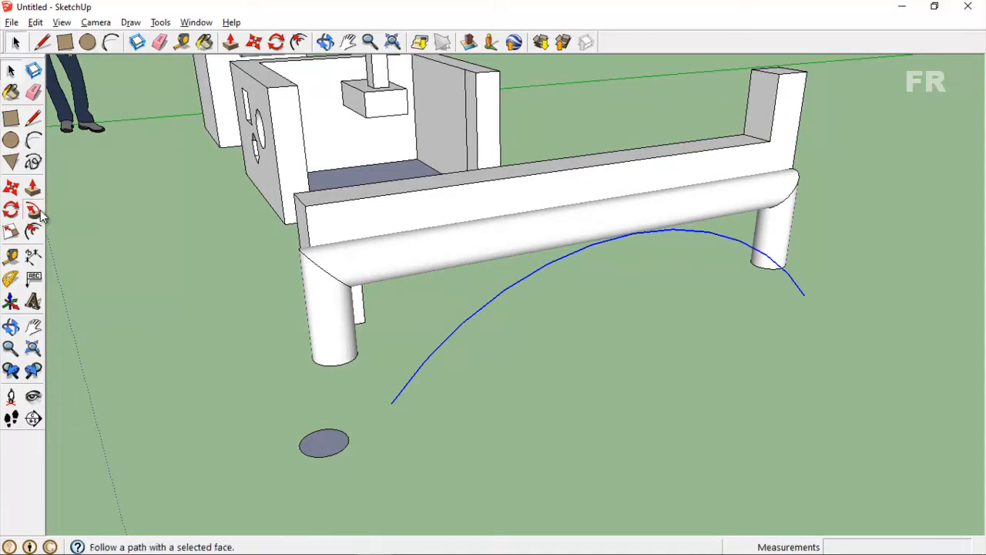
left_click(339, 451)
key("space")
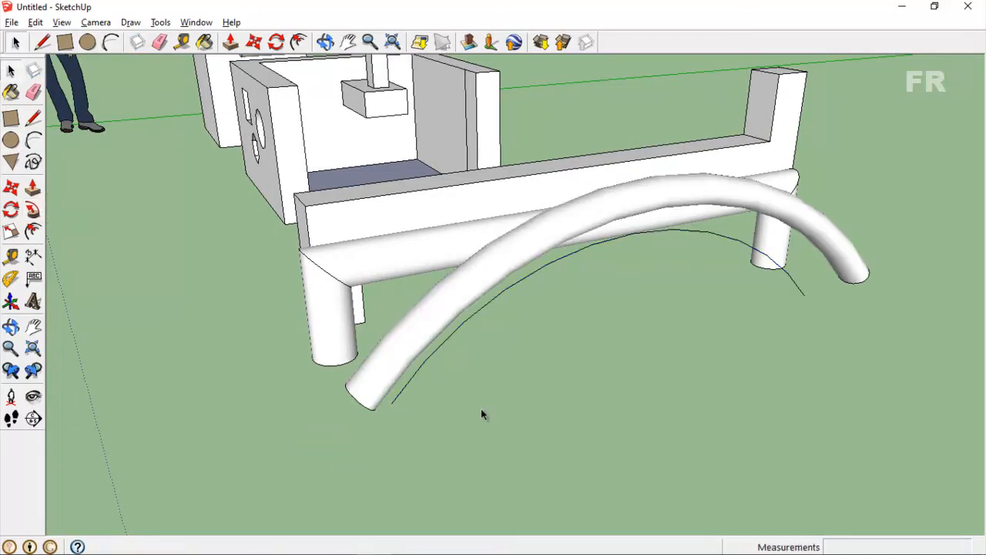
- Draw a six-sided polygon of about 0.07 m radius on the ground near the arc's near end
left_click(12, 165)
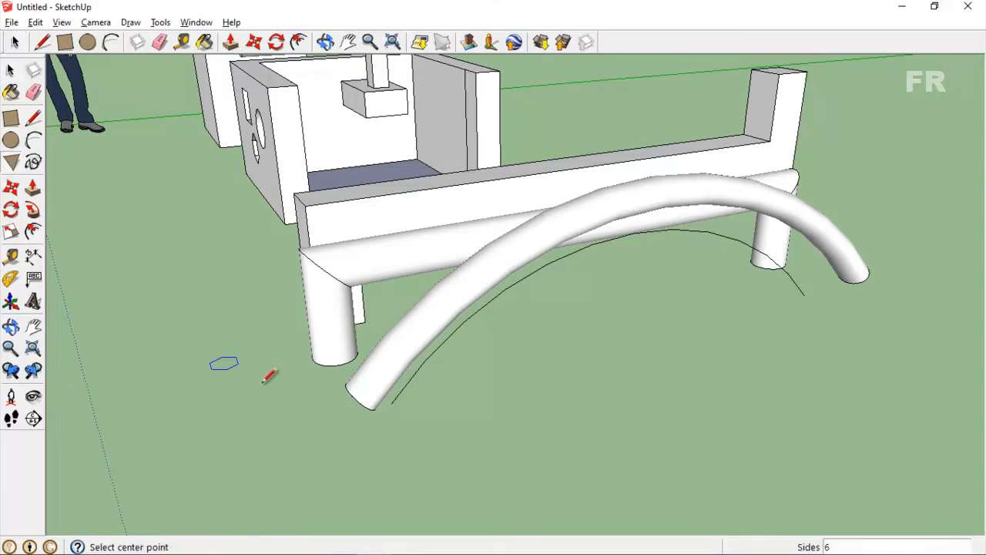
left_click(406, 458)
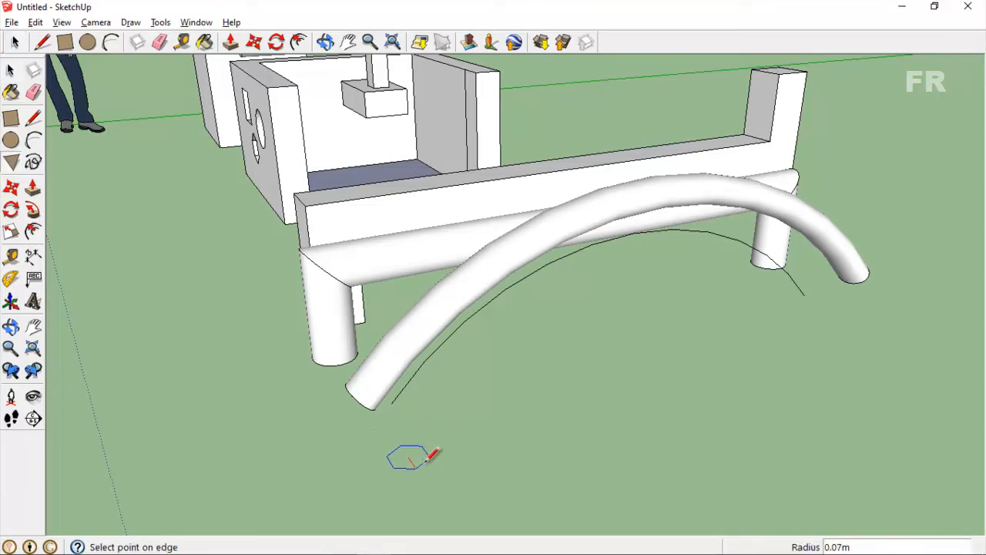
left_click(428, 459)
key("space")
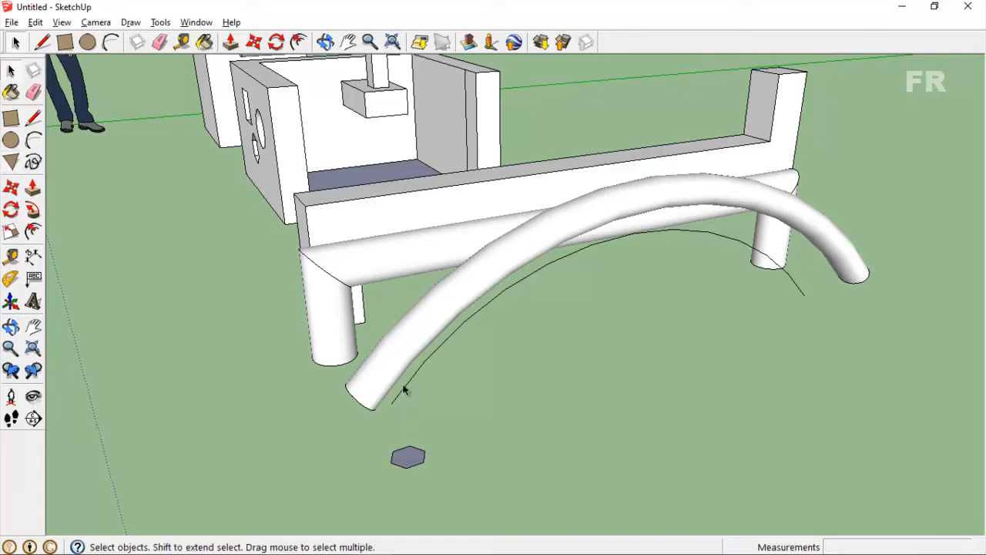
- Move the arc about 0.50 m along the red axis, away from the curved pipe
left_click(404, 388)
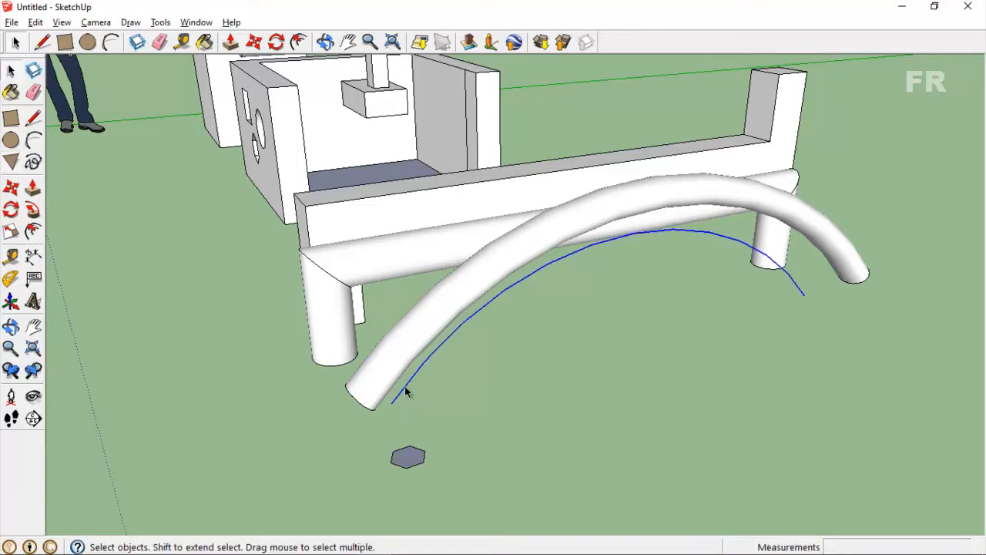
key("m")
left_click(392, 403)
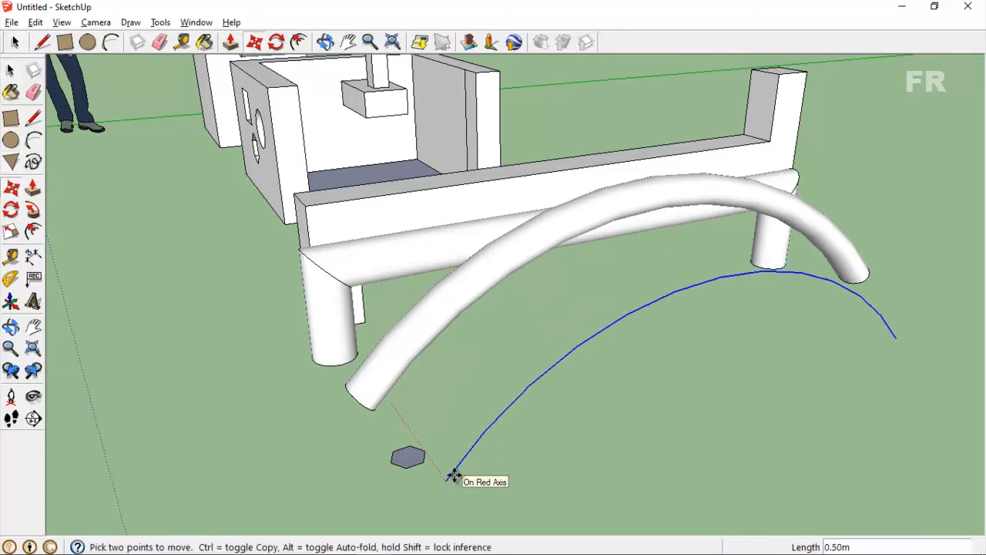
left_click(451, 477)
- Extrude the hexagon along the selected arc with Follow Me into a curved six-sided bar
middle_click_drag(378, 478, 614, 504)
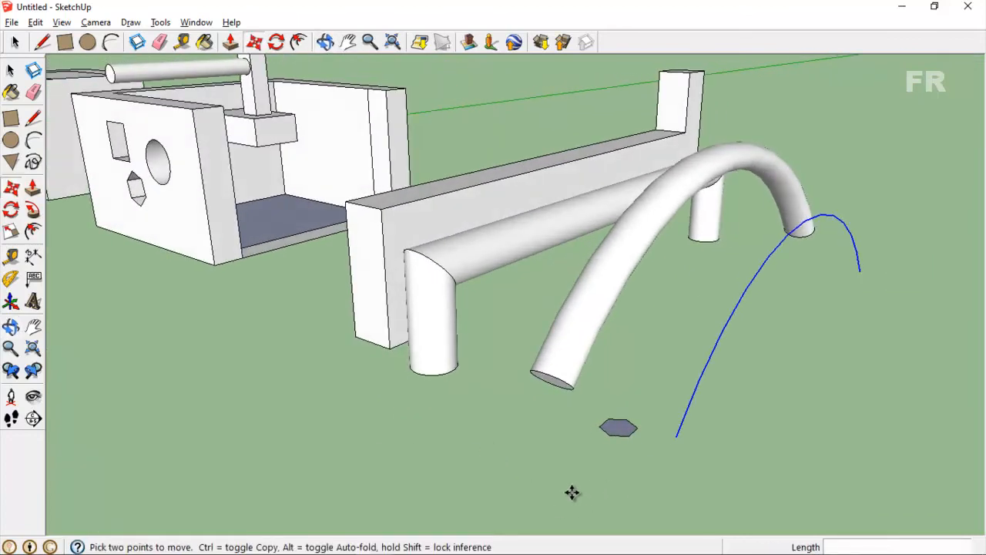
left_click(34, 210)
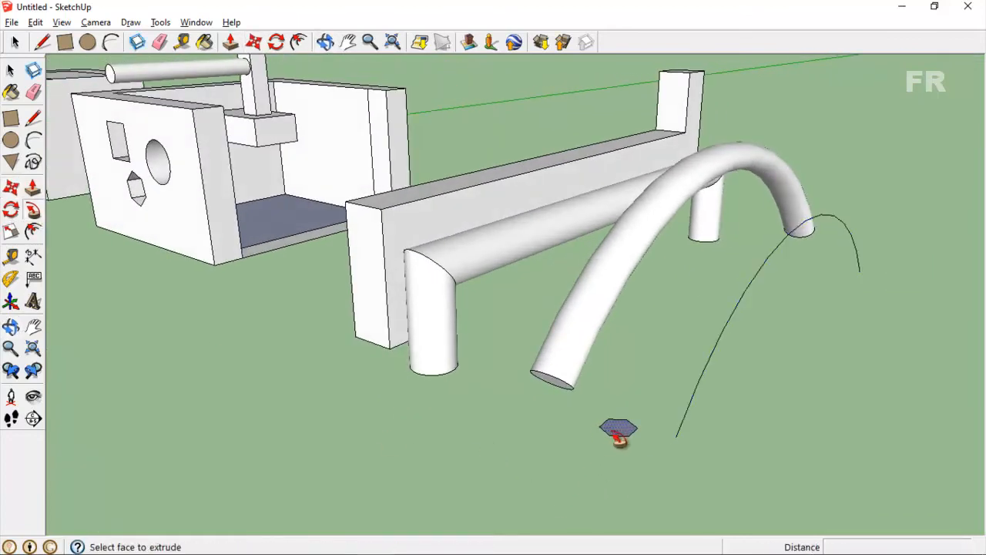
left_click(618, 429)
middle_click_drag(781, 454, 651, 490)
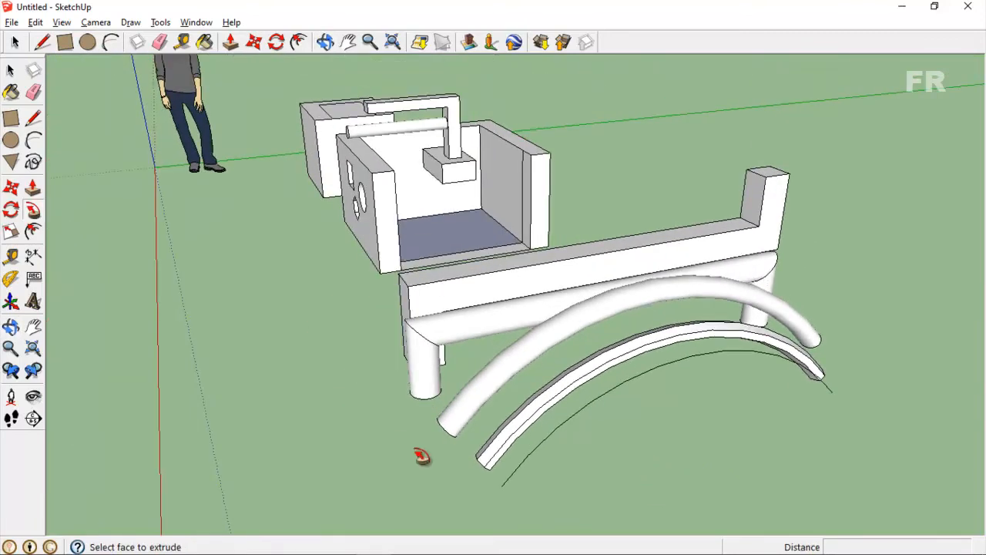
scroll(592, 467, "down", 1)
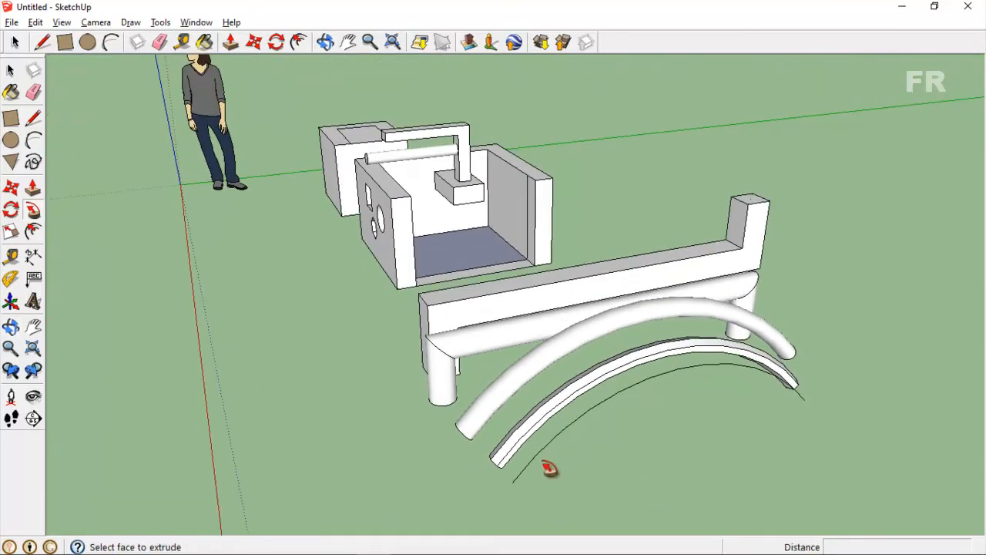
- Draw a 0.2 m square on the empty ground beyond the arched shapes
left_click(352, 46)
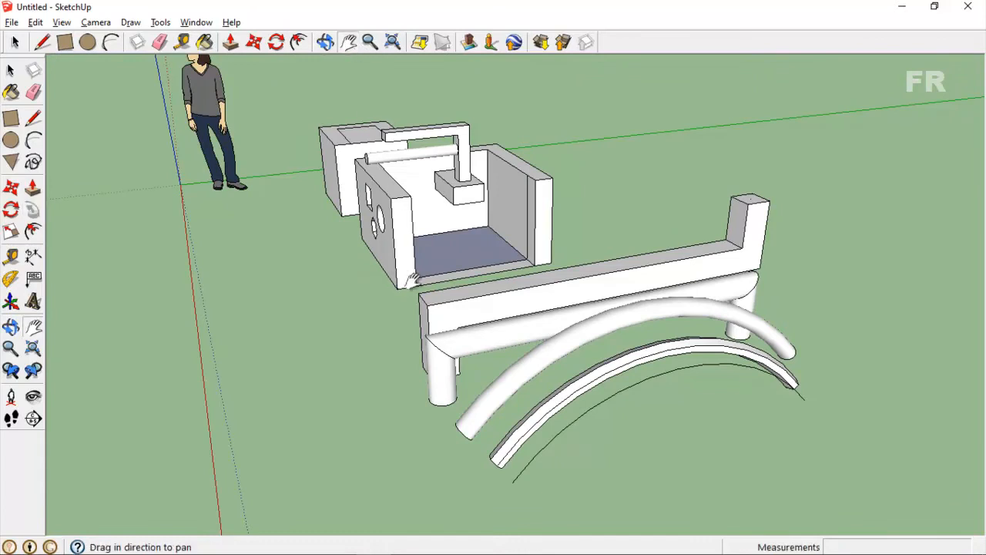
left_click_drag(414, 281, 479, 283)
middle_click_drag(436, 317, 647, 297)
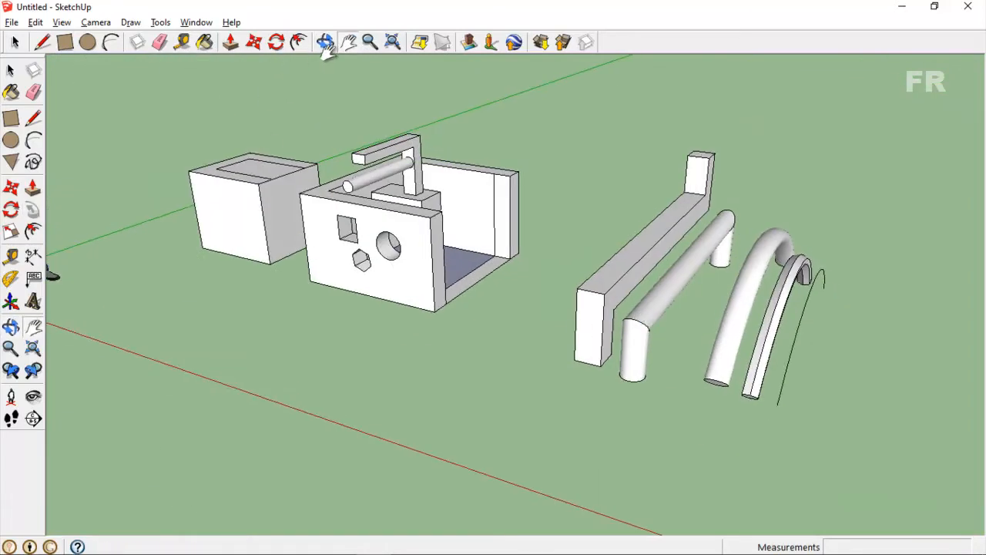
left_click(349, 42)
left_click_drag(396, 169, 205, 339)
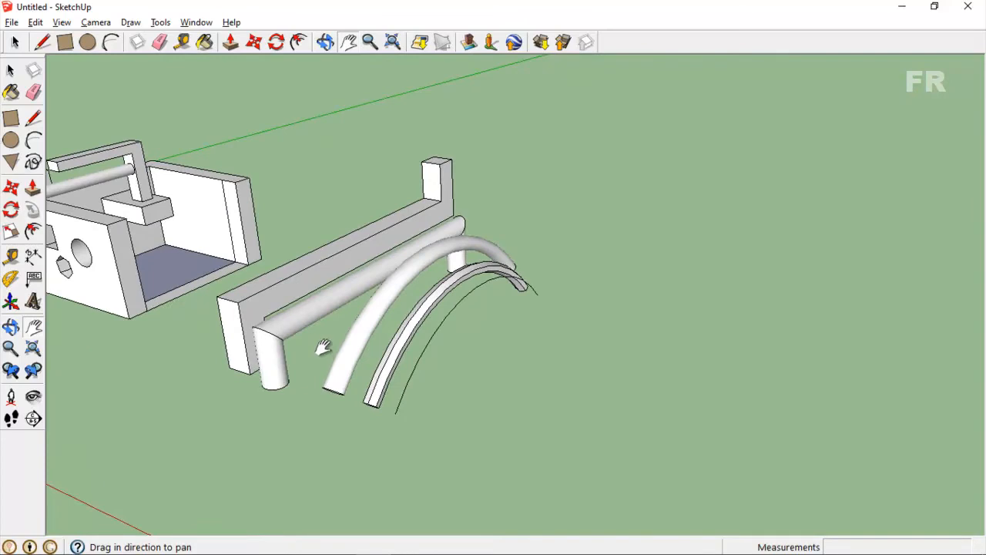
middle_click_drag(322, 348, 391, 344)
scroll(523, 448, "up", 2)
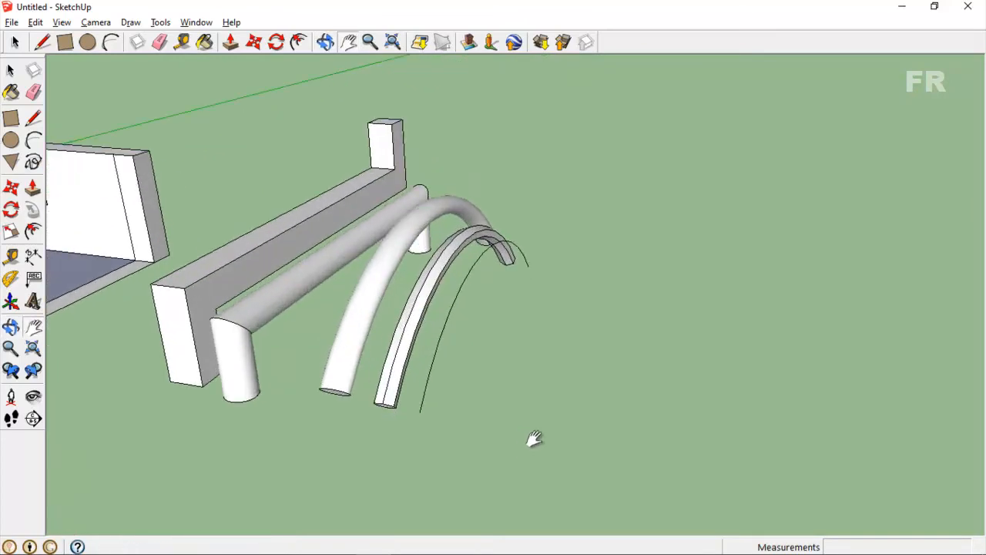
left_click_drag(627, 373, 498, 368)
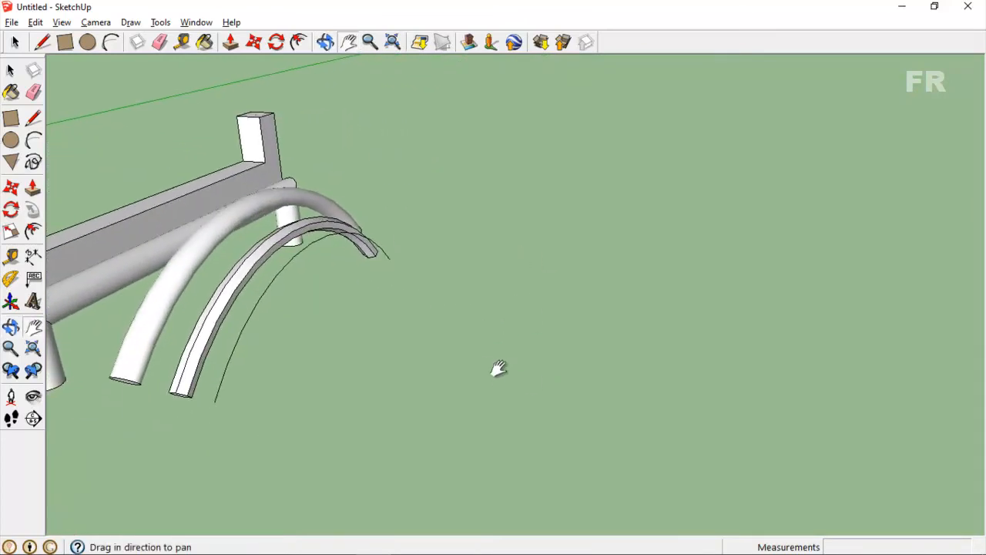
left_click(65, 43)
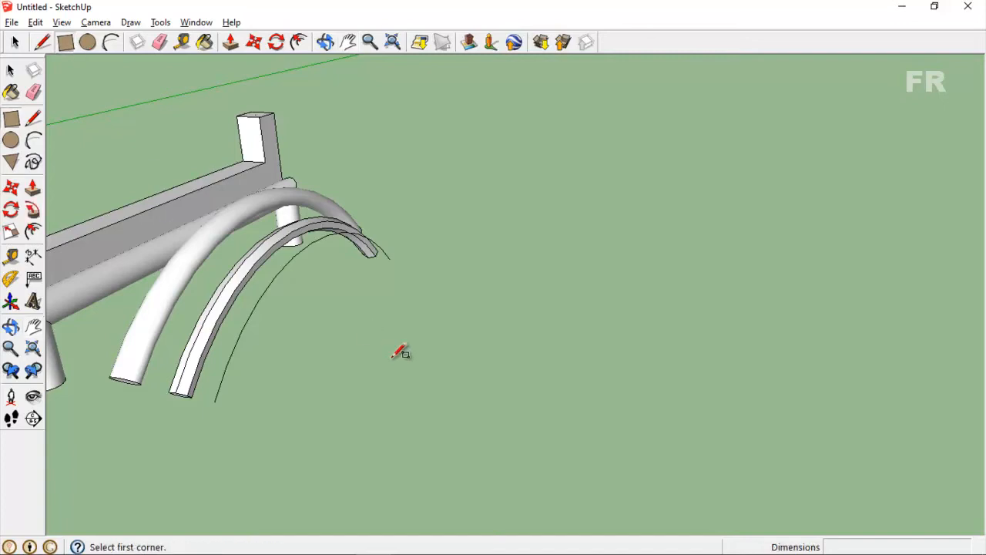
left_click(442, 370)
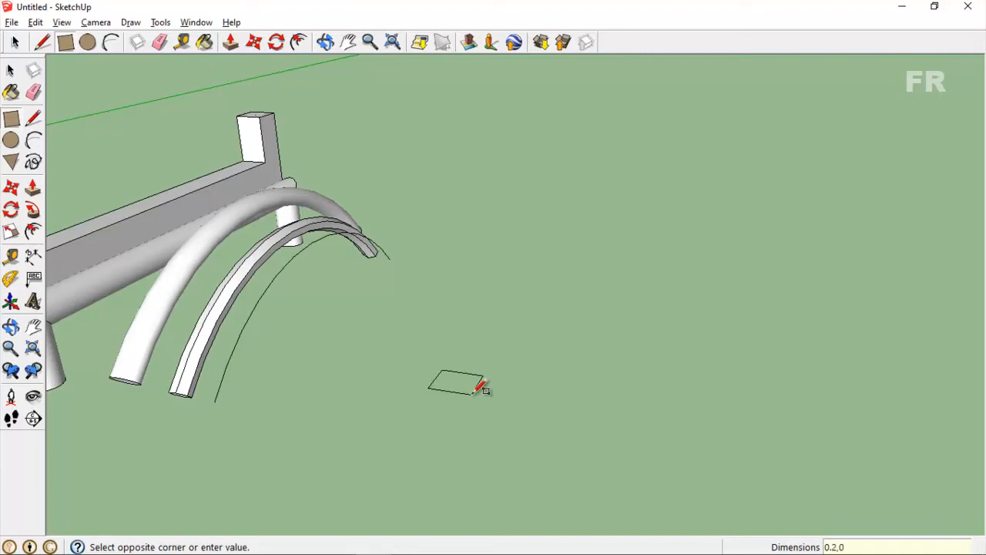
left_click(475, 392)
- Draw a circle on the ground beside the square, about as wide as the square
scroll(474, 394, "up", 3)
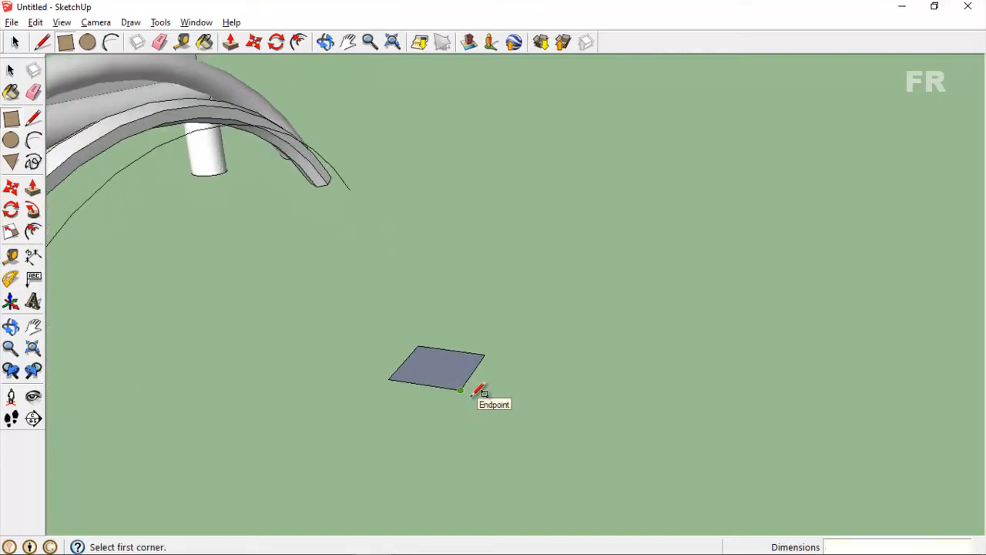
left_click(607, 398)
key("Escape")
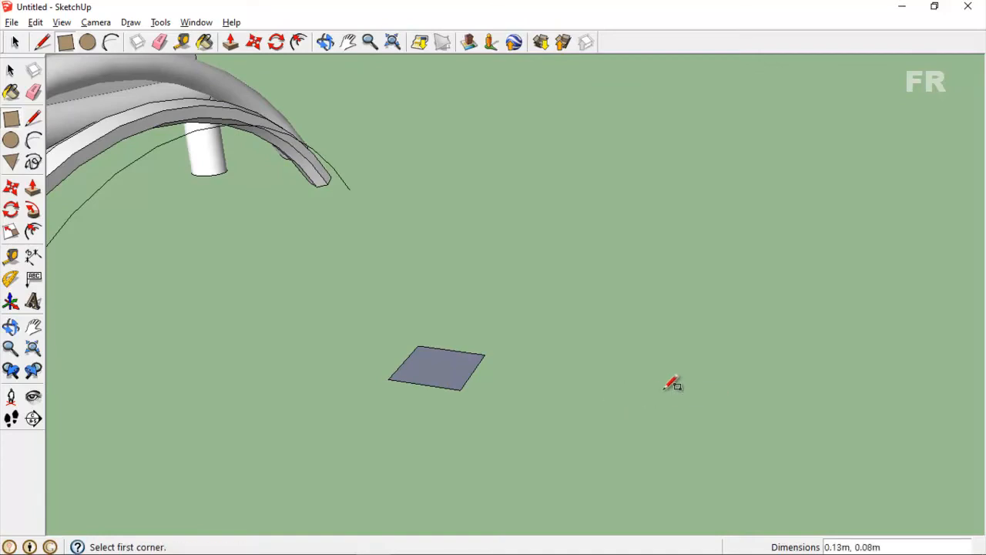
key("c")
middle_click_drag(645, 398, 550, 387)
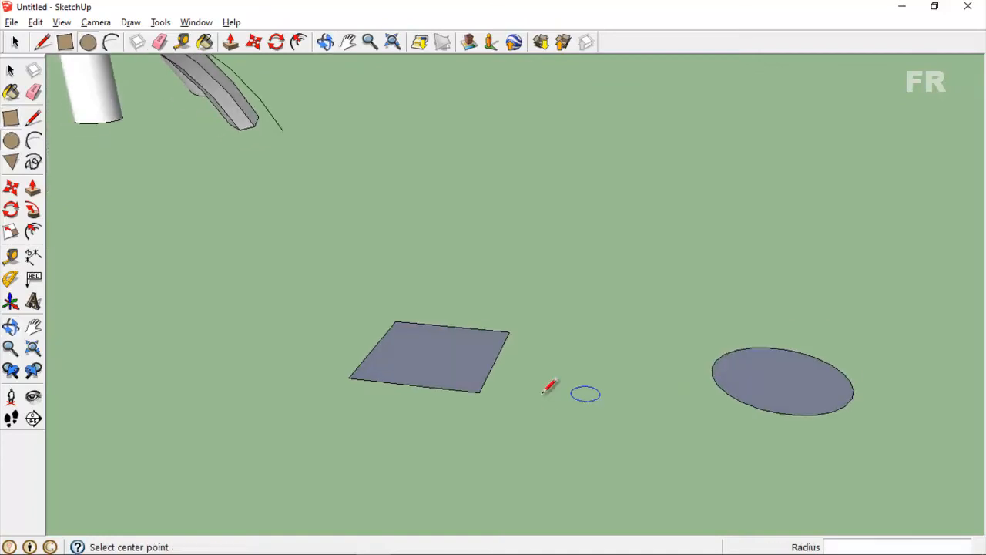
- Draw a diagonal line between two opposite corners of the square
key("l")
left_click(507, 331)
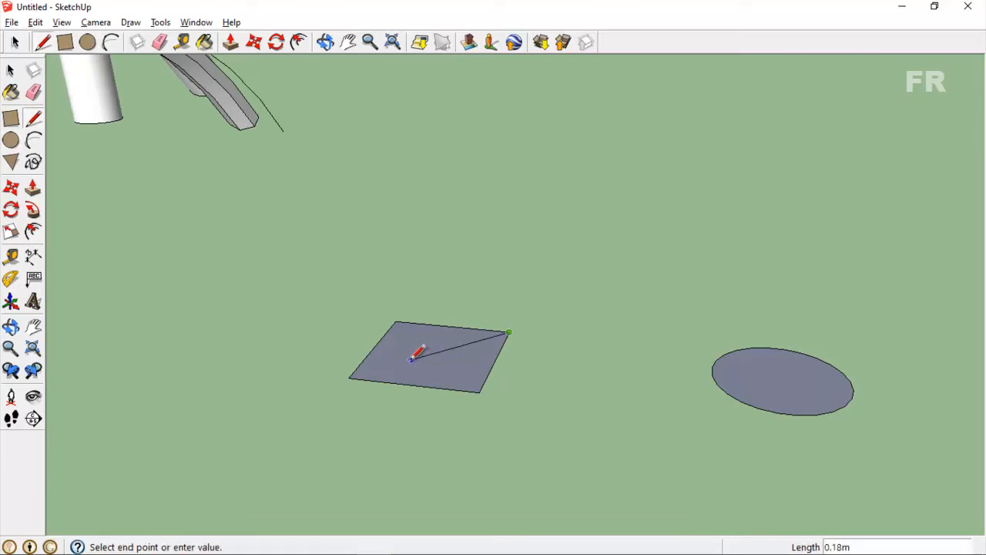
left_click(350, 377)
- Draw an upright rectangular face about 0.29 m tall from the square's centre to the midpoint of one side, and erase the diagonal
middle_click_drag(440, 359, 550, 330)
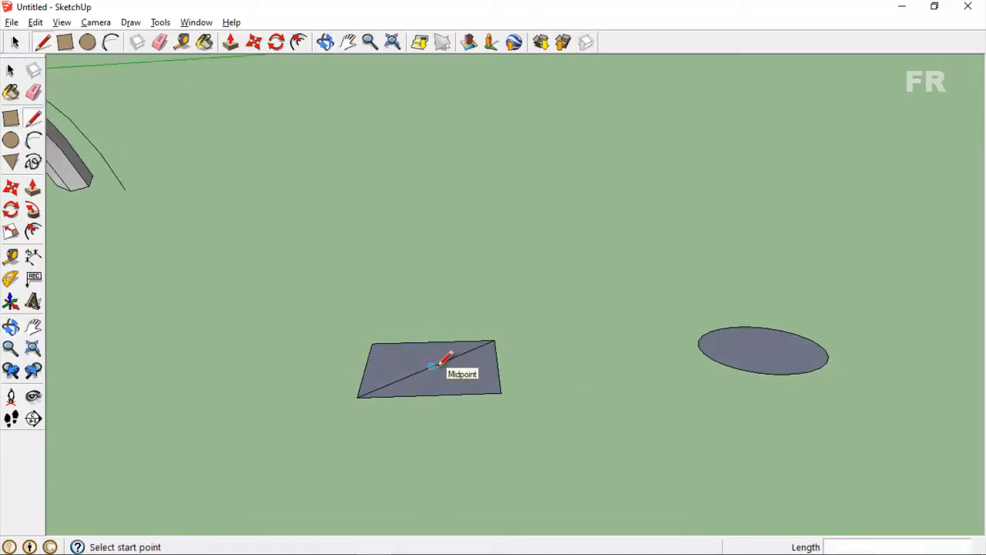
scroll(432, 366, "up", 2)
left_click(431, 366)
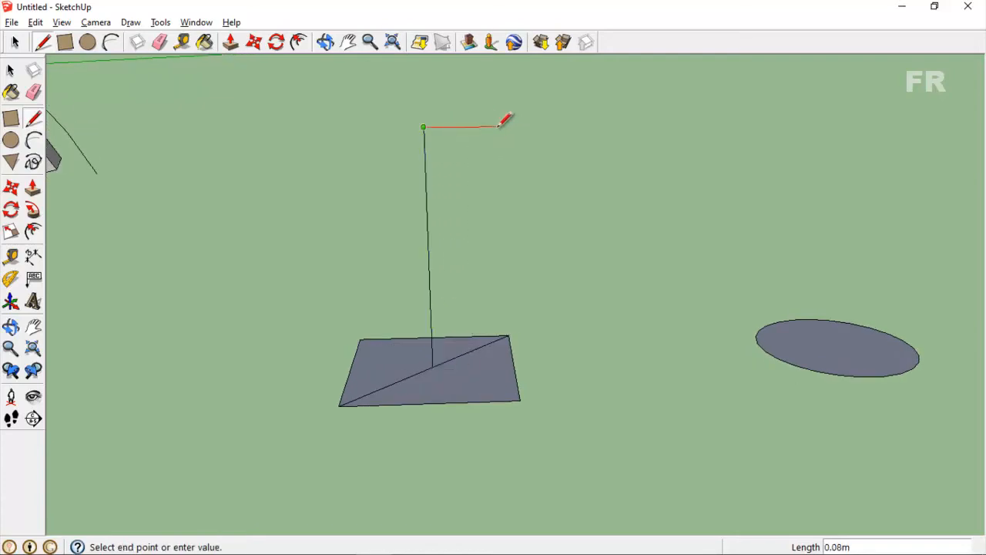
key("Escape")
left_click(514, 364)
left_click(513, 126)
left_click(423, 126)
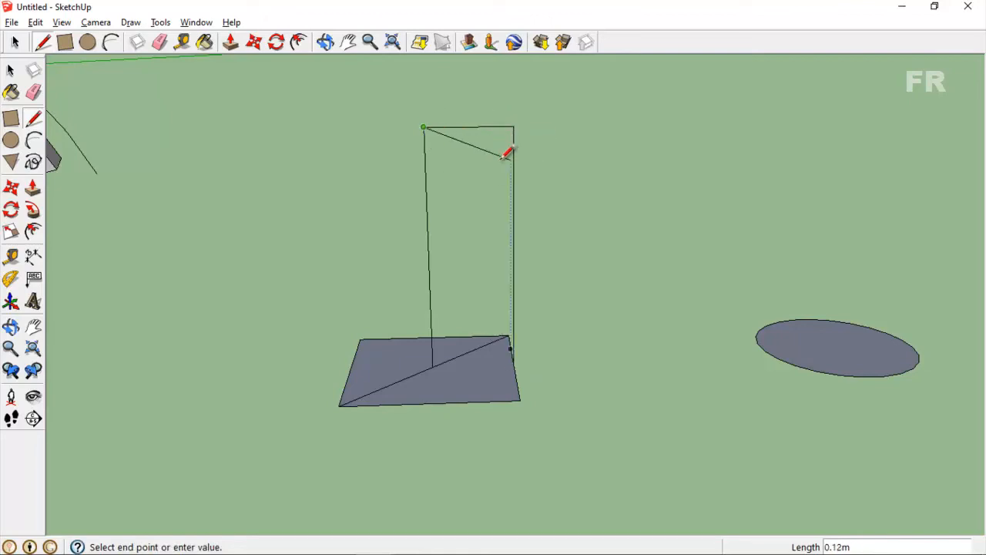
left_click(432, 367)
left_click(513, 363)
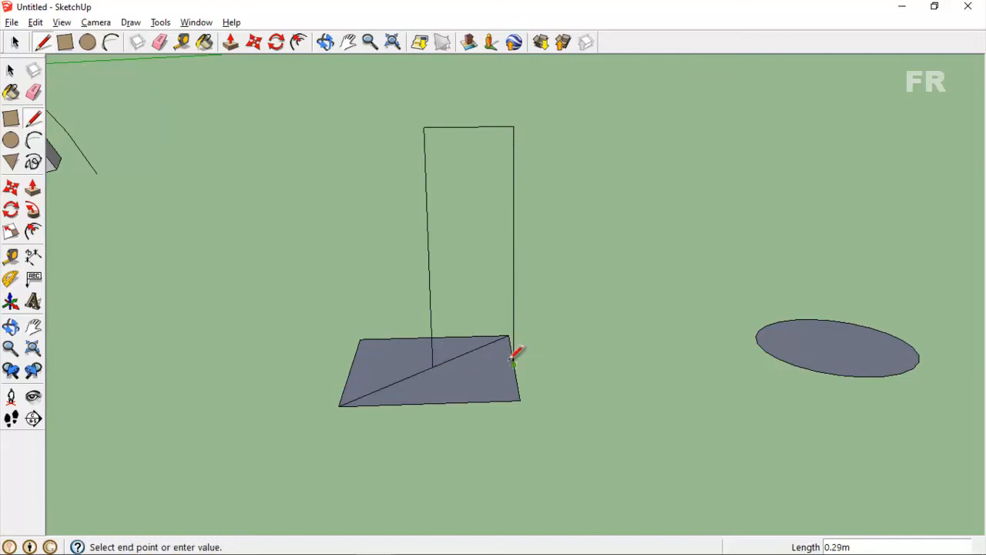
left_click(432, 366)
key("e")
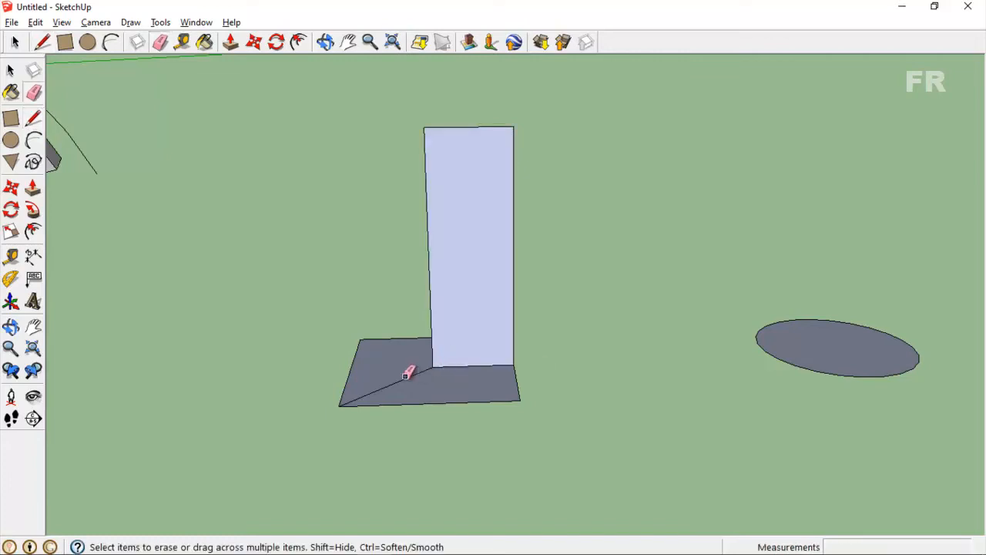
left_click(408, 374)
- Copy the upright rectangular face with its edges about 0.15 m towards the circle
middle_click_drag(526, 341, 516, 292)
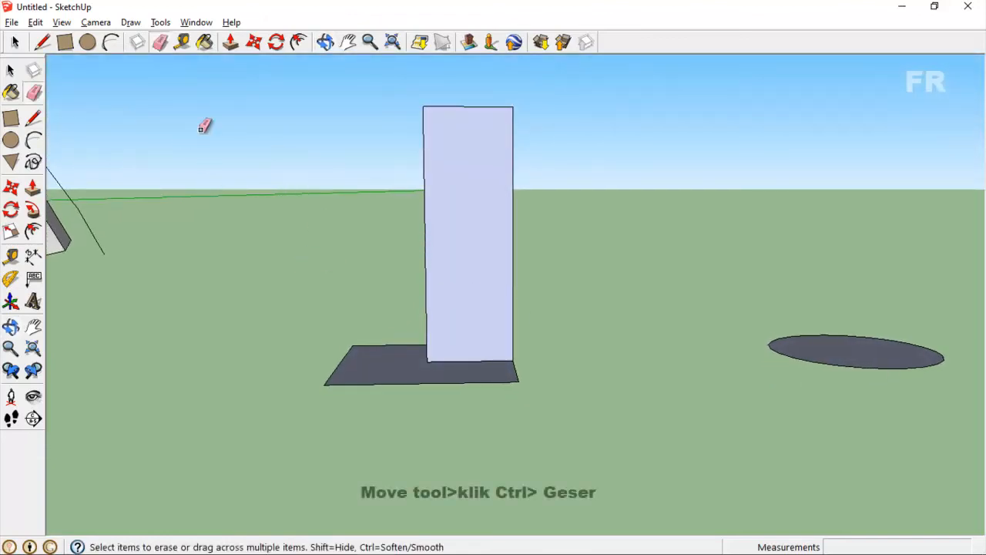
key("space")
left_click(433, 312)
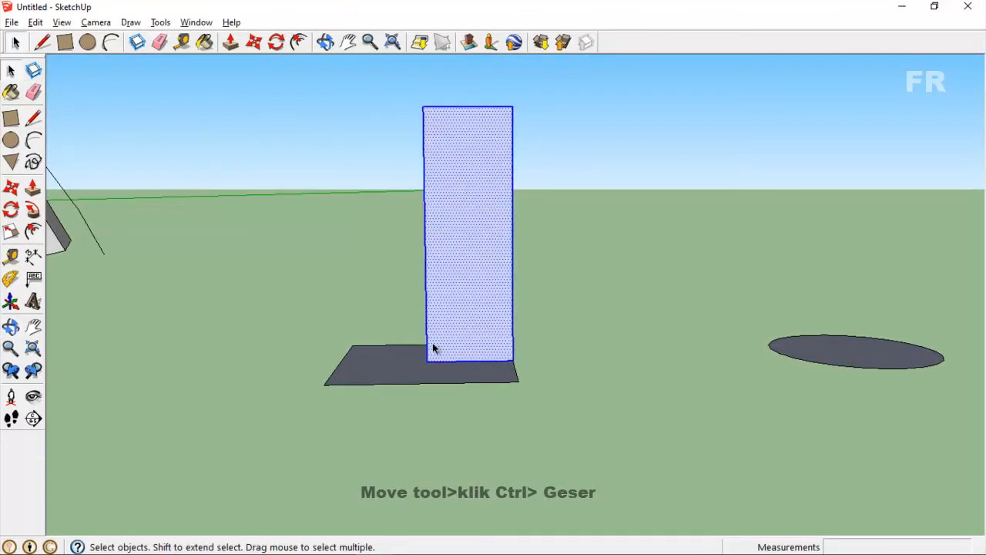
left_click(254, 43)
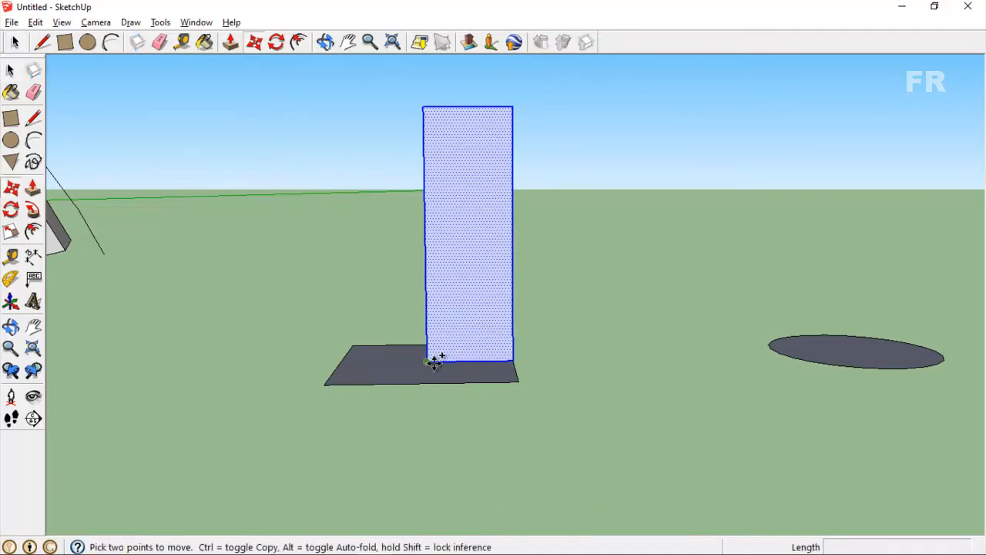
key("ctrl")
left_click(433, 363)
left_click(560, 356)
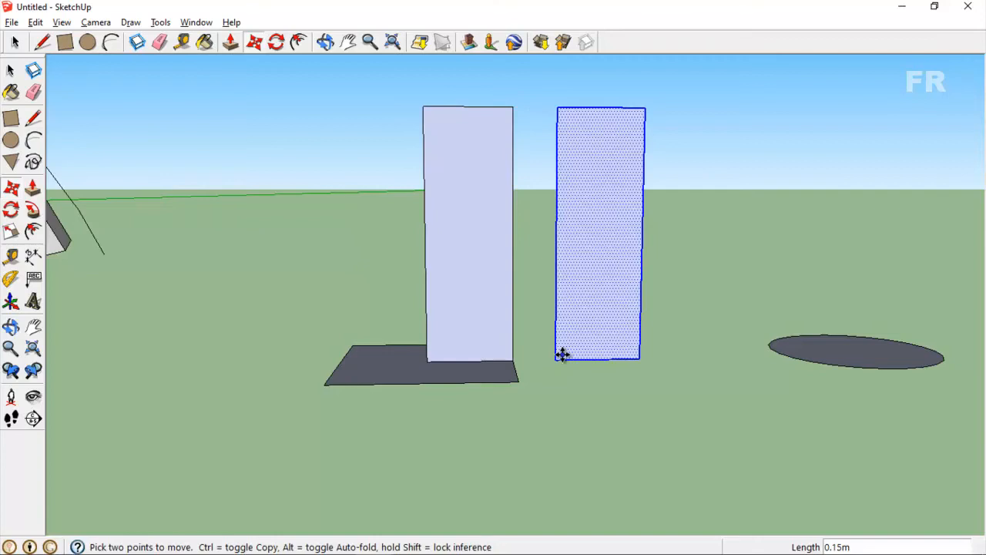
- Move the copied upright face onto the circle so its lower inner corner sits at the circle's centre
middle_click_drag(555, 357, 550, 405)
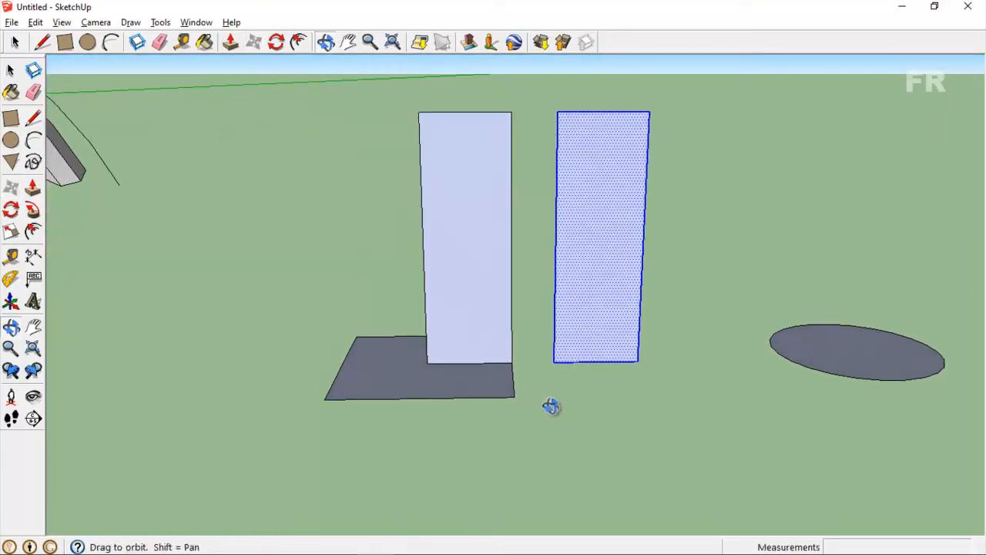
left_click(559, 359)
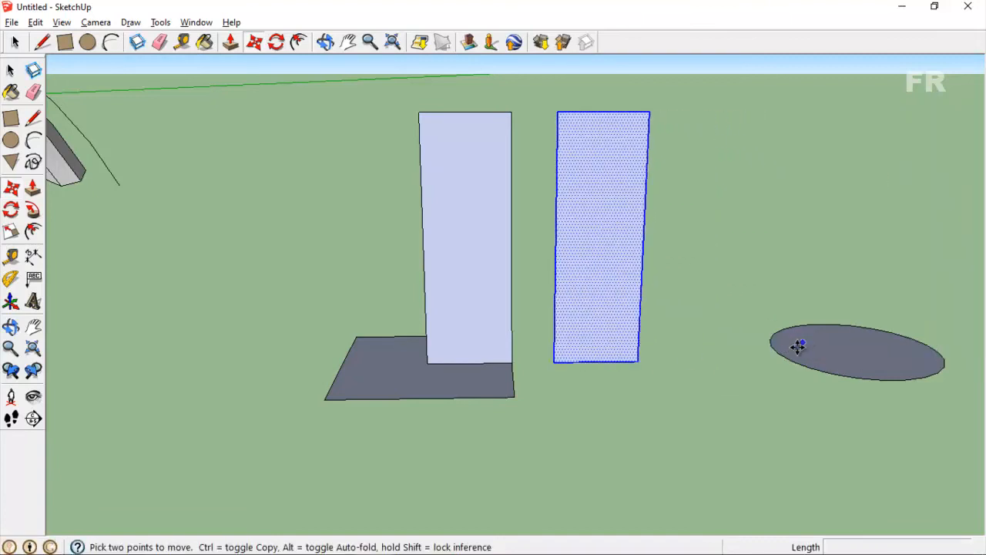
middle_click_drag(797, 346, 766, 419)
left_click(835, 383)
key("e")
left_click(821, 365)
left_click(348, 42)
left_click_drag(708, 272, 655, 231)
key("o")
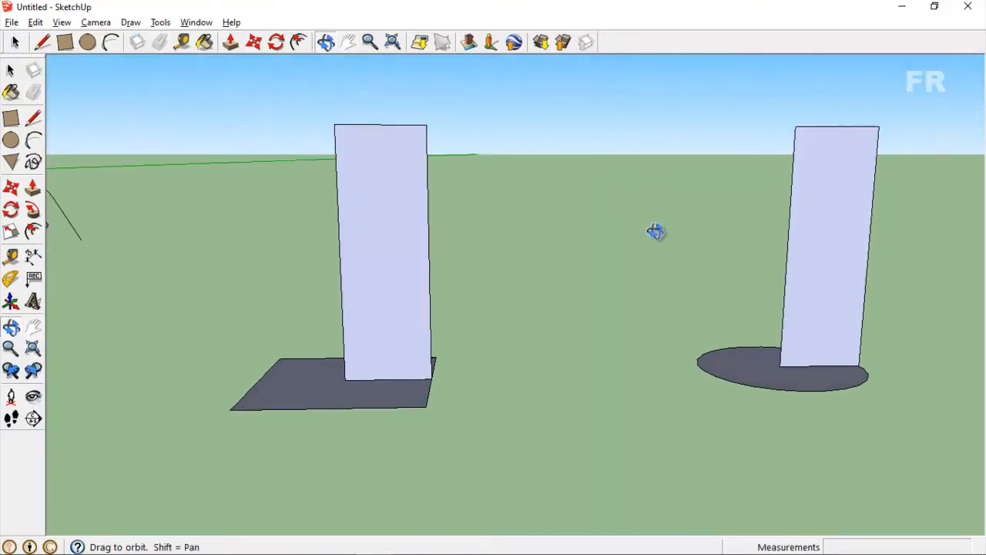
- Draw a two-segment zigzag on the square's upright face from its lower outer corner, about 0.10 m inward and 0.05 m back outward
key("h")
left_click(42, 41)
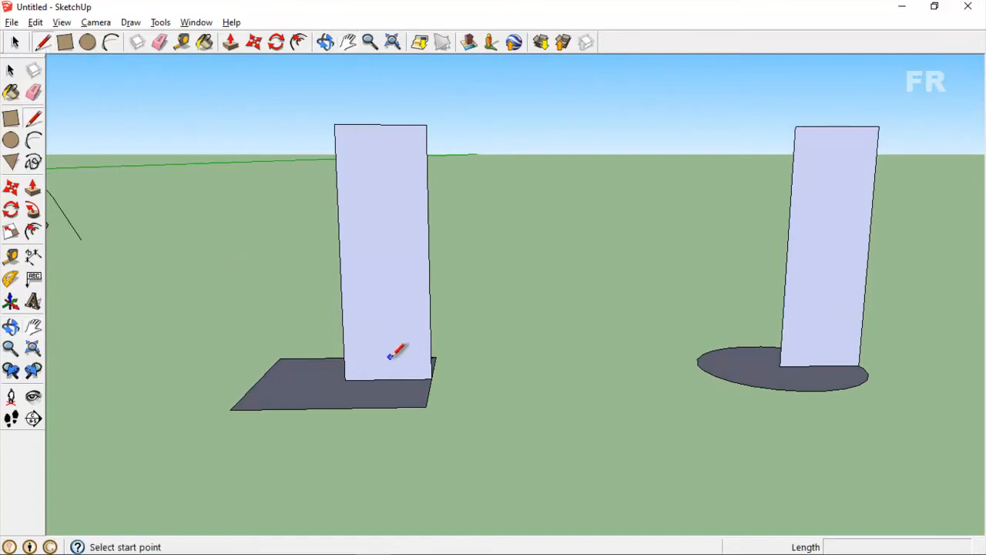
left_click(431, 378)
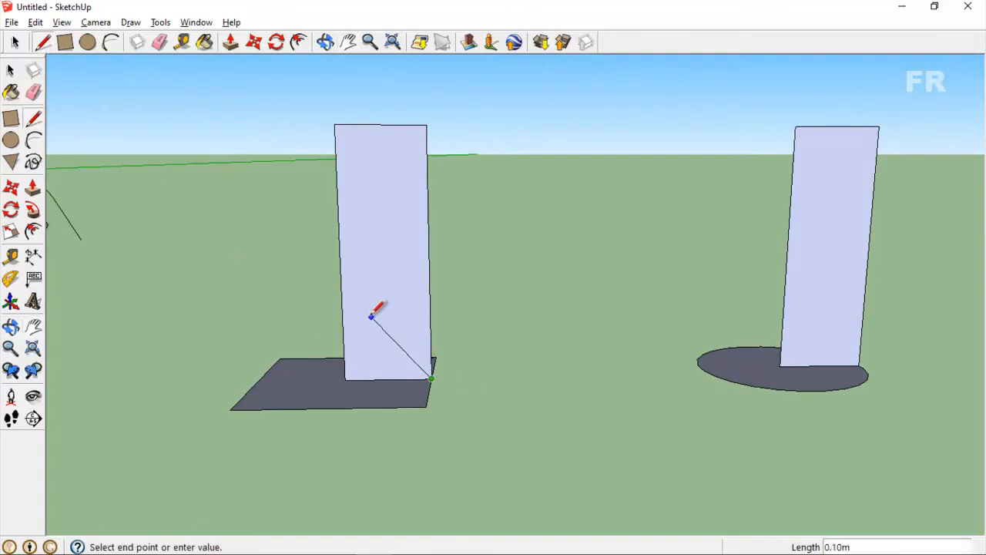
left_click(373, 316)
left_click(404, 289)
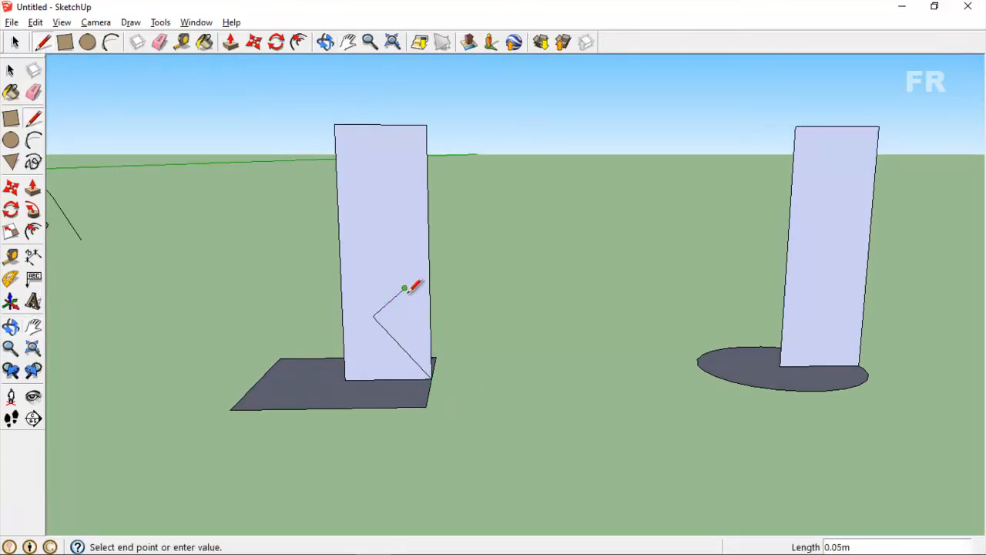
- Continue the zigzag upward with two arcs, the first bulging outward about 0.02 m and the second curving inward
left_click(112, 43)
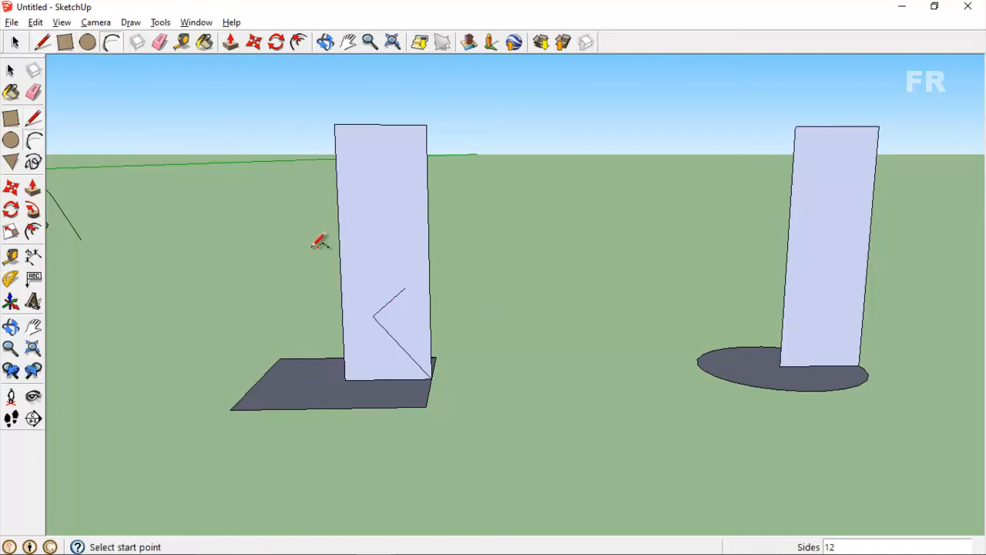
left_click(405, 288)
left_click(403, 234)
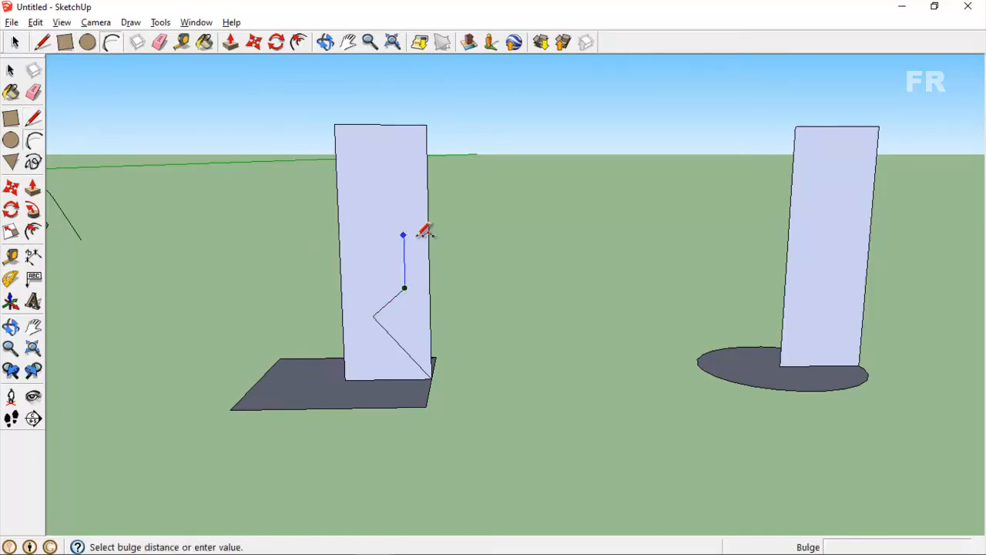
scroll(427, 231, "up", 4)
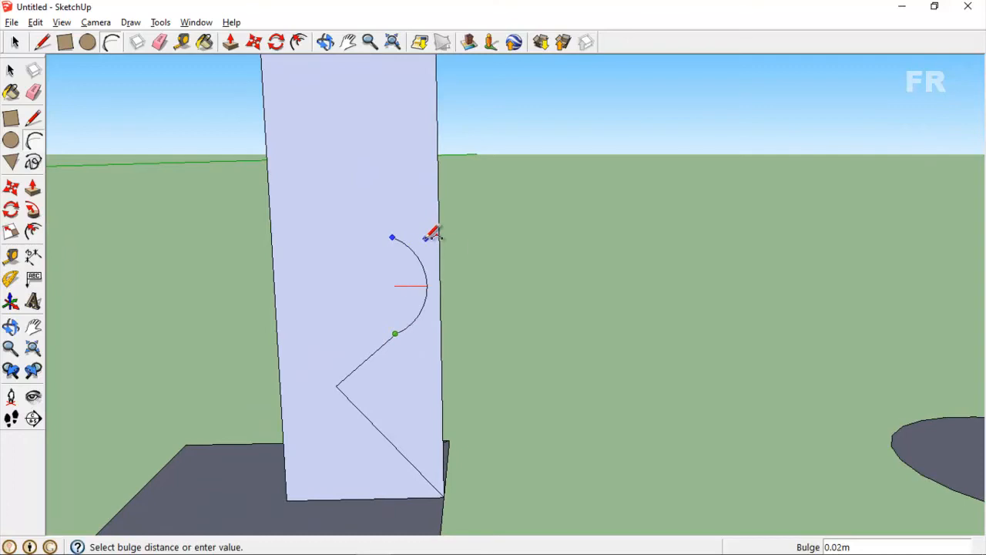
left_click(433, 234)
scroll(424, 226, "down", 3)
left_click(362, 197)
left_click(362, 234)
- Draw a sloping line from the inward arc's end towards the upper outer corner, add an outward-bulging arc across its ends, and erase the line
left_click(364, 199)
left_click(405, 104)
key("l")
left_click(406, 106)
left_click(364, 199)
left_click(408, 107)
key("a")
left_click(408, 106)
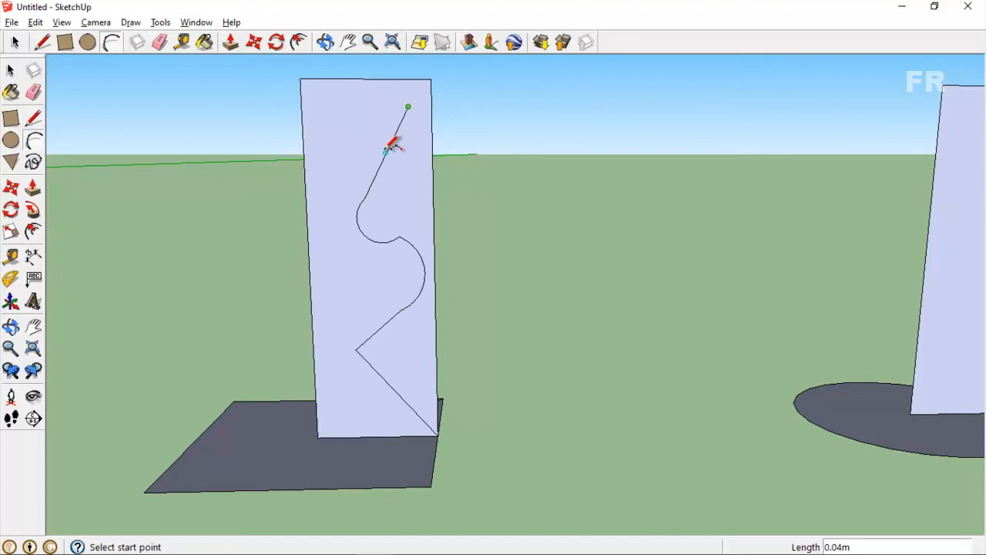
left_click(364, 199)
left_click(393, 196)
key("e")
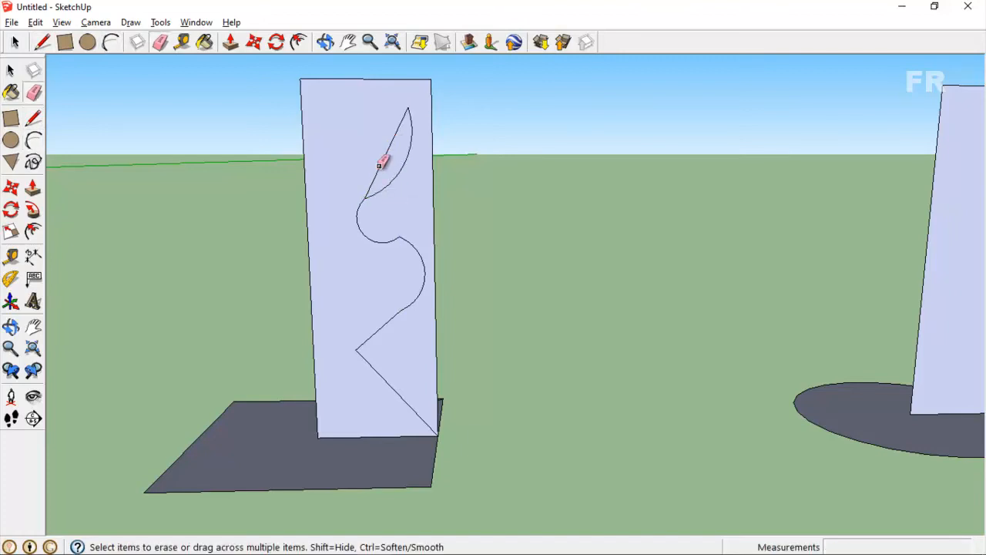
- Join the topmost arc's end to the face's upper inner corner with a line about 0.08 m long, and erase the surplus outer edges
key("l")
left_click(408, 107)
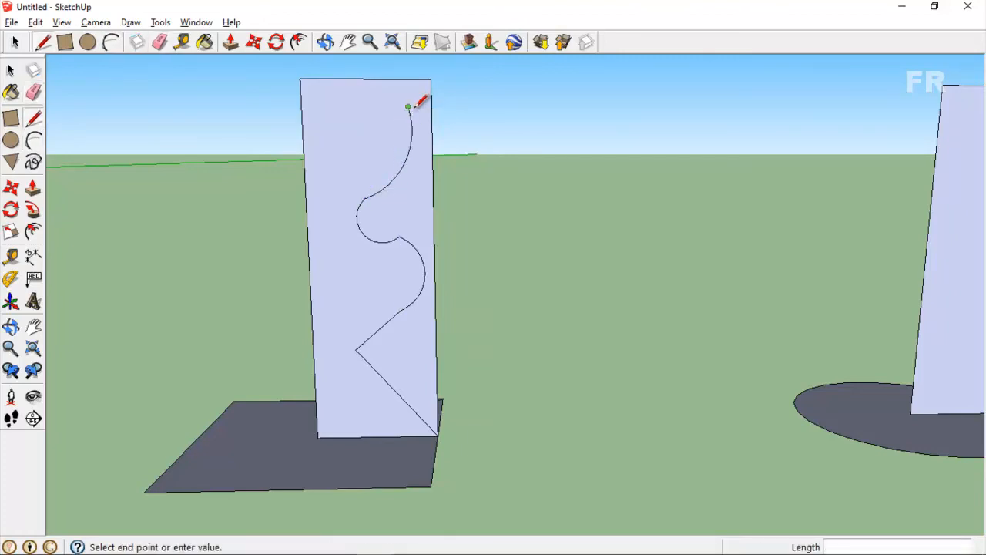
left_click(300, 79)
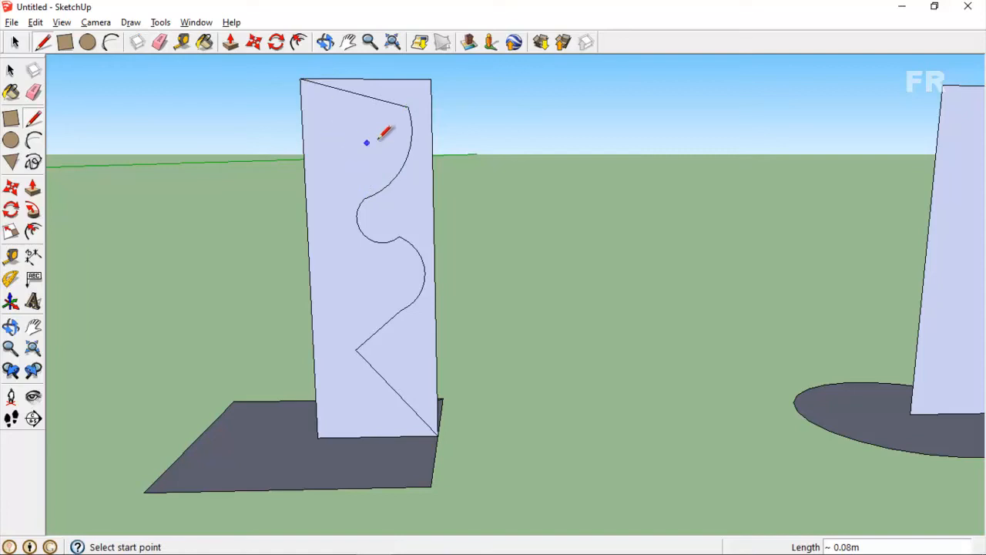
key("e")
left_click_drag(436, 101, 413, 76)
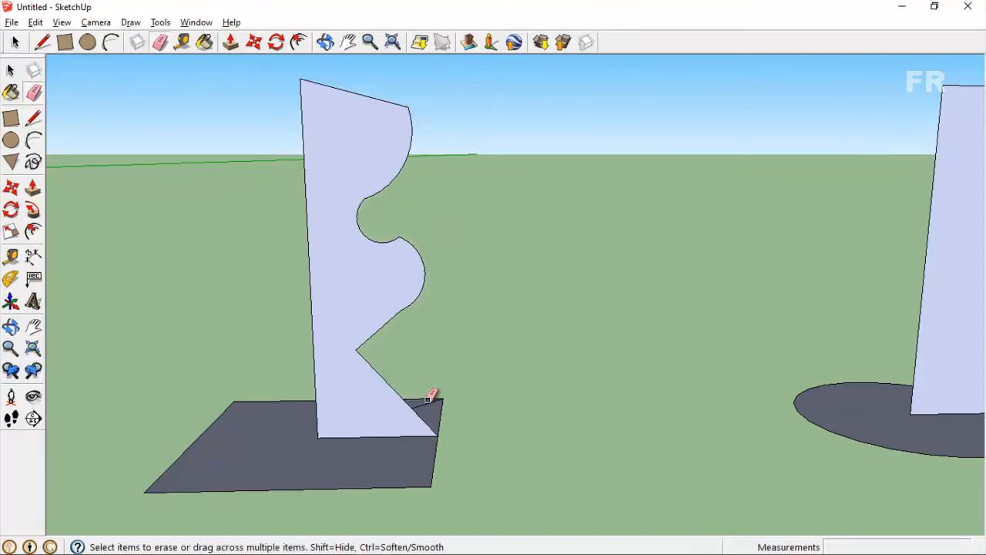
scroll(546, 396, "down", 3)
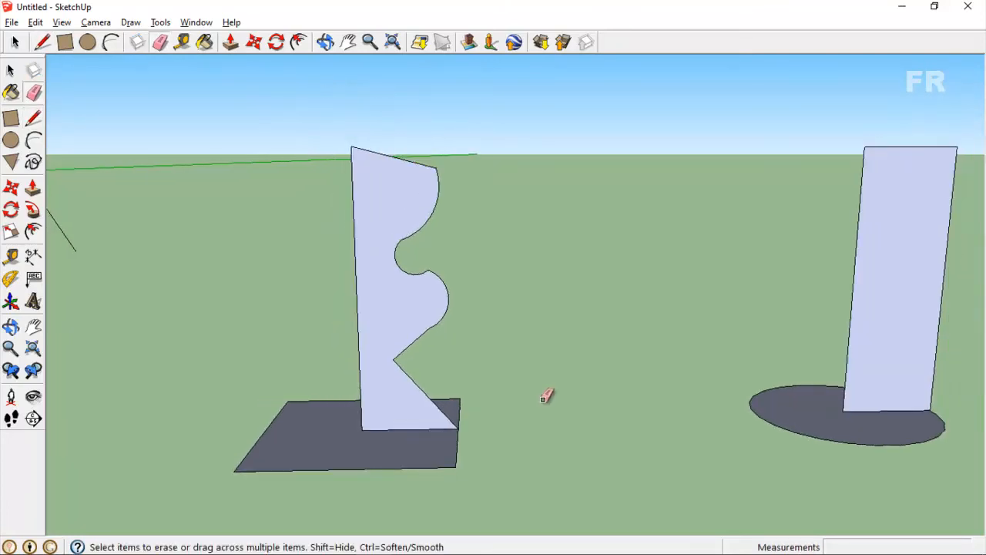
- Draw an outward-bulging arc on the circle's upright face from its lower outer corner up and inward
left_click(348, 42)
left_click_drag(392, 126, 465, 291)
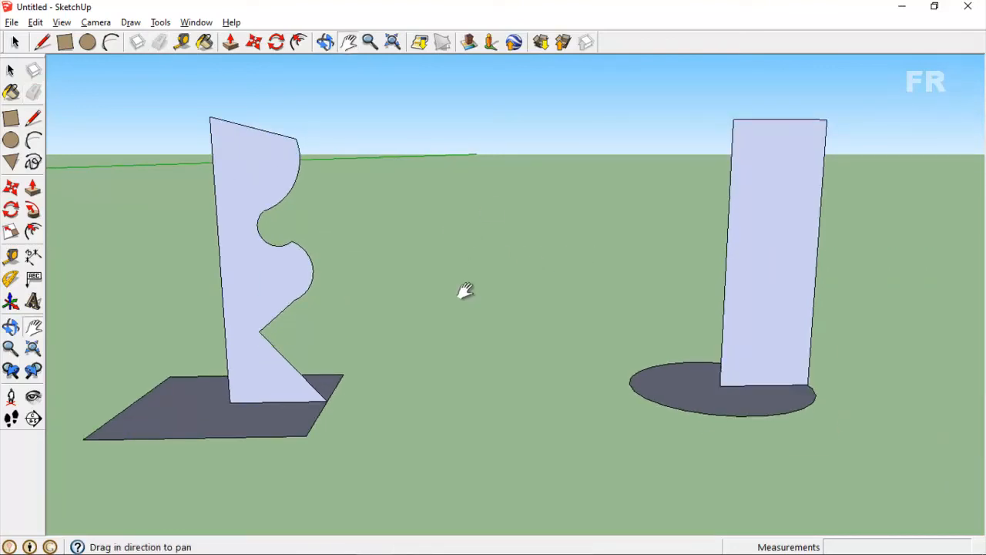
key("a")
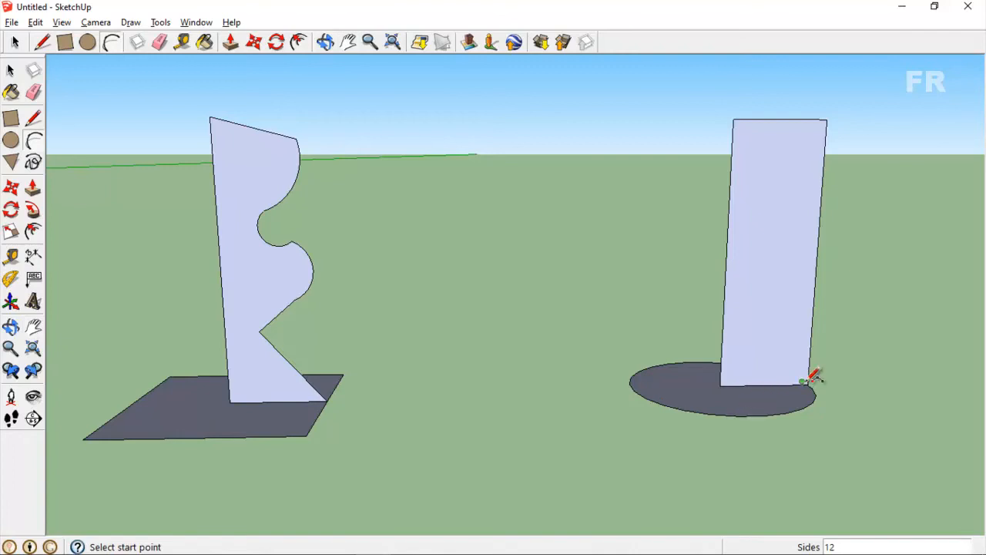
left_click(808, 383)
left_click(753, 330)
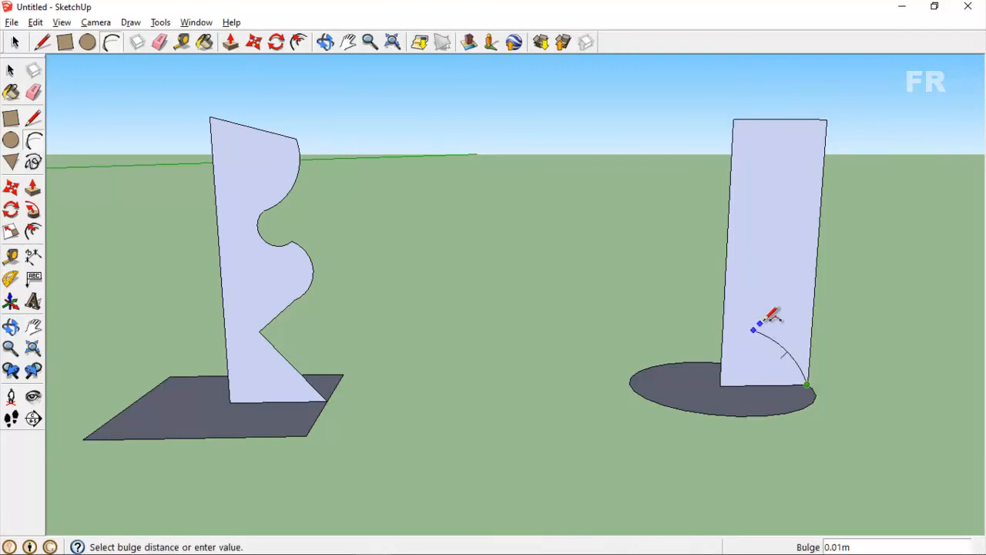
left_click(778, 312)
- Stack two small arcs above the circle profile's base arc, the lower one bulging outward and the upper one curving inward
left_click(752, 329)
left_click(757, 289)
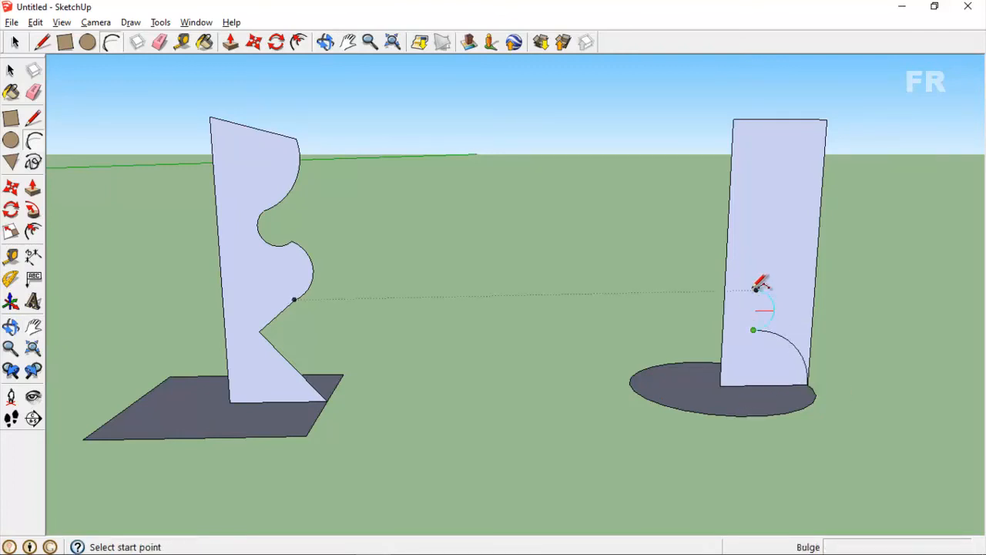
left_click(760, 286)
left_click(757, 289)
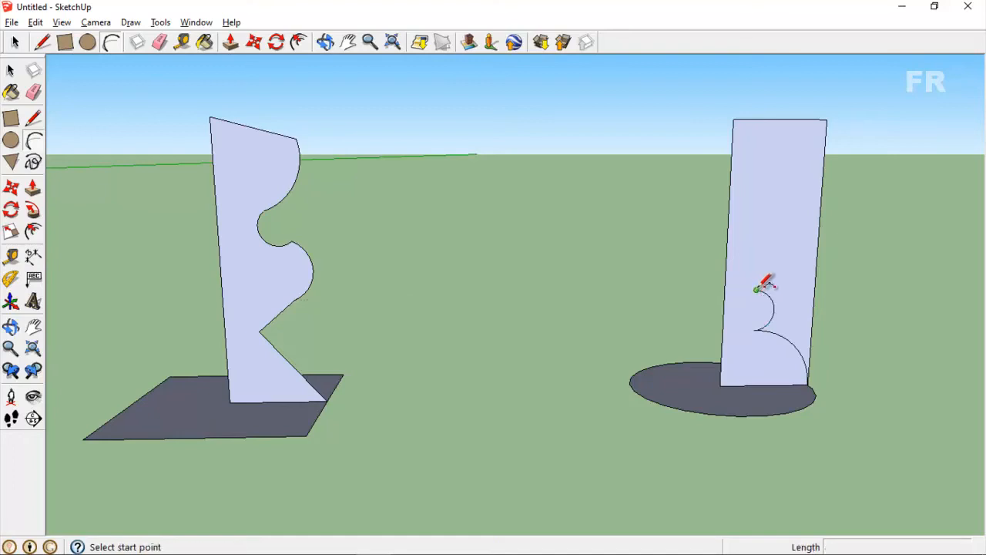
left_click(759, 244)
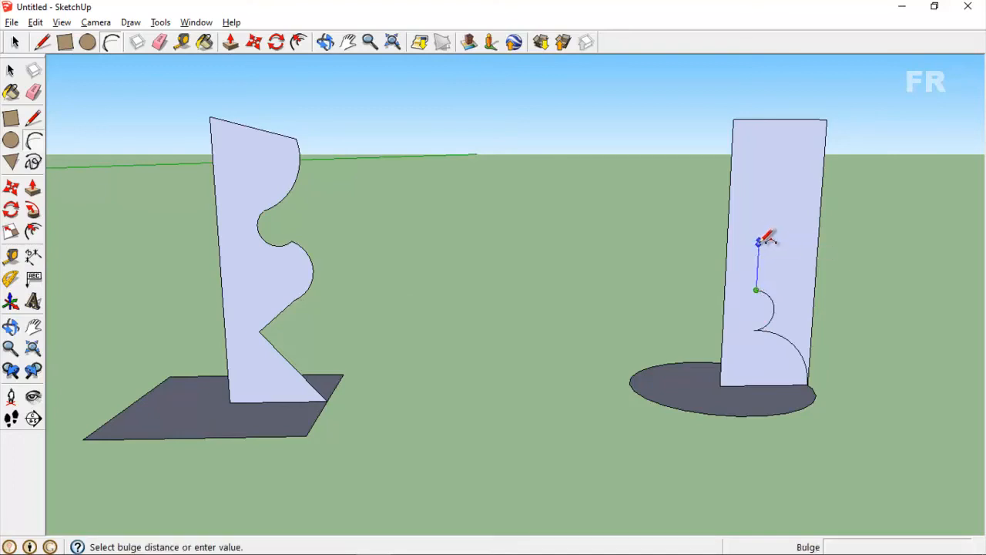
left_click(755, 247)
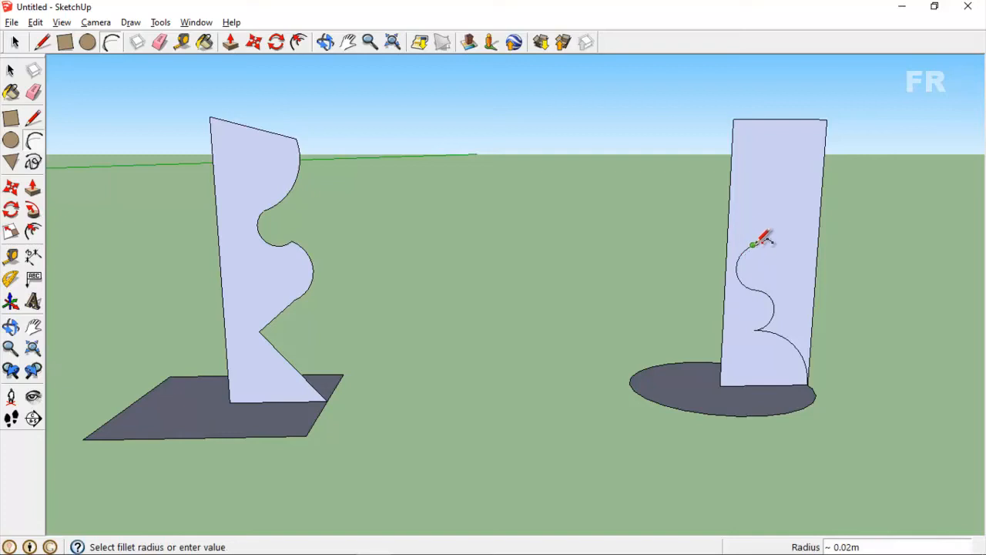
- Extend the circle's profile with a vertical line and close it to the upper inner corner with an arc bulging about 0.02 m outward
key("l")
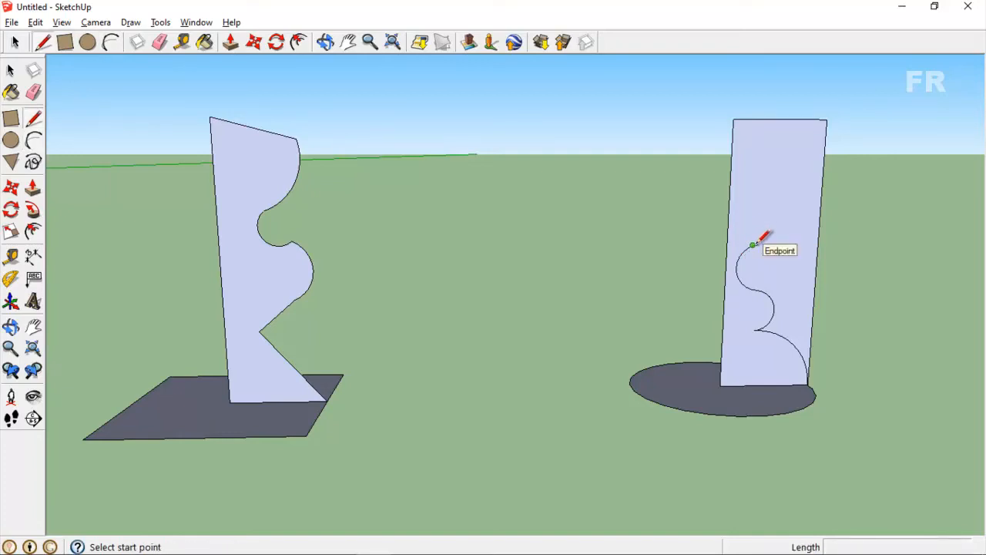
left_click(753, 245)
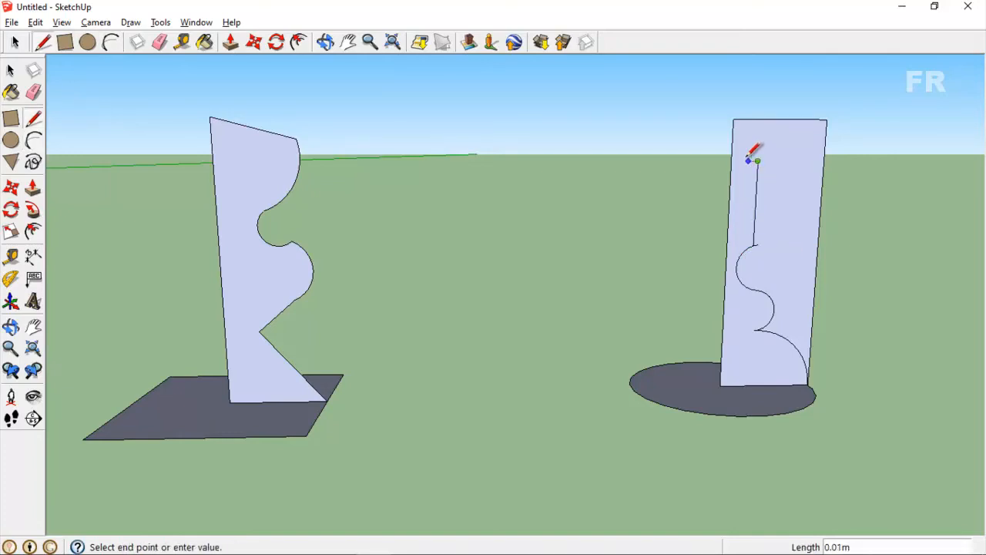
key("a")
left_click(732, 120)
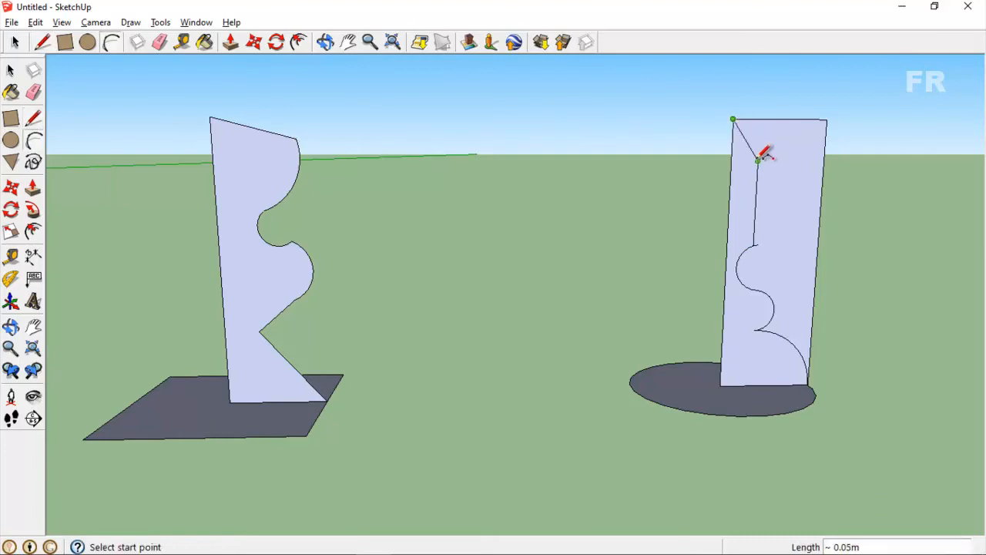
left_click(758, 160)
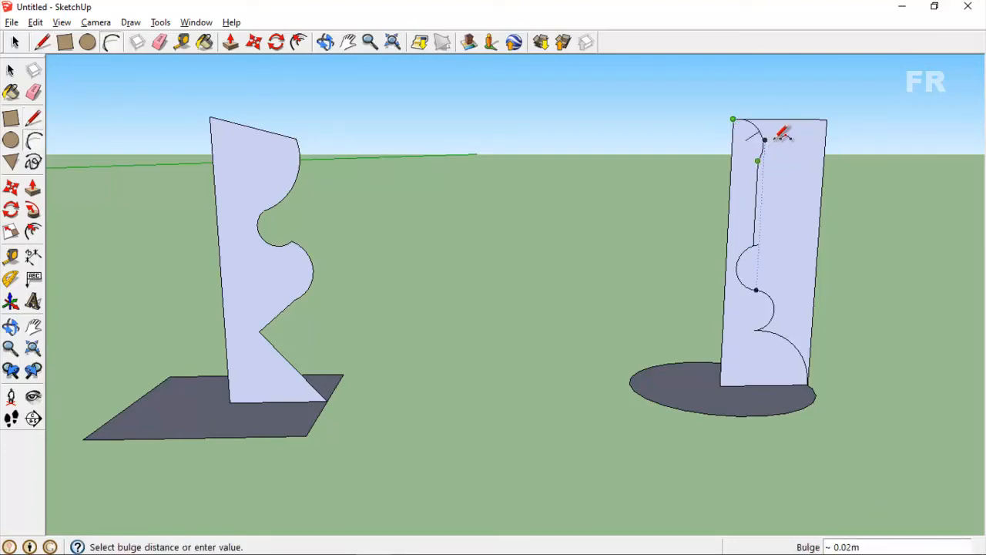
left_click(782, 136)
- Erase the short leftover stub and the surplus outer and top edges of the circle's upright face
key("e")
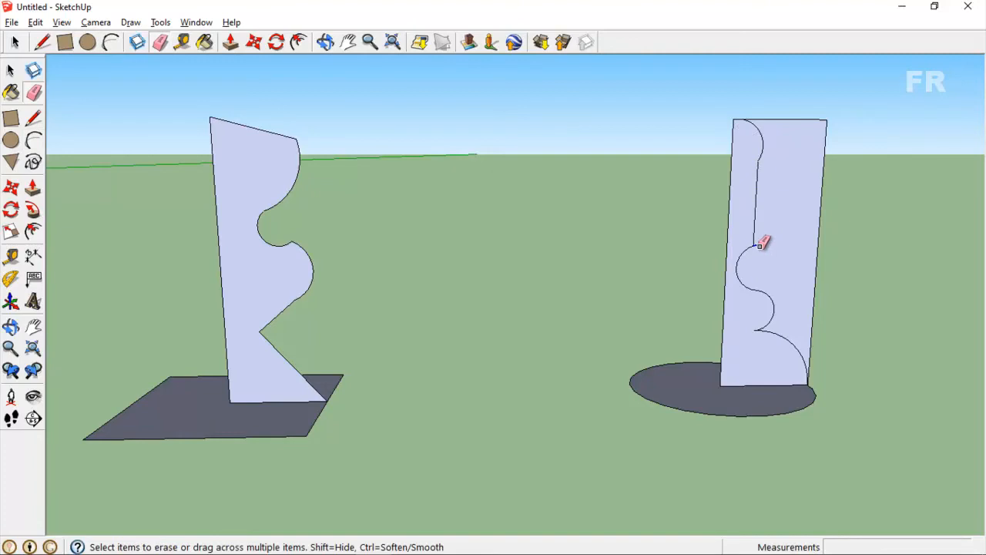
mouse_move(814, 259)
left_mouse_down()
mouse_move(829, 257)
mouse_move(820, 231)
left_mouse_up()
left_click(799, 121)
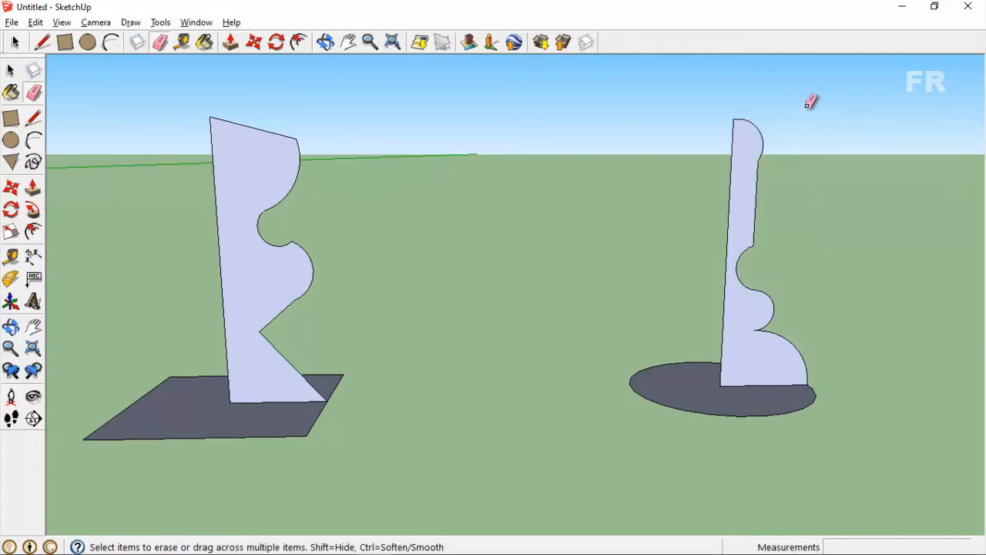
- Copy the square's profile with its edges about 0.13 m along the red axis
key("space")
double_click(278, 271)
left_click(250, 44)
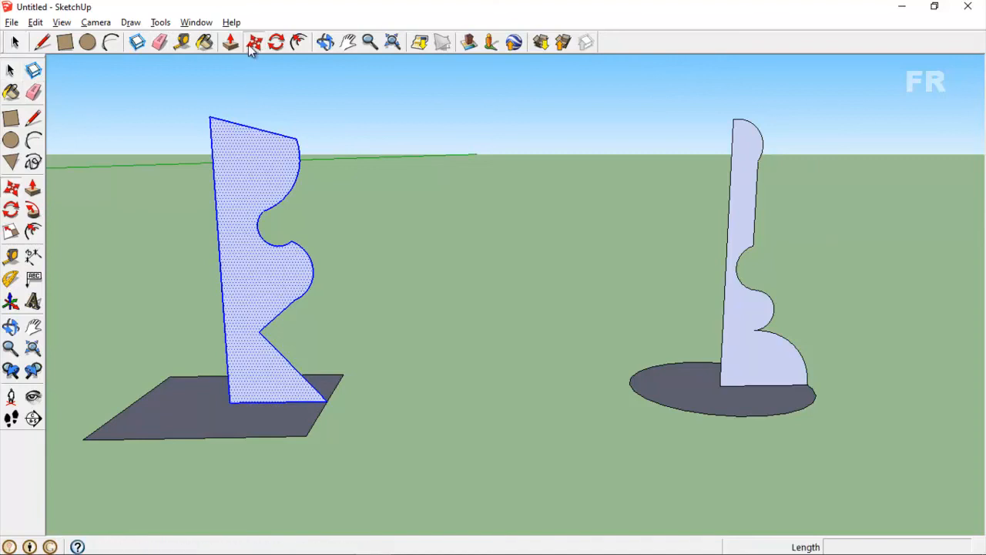
key("ctrl")
left_click(235, 401)
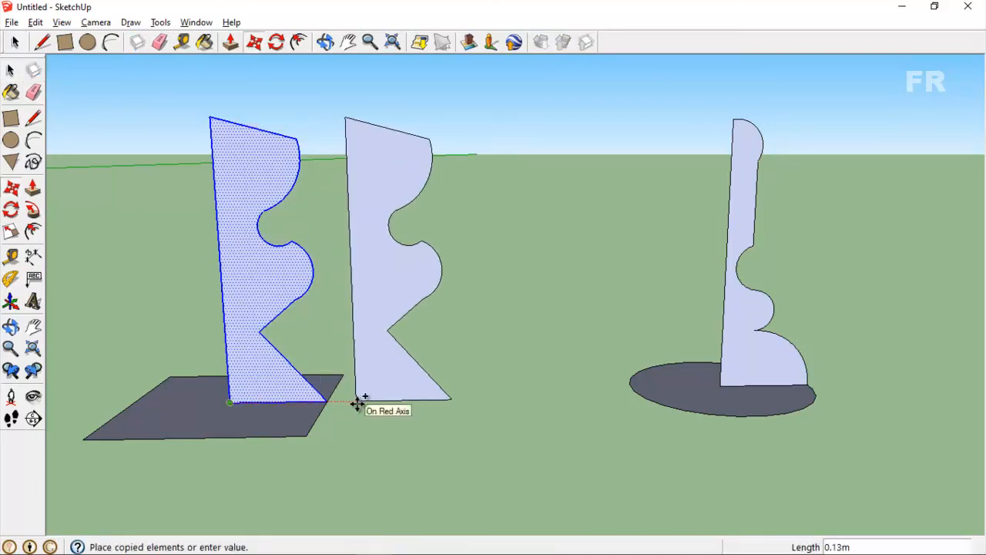
left_click(359, 400)
- Copy the circle's profile with its edges to a spot beside the circle, away from the square
key("space")
left_click(739, 374)
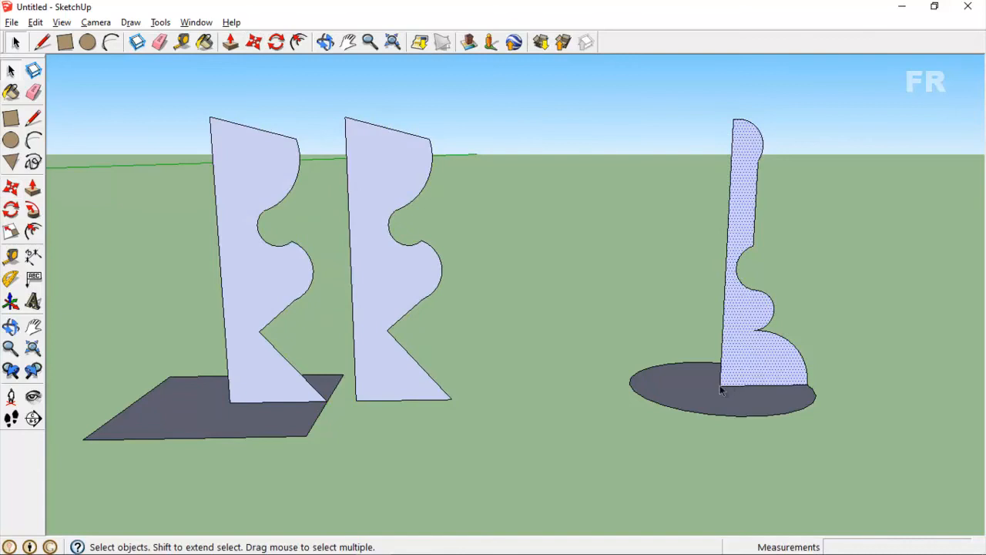
double_click(737, 380)
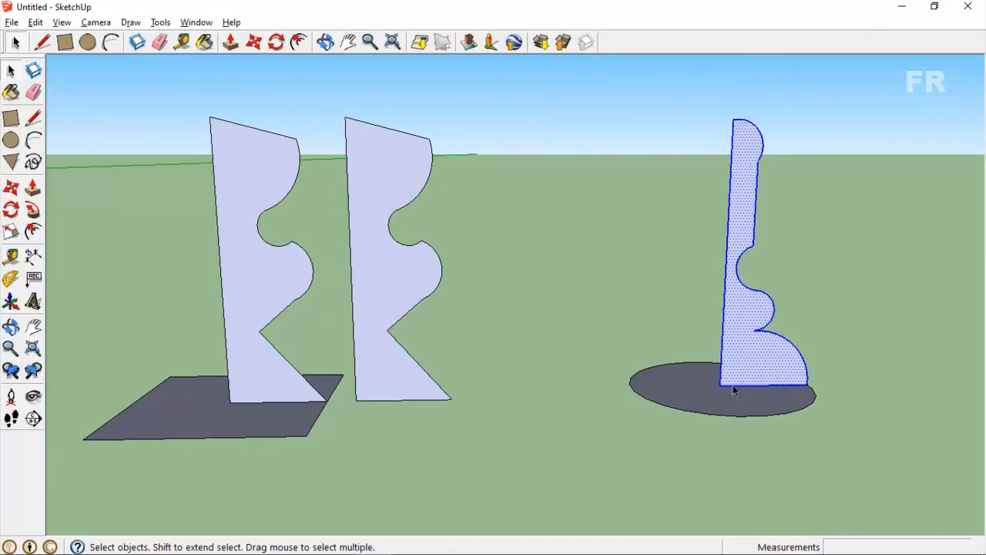
left_click(253, 43)
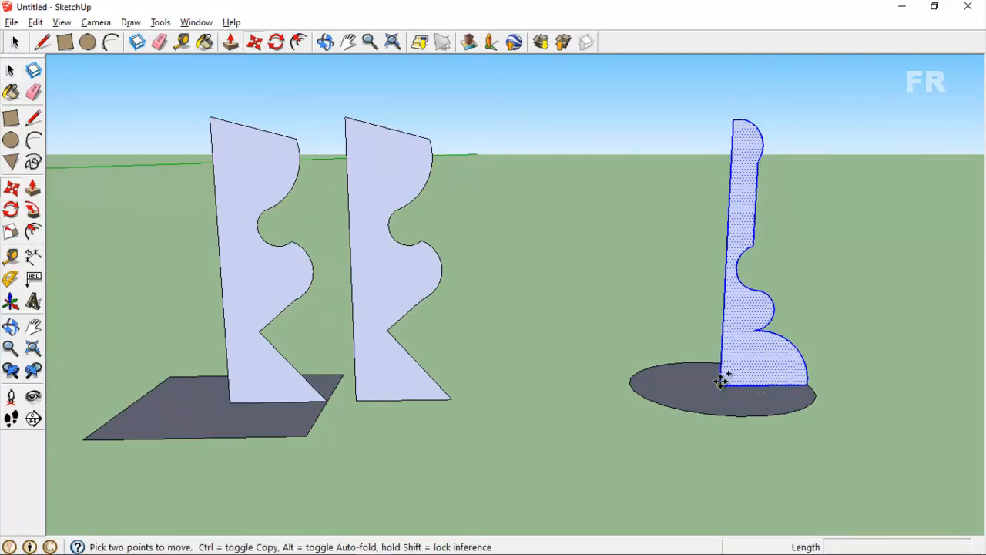
left_click(720, 380)
key("ctrl")
left_click(853, 383)
scroll(554, 357, "down", 2)
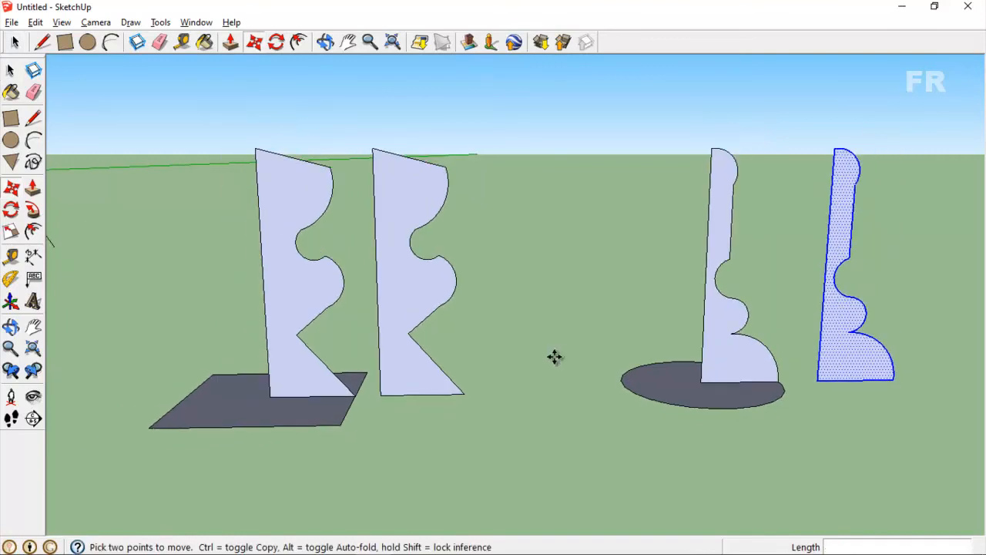
- Sweep the profile standing on the square around the square base with Follow Me
scroll(540, 366, "down", 1)
key("space")
left_click(271, 425)
scroll(240, 380, "up", 2)
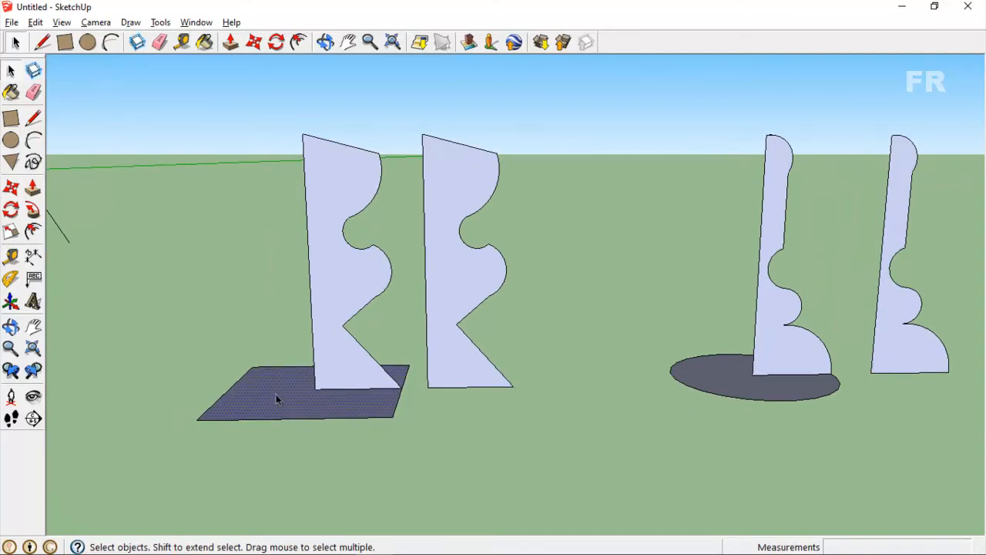
left_click(34, 210)
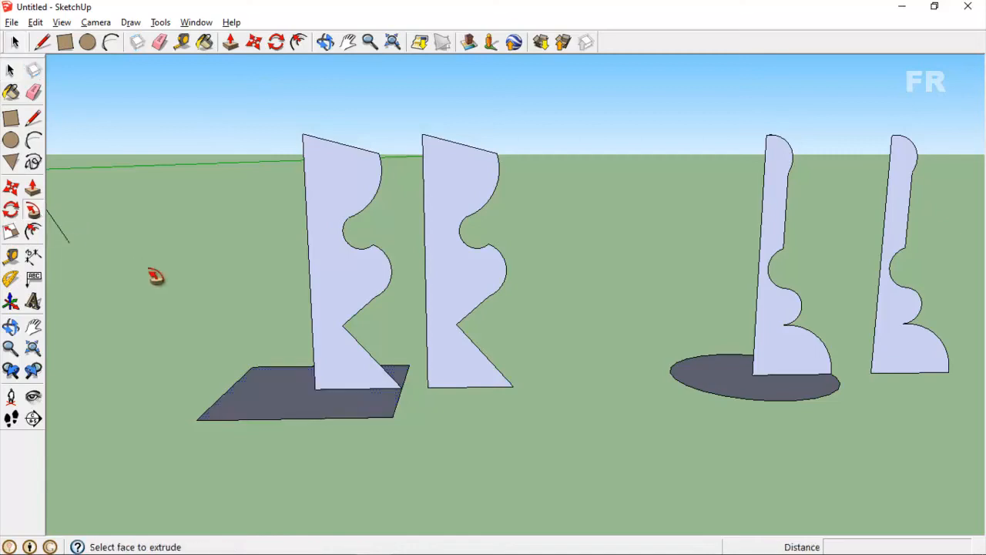
left_click(338, 261)
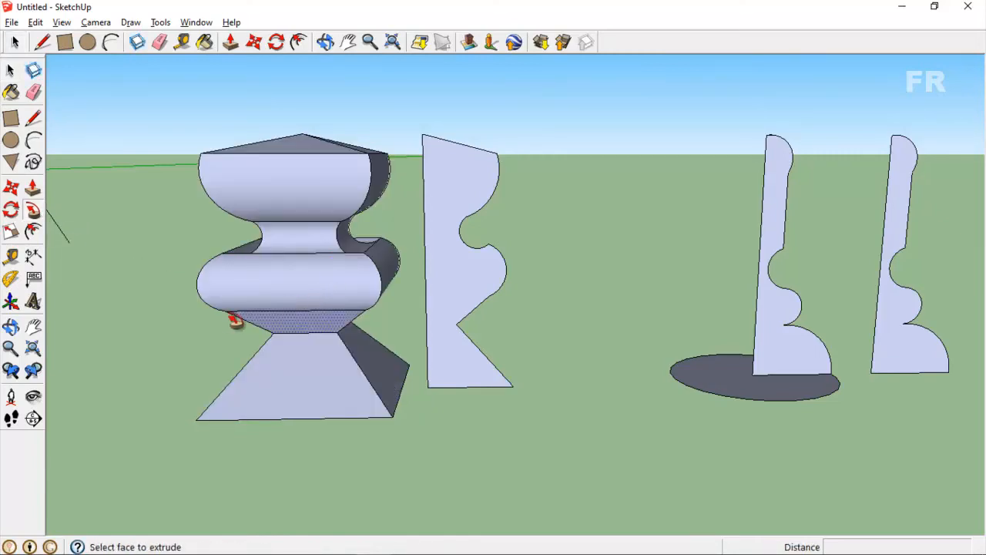
middle_click_drag(273, 321, 334, 326)
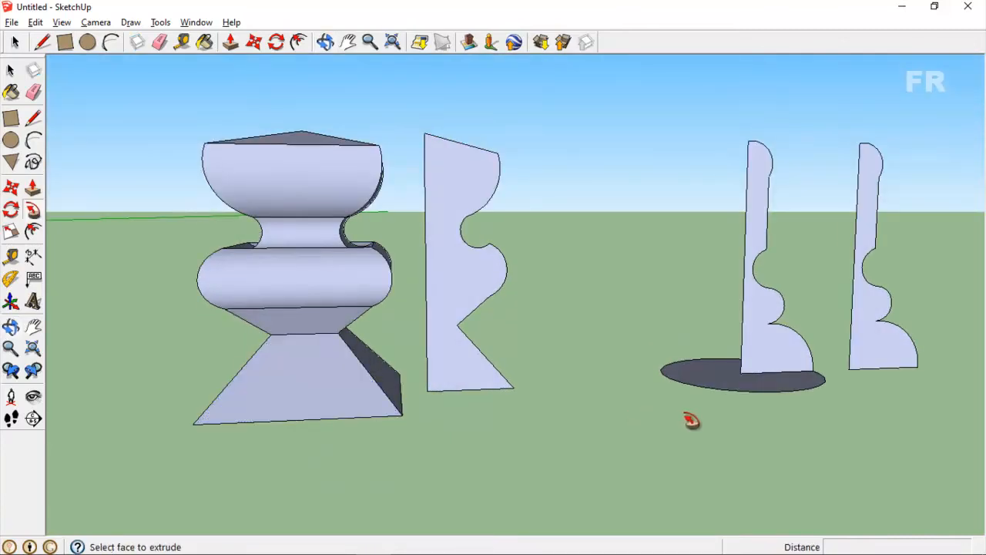
- Sweep the profile standing on the circle around the circular base with Follow Me
middle_click_drag(686, 418, 652, 471)
key("space")
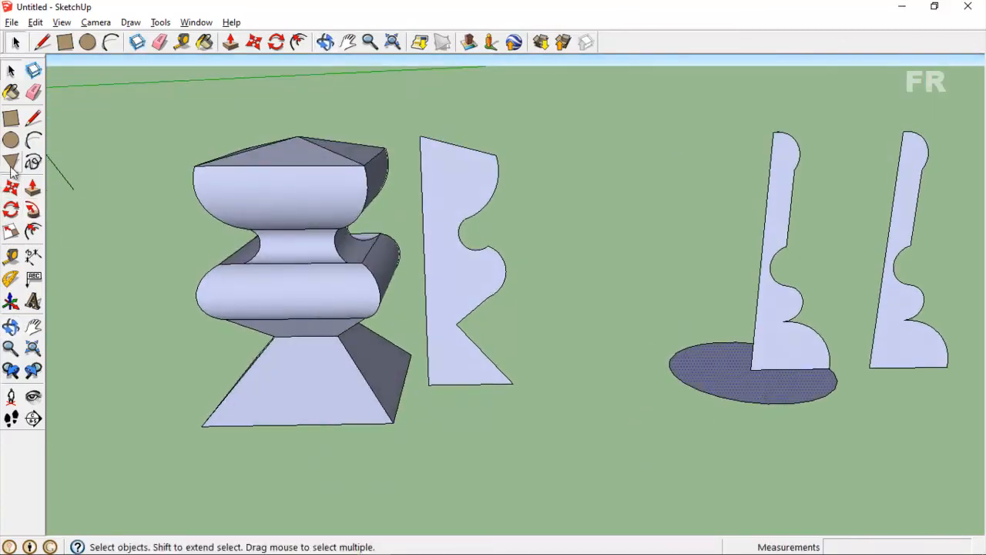
left_click(33, 212)
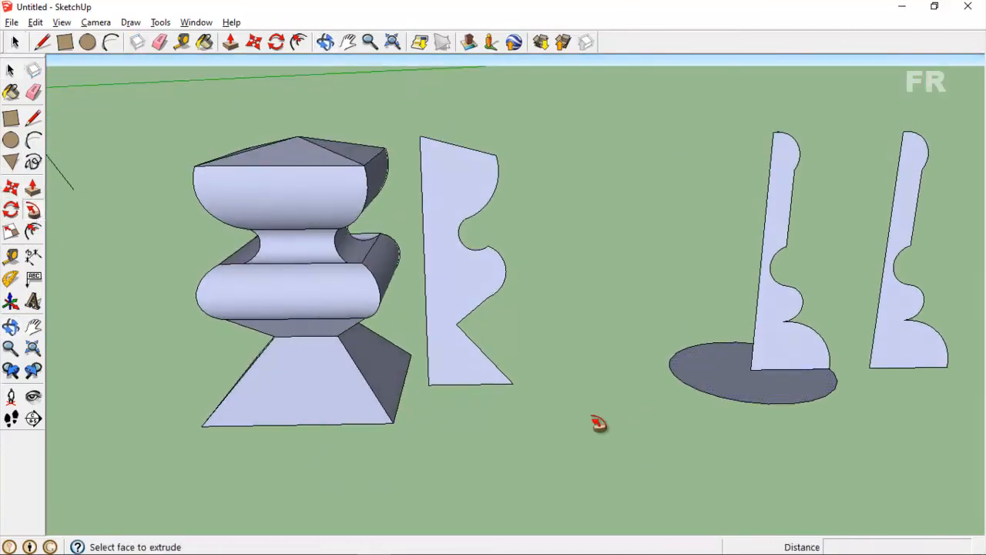
left_click(775, 359)
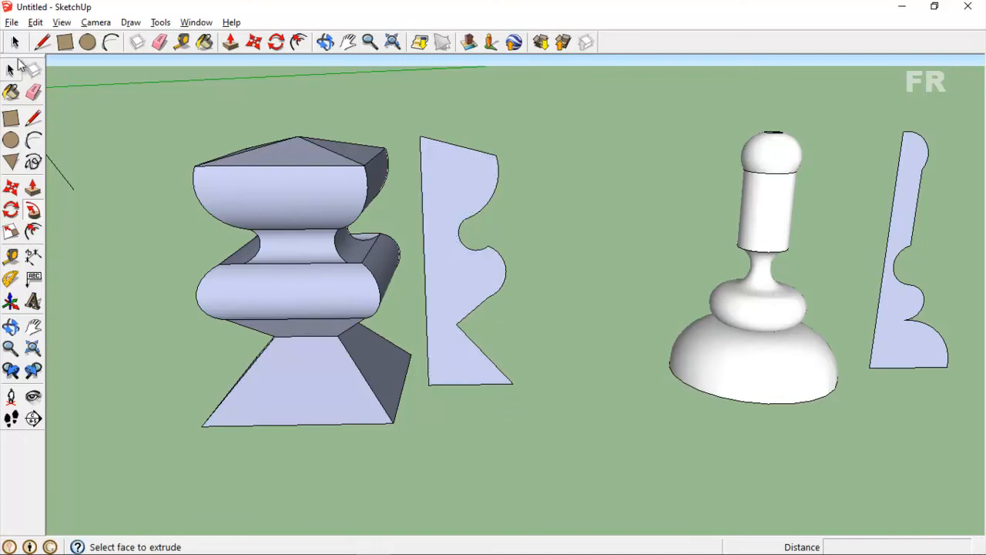
- Undo the Follow Me sweeps on the circle and on the square
left_click(21, 22)
mouse_move(31, 23)
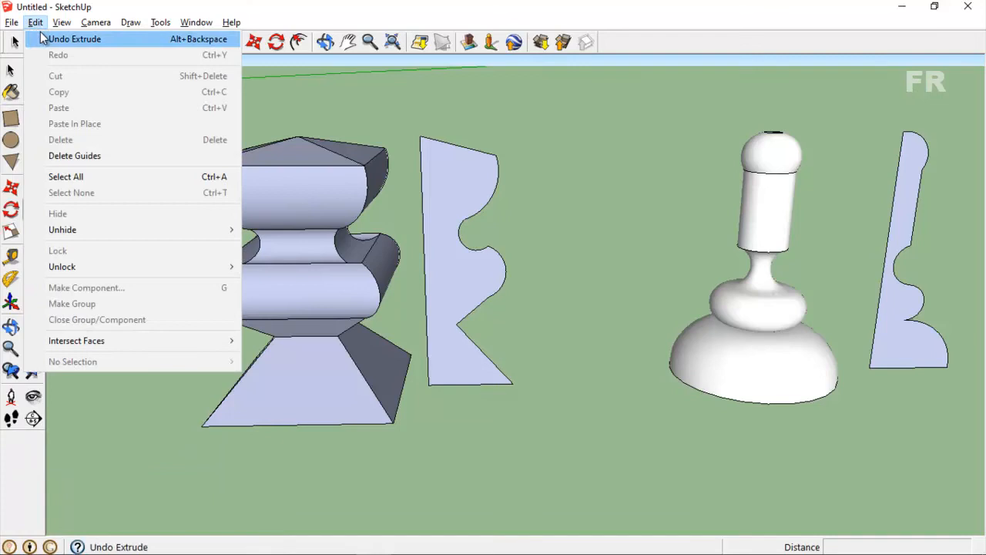
left_click(41, 38)
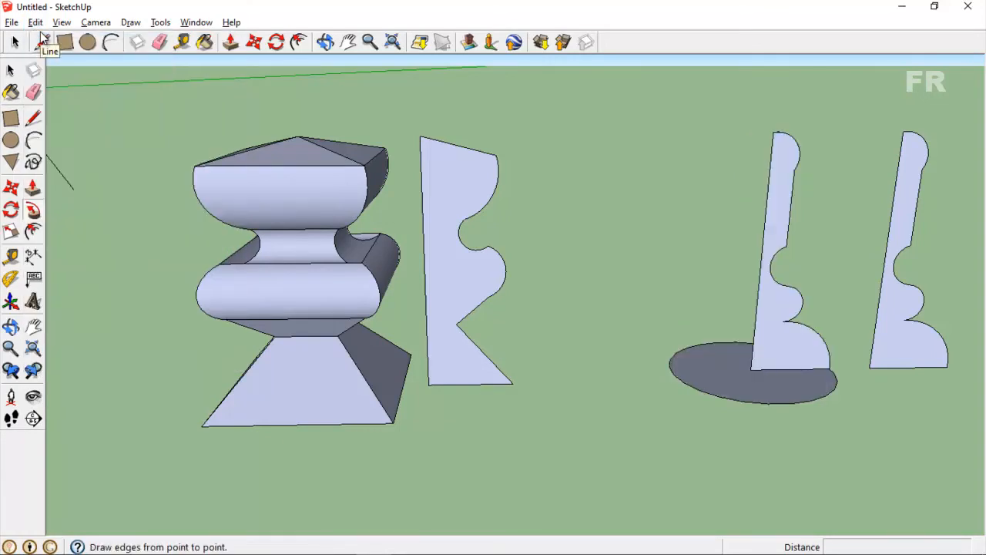
key("ctrl+z")
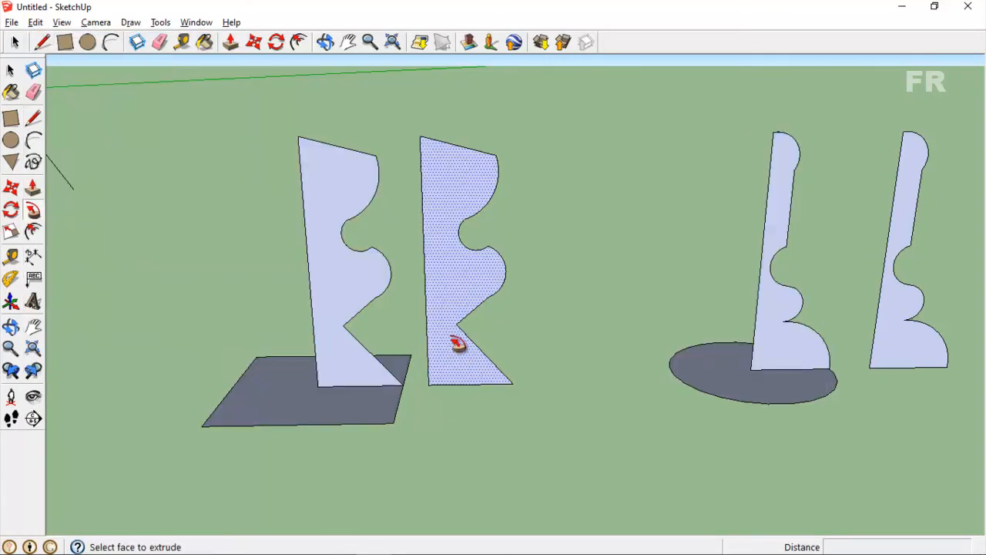
- Sweep the profile copy beside the square around the square base with Follow Me
left_click(369, 403)
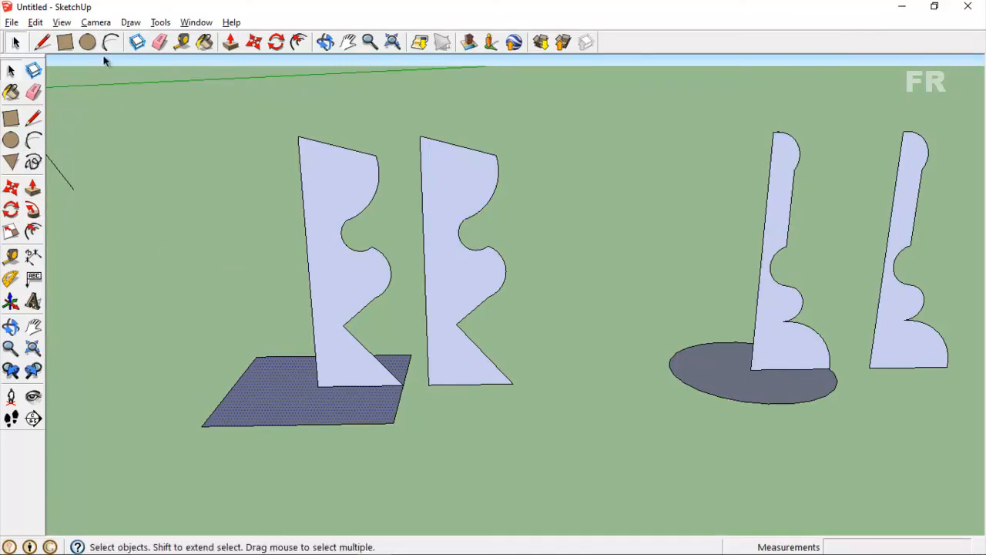
left_click(33, 230)
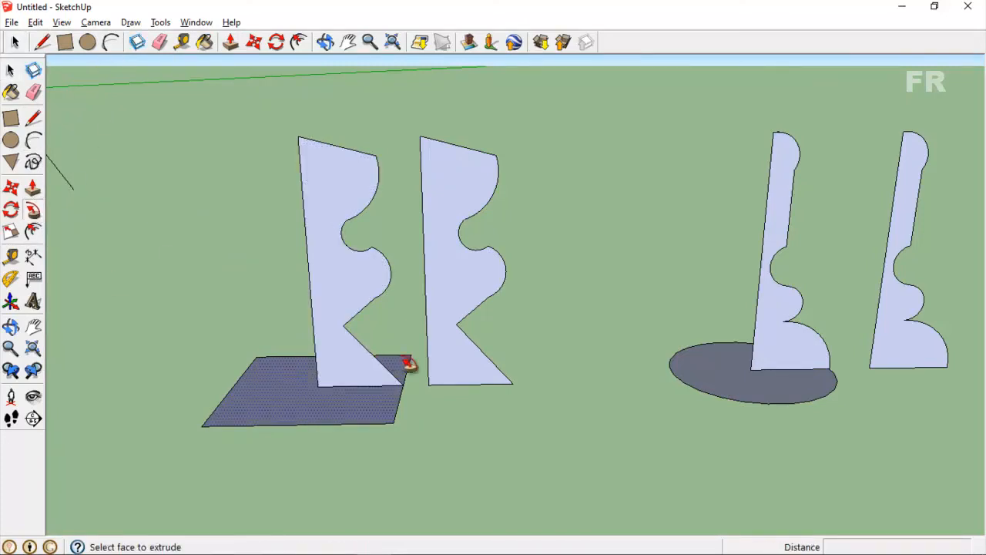
left_click(436, 369)
middle_click_drag(436, 369, 463, 508)
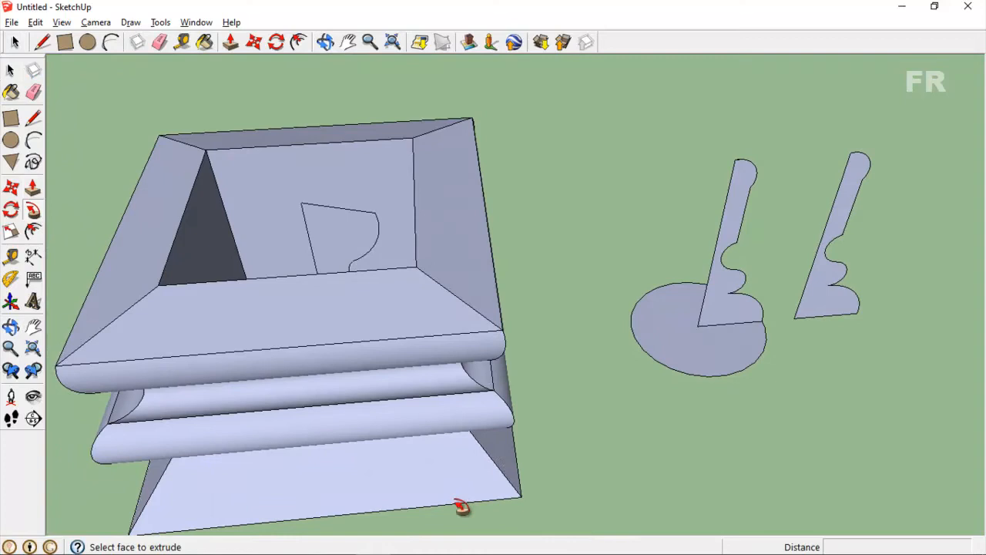
- Sweep the profile copy beside the circle around the circular base with Follow Me
key("space")
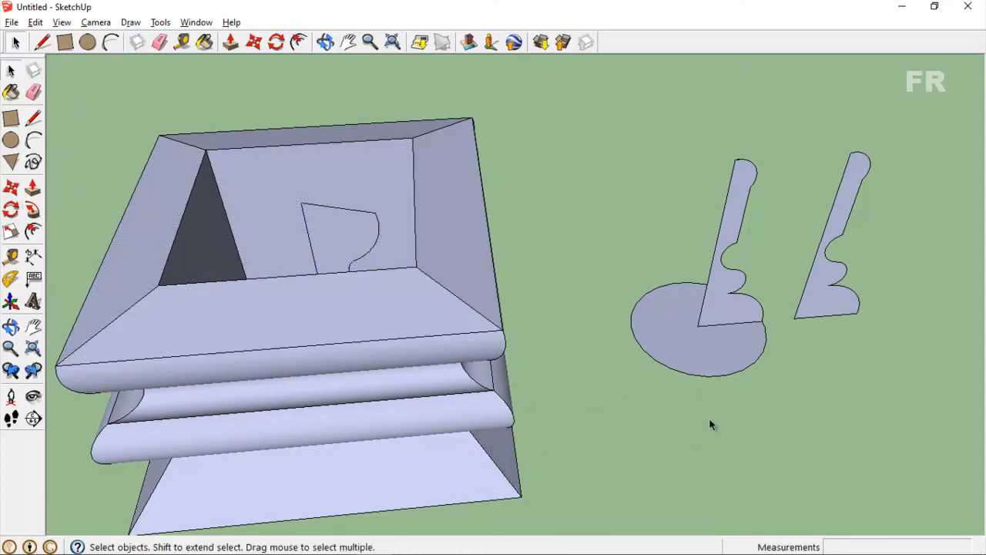
left_click(737, 368)
left_click(31, 211)
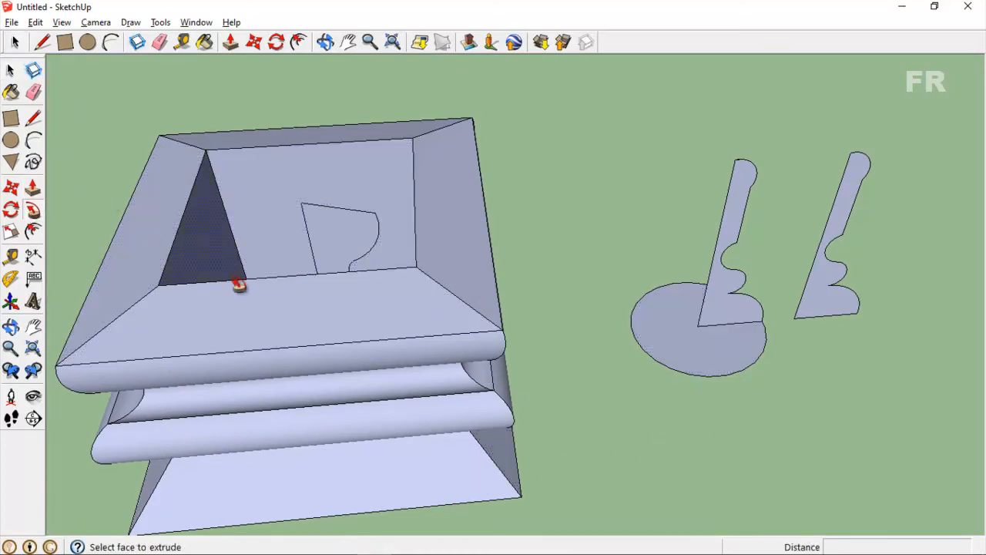
left_click(821, 311)
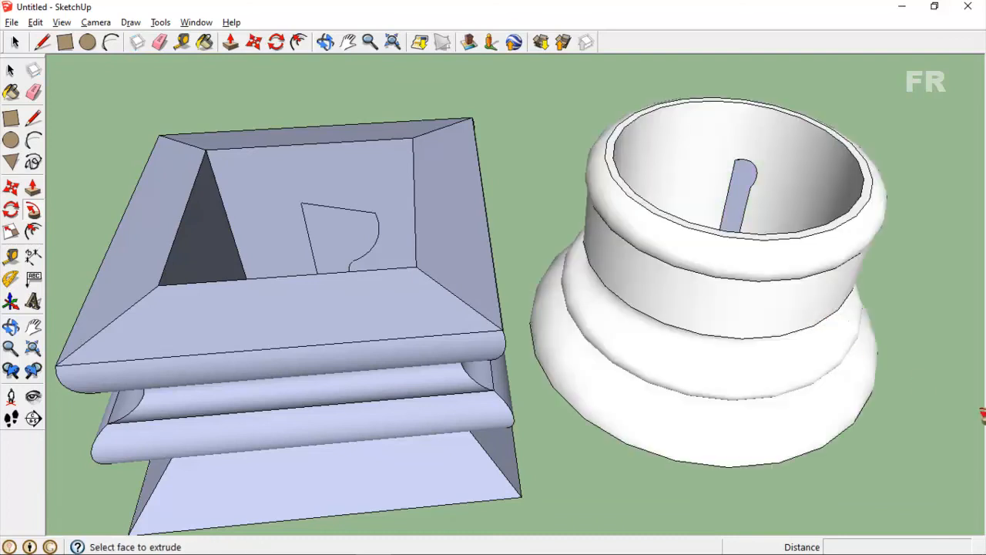
- Sweep the profile standing on the circle around its base, inside the hollow round solid, with Follow Me
middle_click_drag(941, 398, 786, 411)
key("space")
left_click(730, 335)
left_click(37, 216)
left_click(721, 314)
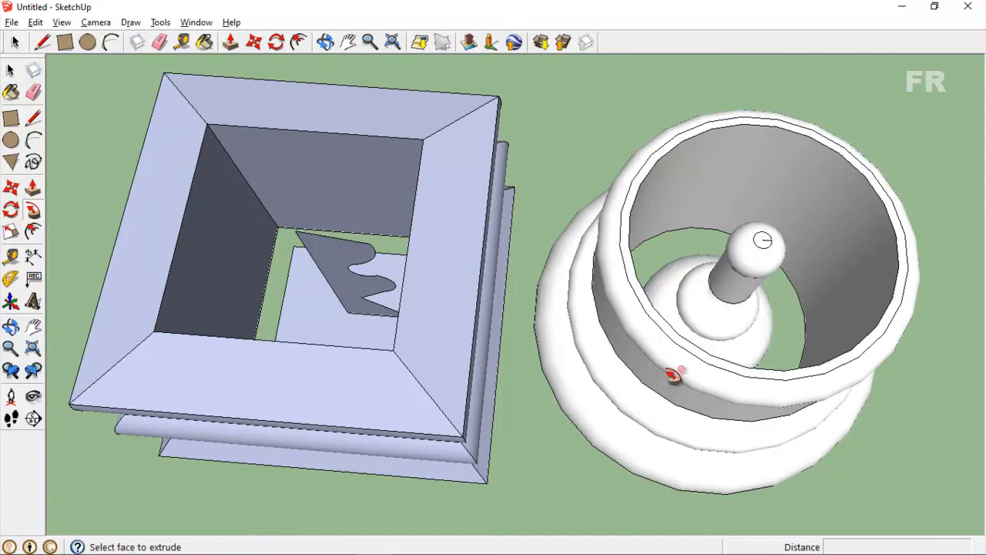
- Undo the Follow Me sweeps on both bases and the two profile copies beside them
key("ctrl+z")
key("ctrl+z")
key("ctrl+z")
key("ctrl+z")
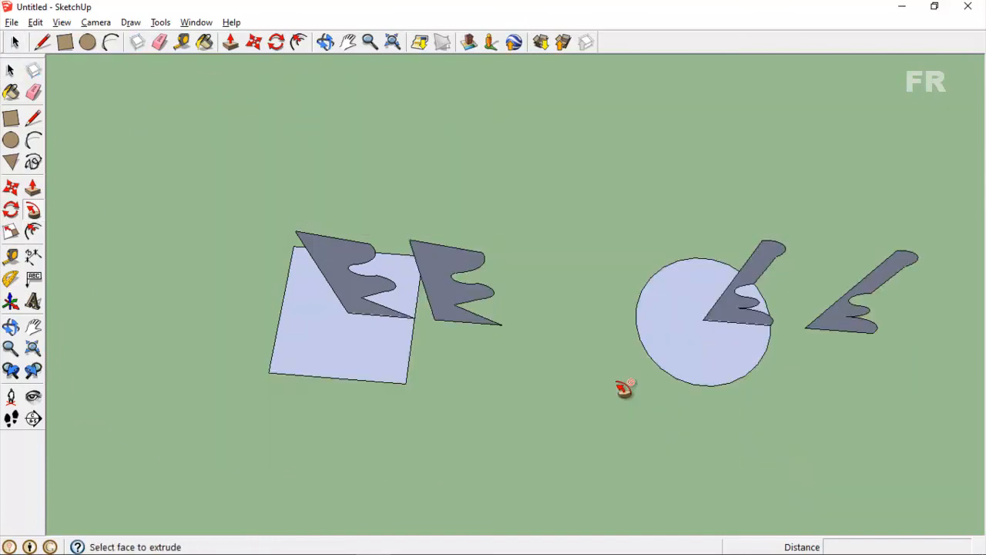
middle_click_drag(385, 304, 477, 286)
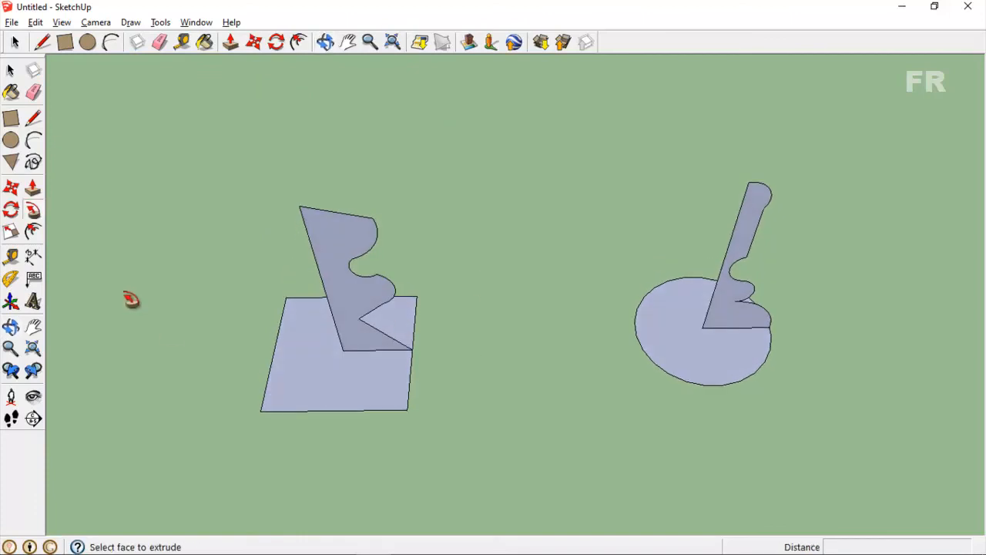
- Sweep the profile standing on the square around the square base with Follow Me
key("space")
left_click(322, 377)
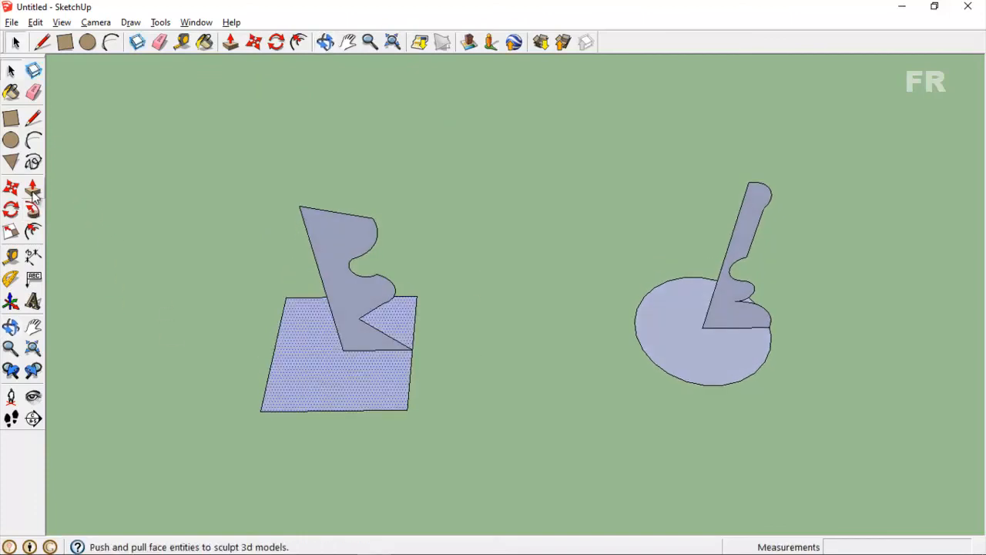
left_click(32, 210)
left_click(416, 316)
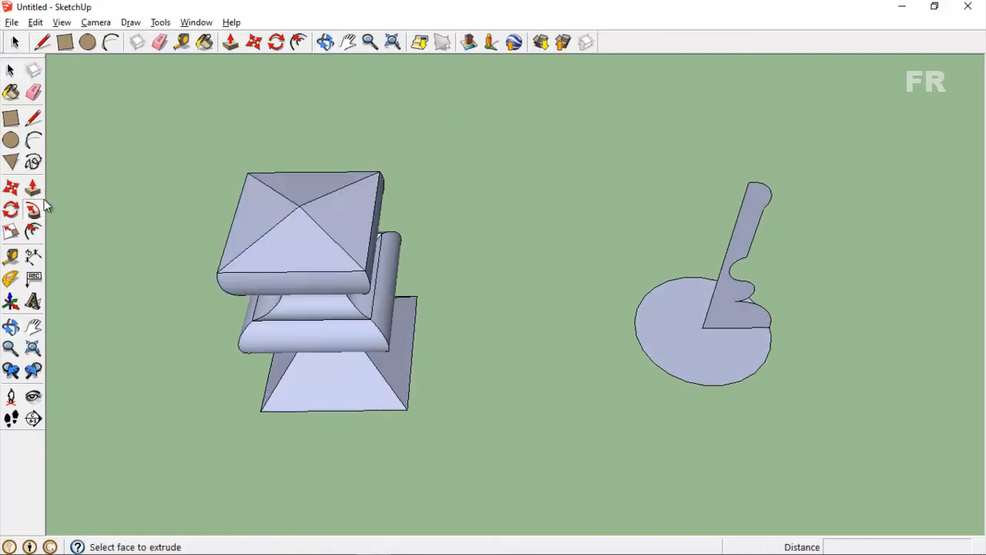
- Sweep the profile standing on the circle around the circular base with Follow Me
key("space")
left_click(704, 354)
left_click(32, 210)
left_click(748, 323)
middle_click_drag(752, 383, 752, 208)
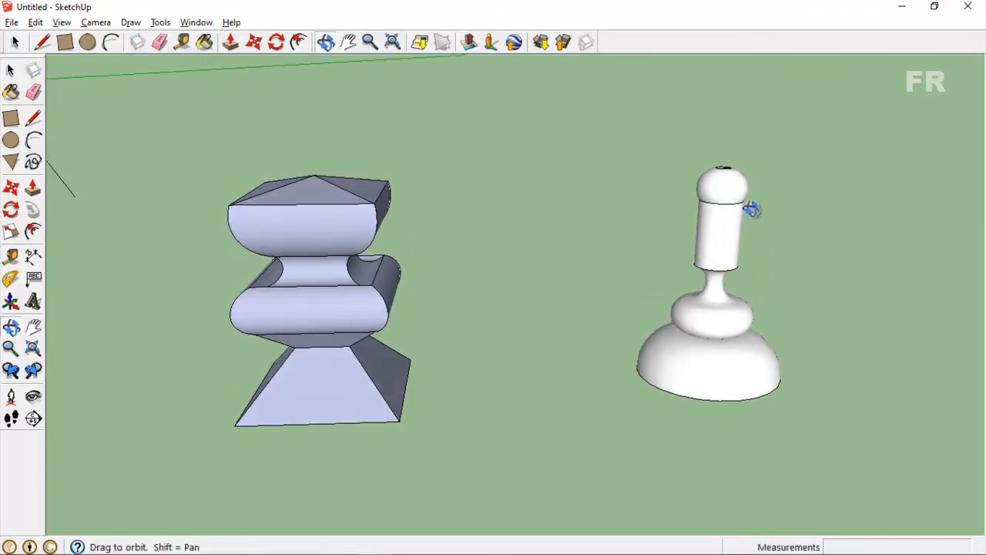
middle_click_drag(752, 302, 689, 315)
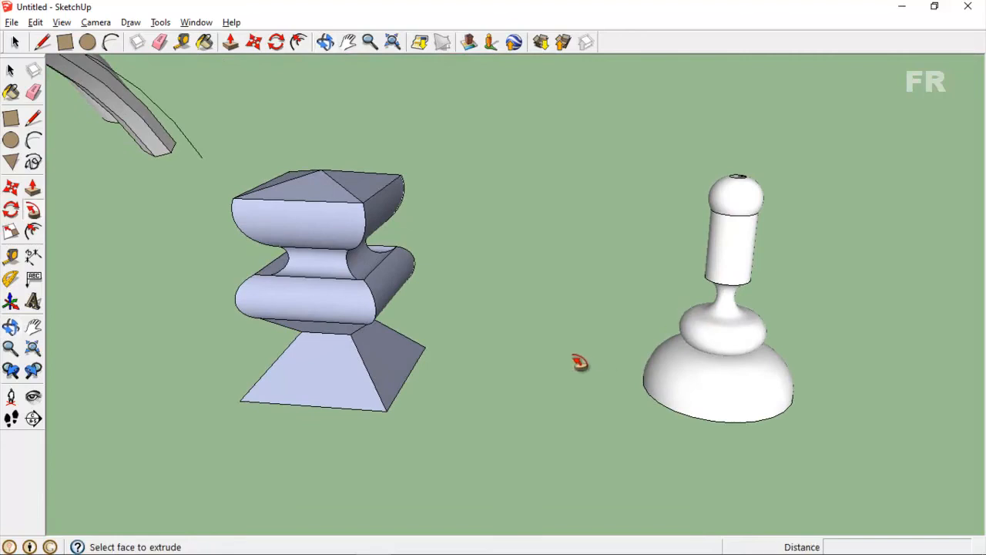
key("space")
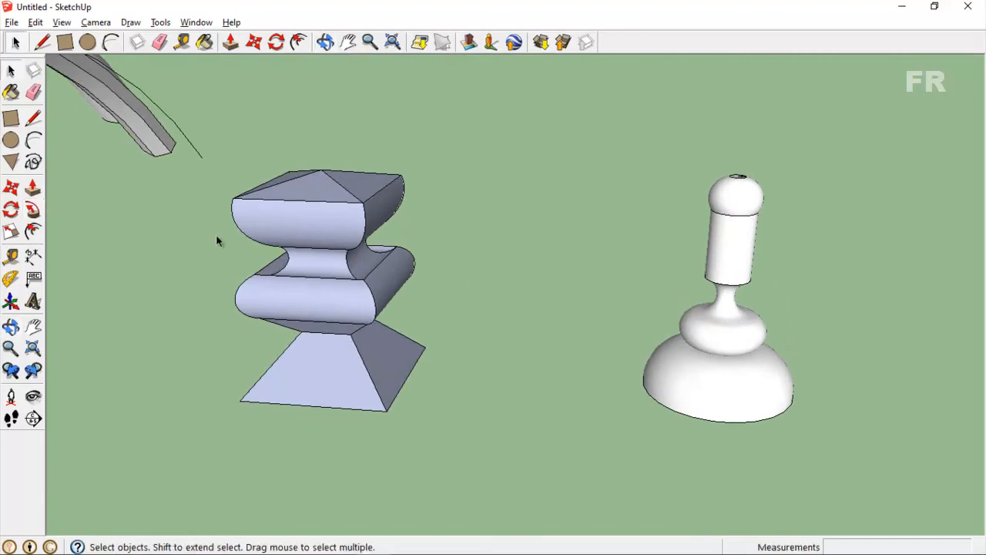
- Draw a circle with a radius of about 0.14 m on the ground beside the swept round solid
scroll(217, 241, "down", 2)
left_click(348, 43)
left_click_drag(655, 341, 518, 356)
left_click(87, 43)
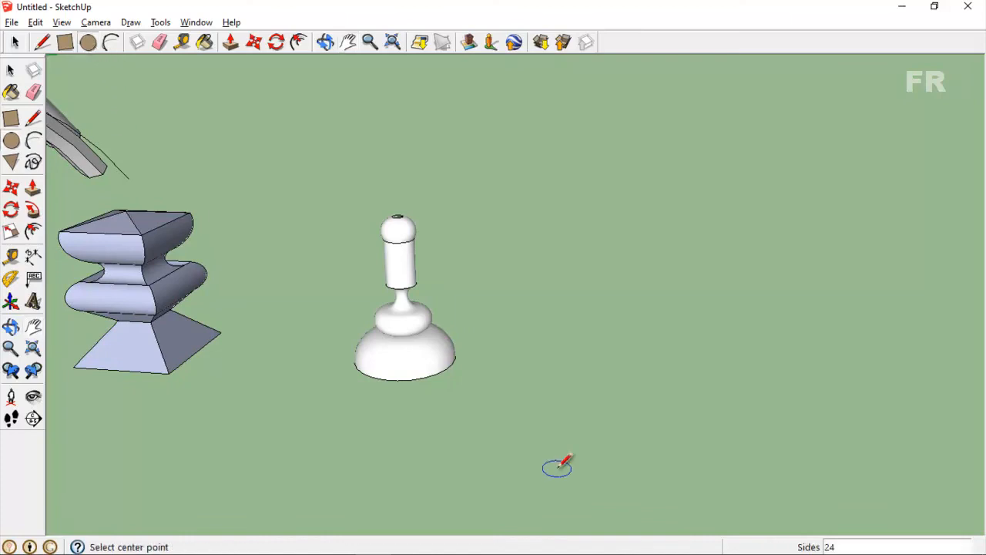
left_click(539, 373)
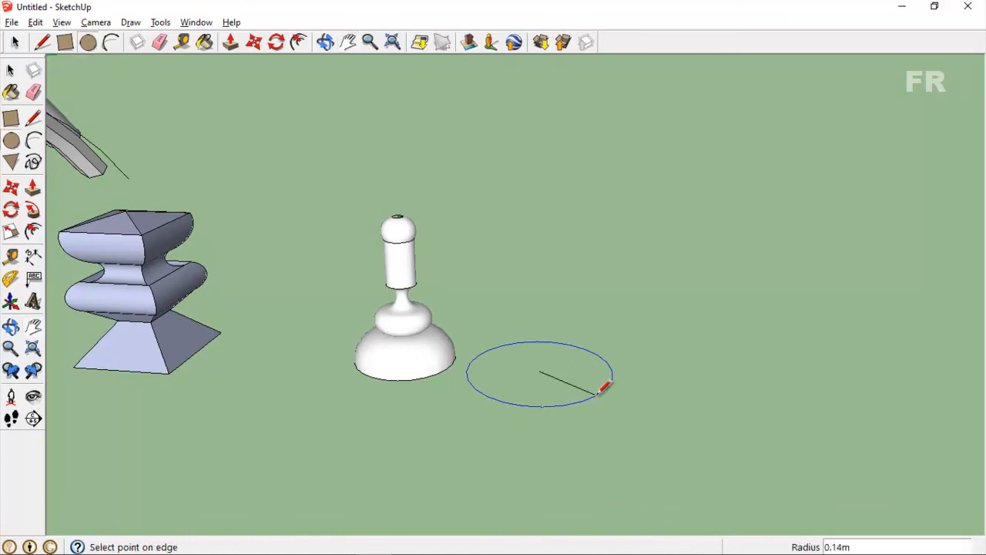
left_click(594, 393)
- Draw a vertical line up from the new circle's centre and a horizontal line about 0.13 m long outward from its upper end
middle_click_drag(520, 444, 620, 431)
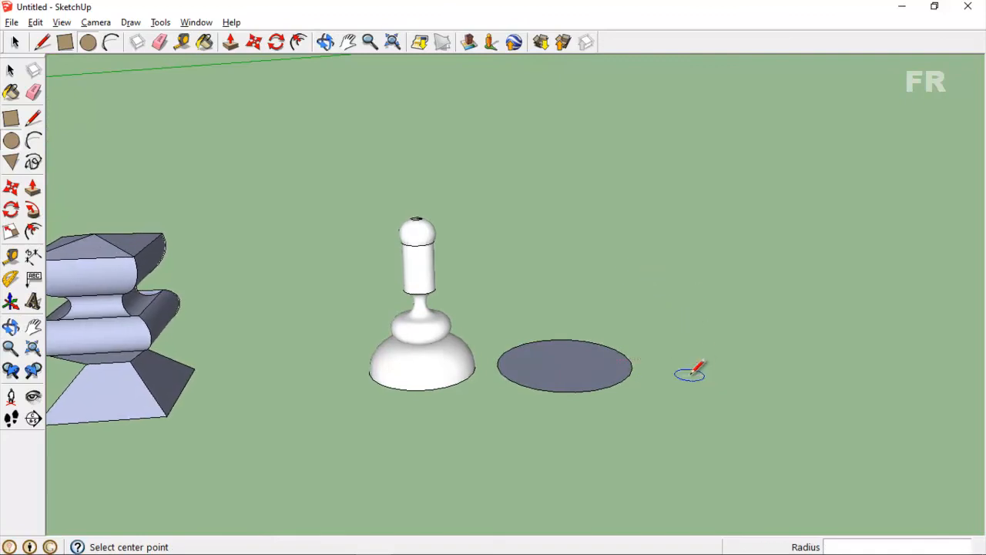
key("h")
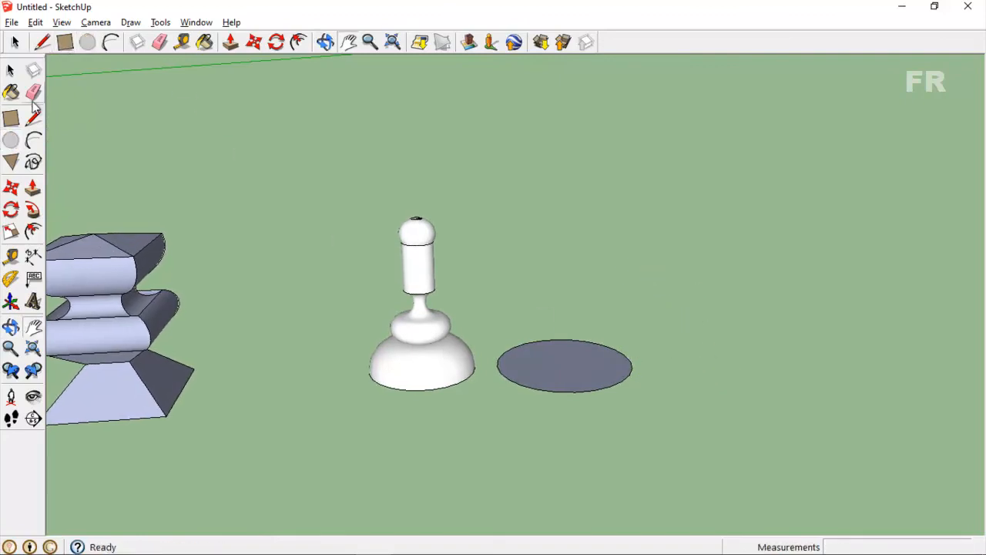
left_click(43, 42)
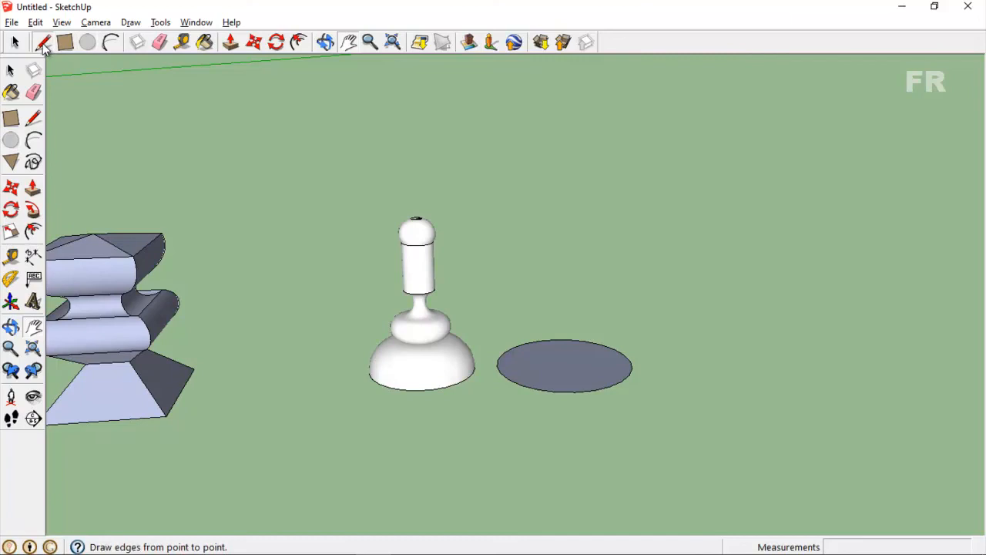
left_click(564, 363)
left_click(567, 268)
left_click(632, 268)
key("Escape")
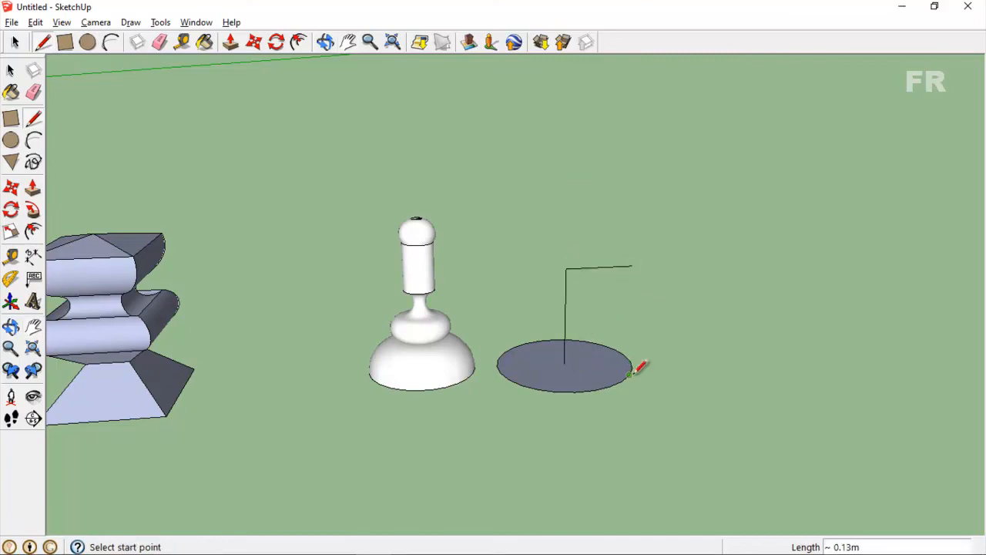
- Draw a 0.13 m line from the circle's centre to its edge and a vertical line up just past the upper horizontal line
left_click(565, 362)
scroll(638, 351, "up", 3)
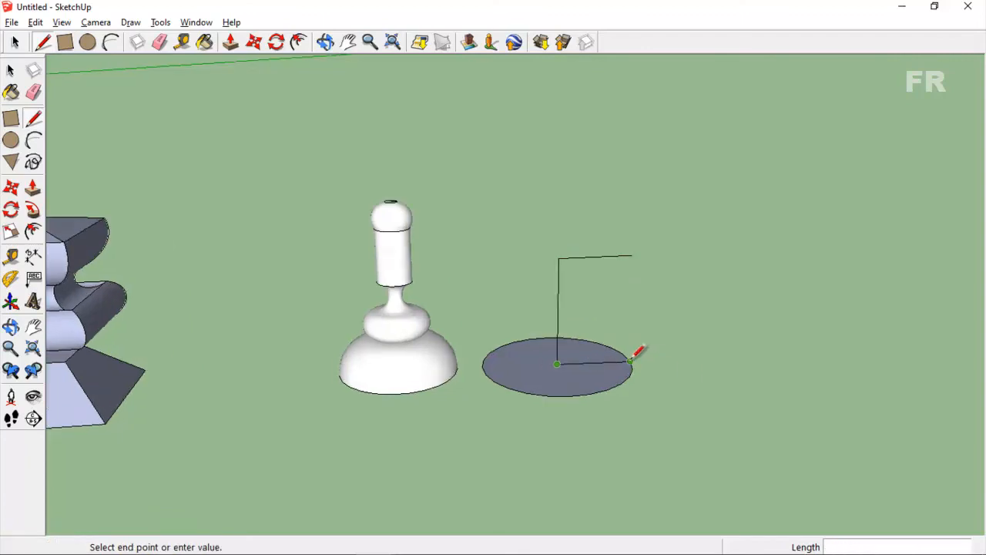
scroll(637, 348, "up", 3)
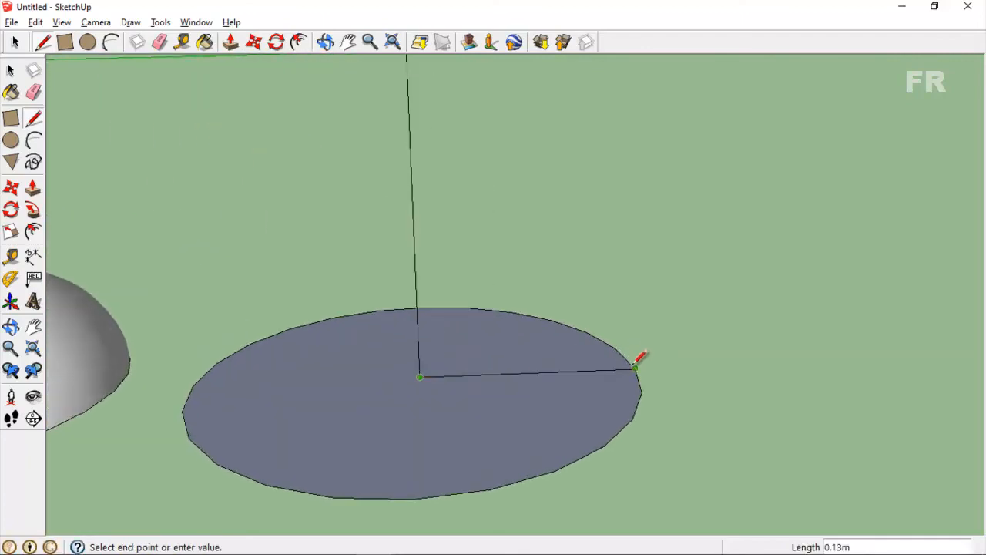
left_click(633, 367)
scroll(634, 359, "down", 2)
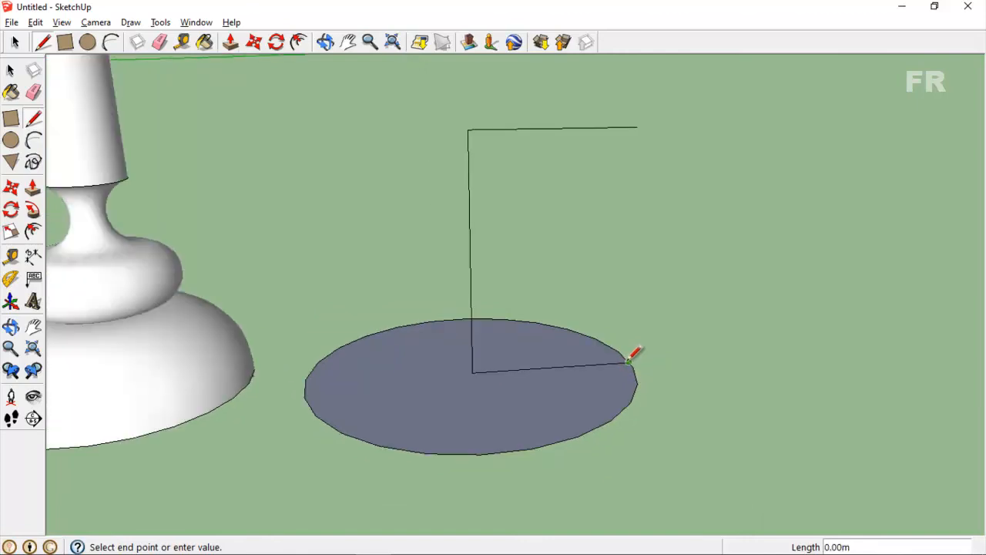
left_click(640, 113)
key("space")
- Close the upright rectangle into a face with a short line at its outer upper corner and erase the overhanging stubs
scroll(669, 115, "up", 4)
middle_click_drag(664, 131, 669, 138)
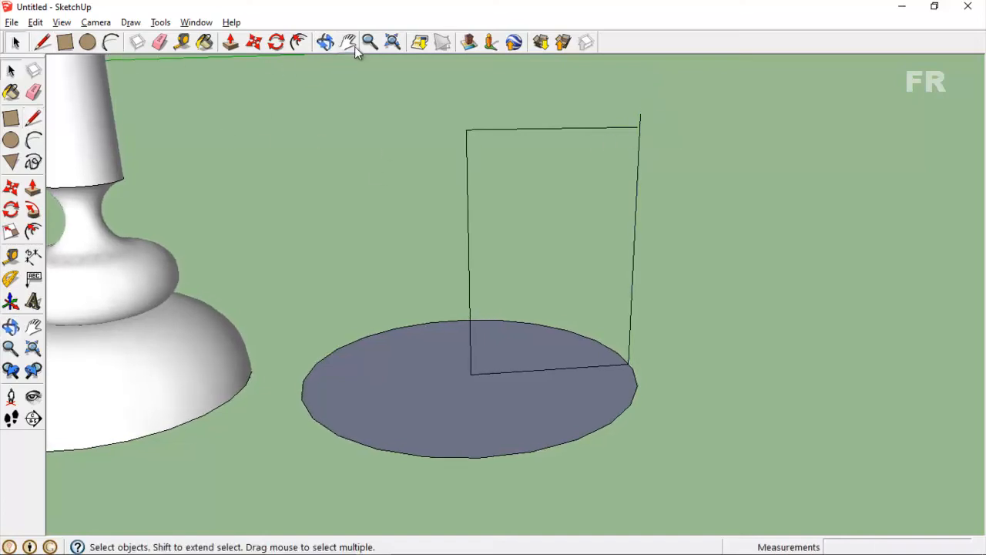
left_click(349, 42)
left_click_drag(601, 207, 480, 248)
left_click(42, 42)
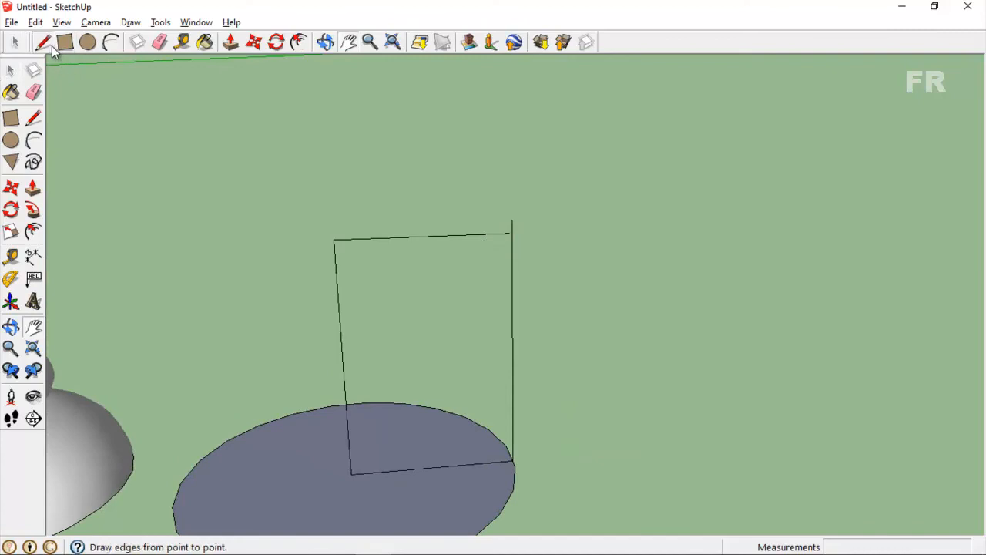
left_click(512, 229)
left_click(536, 230)
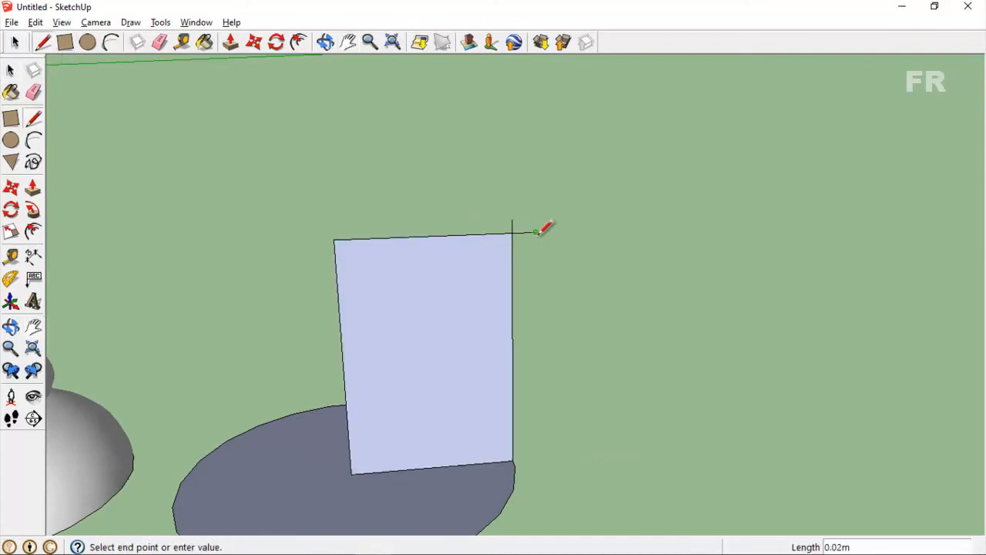
key("e")
left_click_drag(525, 224, 513, 216)
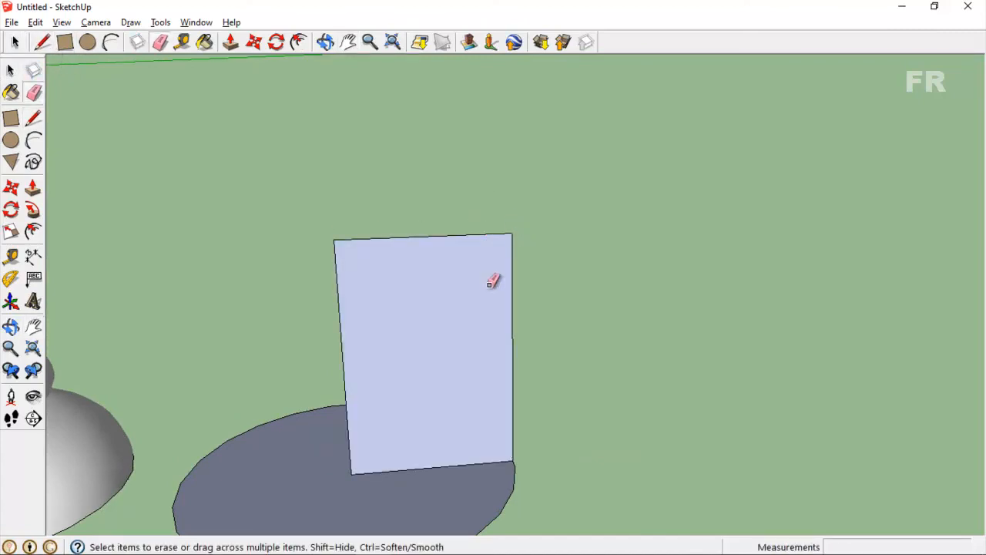
- Draw two connected arcs on the upright rectangle, curving outward from its lower edge with a 0.02 m bulge and back in just below its upper edge
left_click(110, 42)
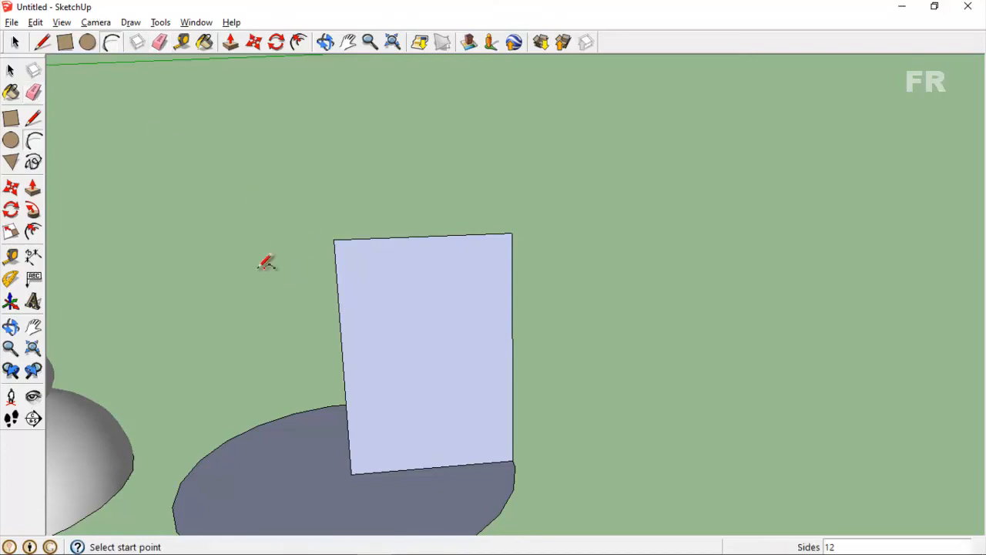
left_click(381, 472)
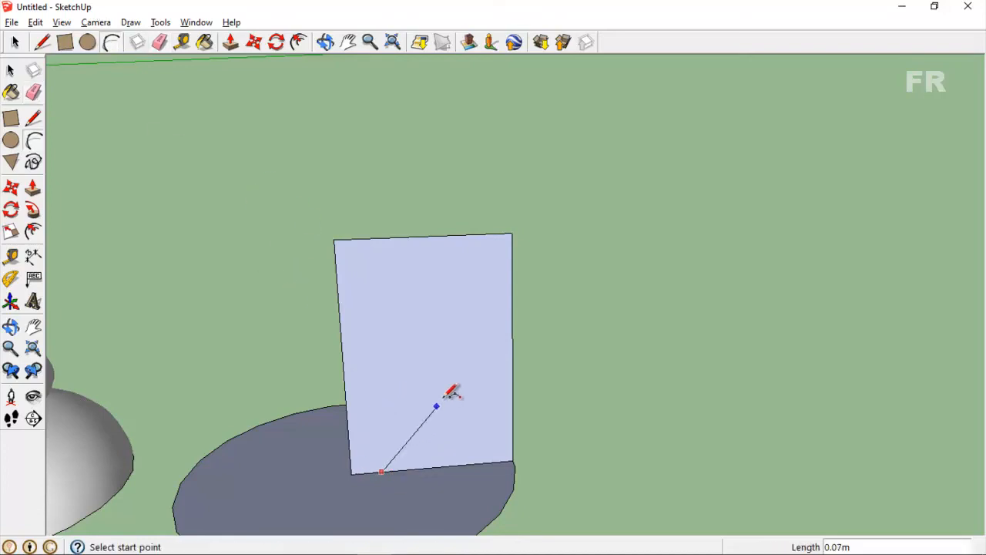
left_click(477, 344)
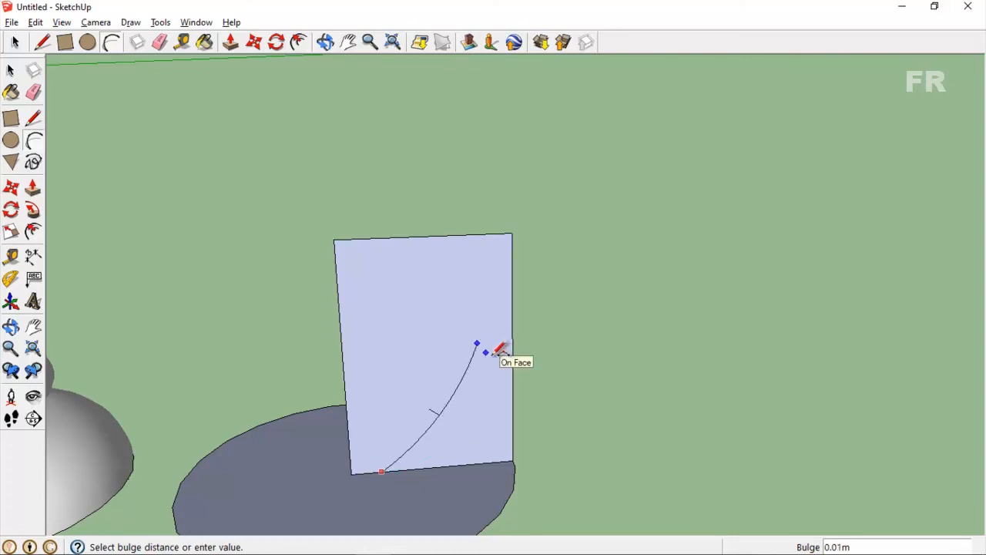
left_click(496, 352)
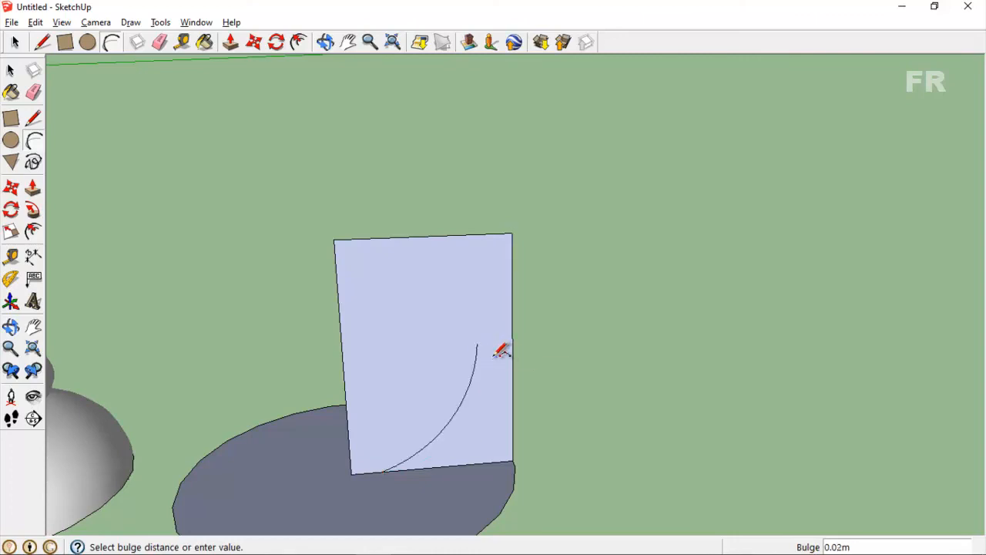
left_click(478, 342)
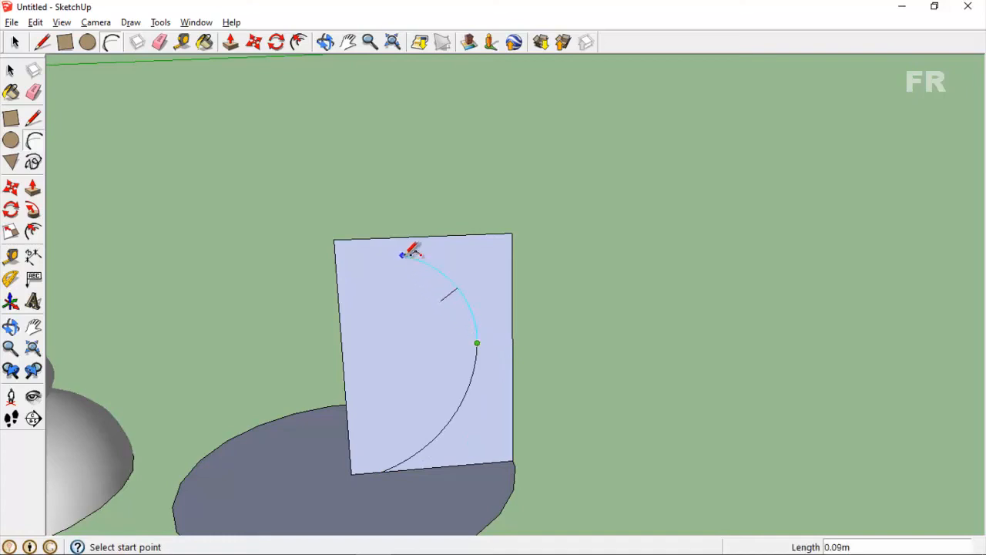
left_click(402, 254)
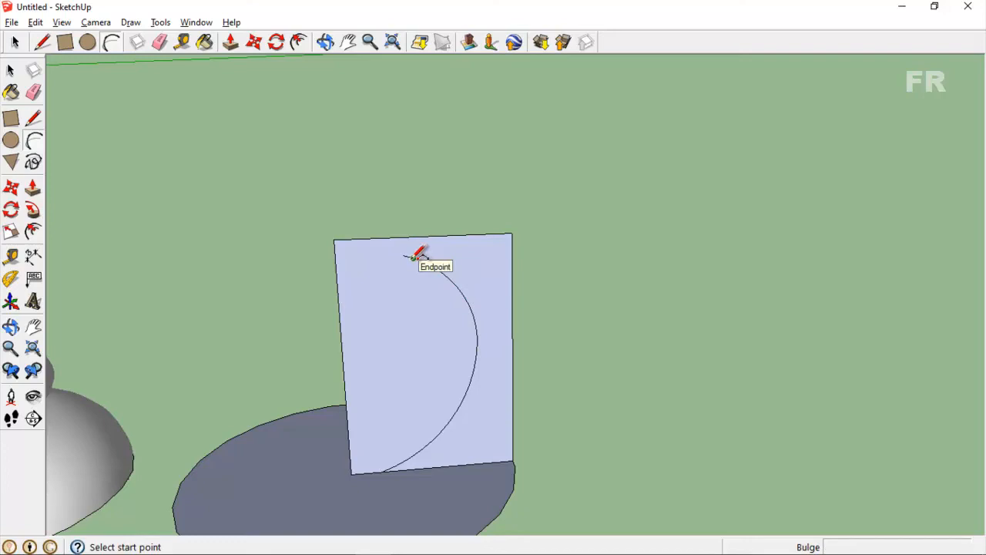
- Draw a slanted line about 0.02 m long from the upper arc's end outward to the rectangle's upper edge
key("l")
left_click(404, 255)
left_click(421, 236)
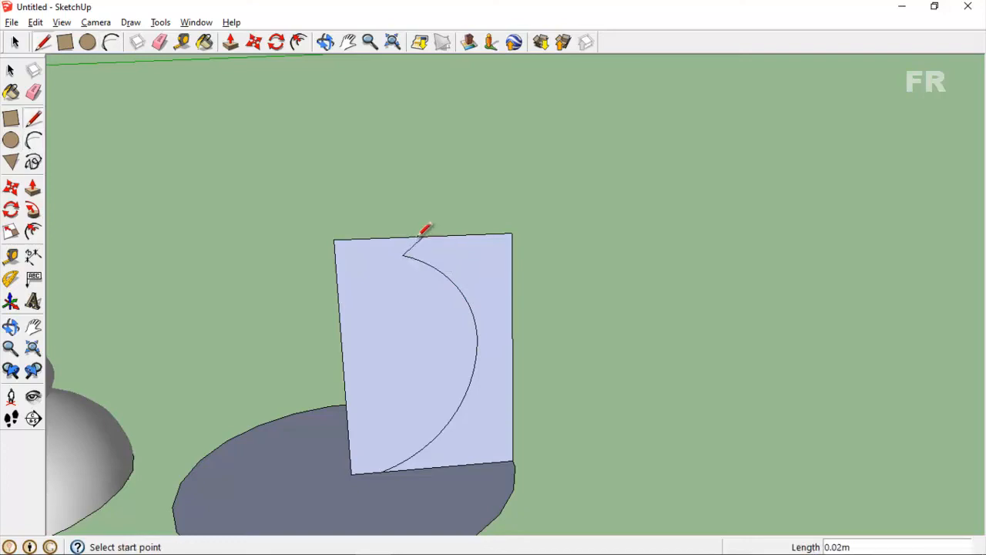
scroll(421, 235, "up", 2)
scroll(421, 235, "up", 3)
left_click(407, 235)
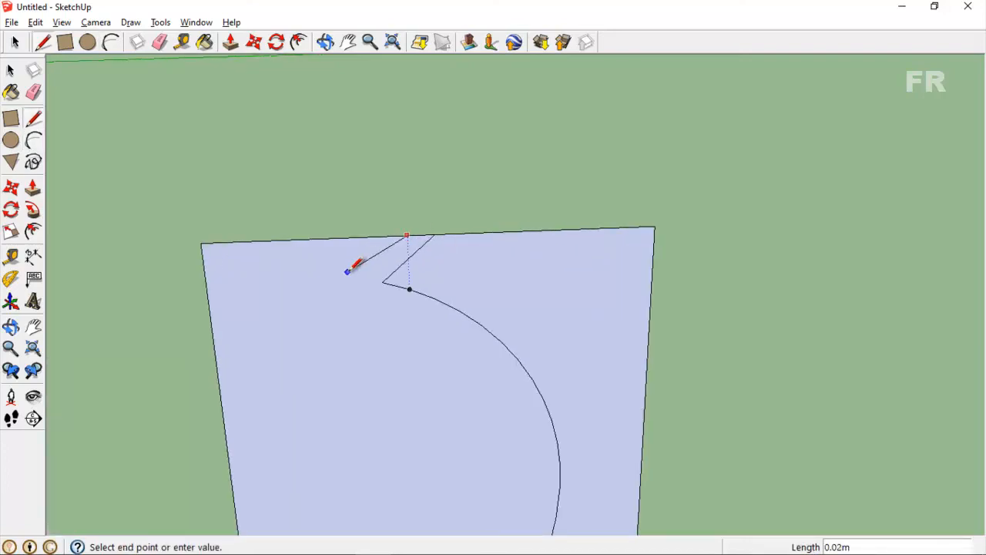
key("Escape")
scroll(381, 348, "down", 5)
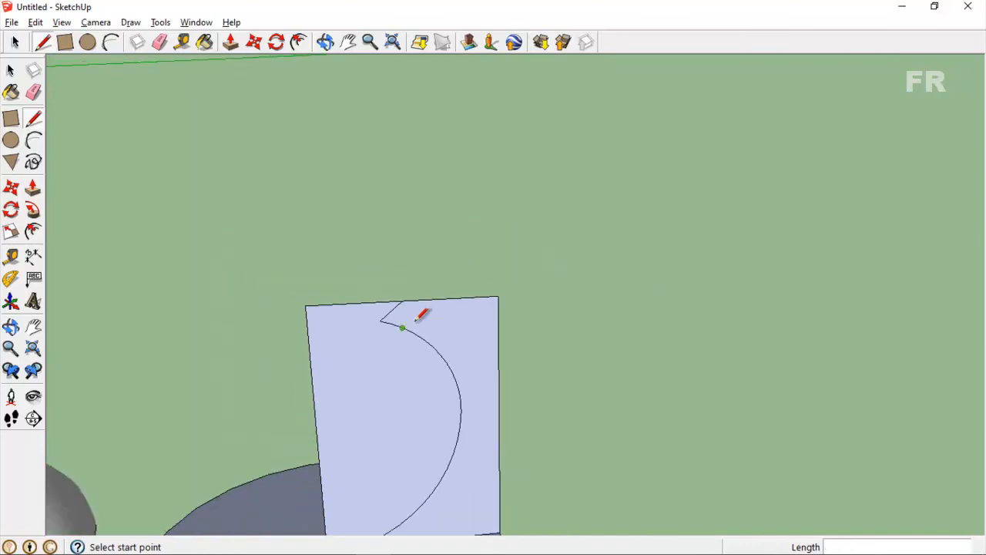
- Erase the rectangle's outer vertical edge and the leftover part of its upper edge outside the curved profile
key("e")
left_click(497, 308)
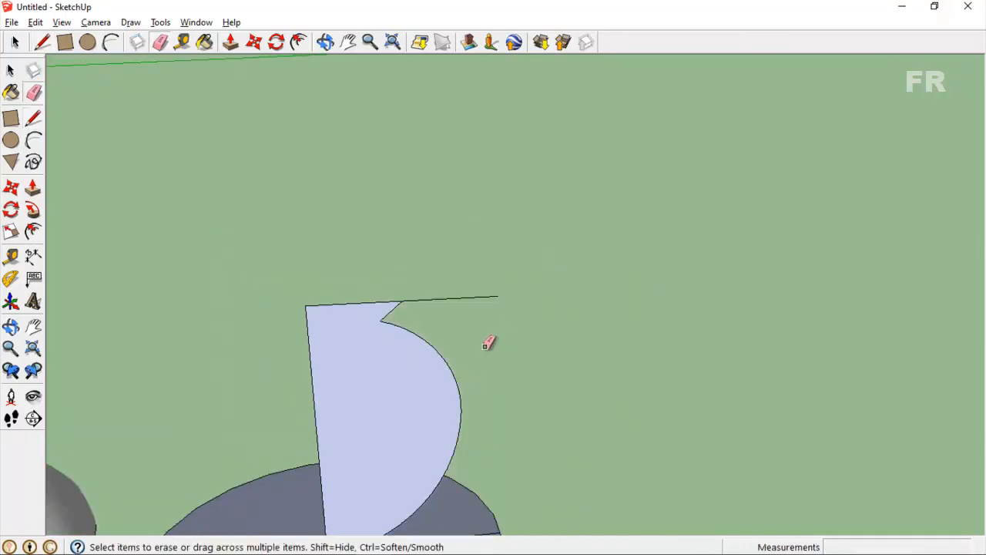
left_click(497, 296)
left_click(348, 44)
left_click_drag(444, 441, 500, 285)
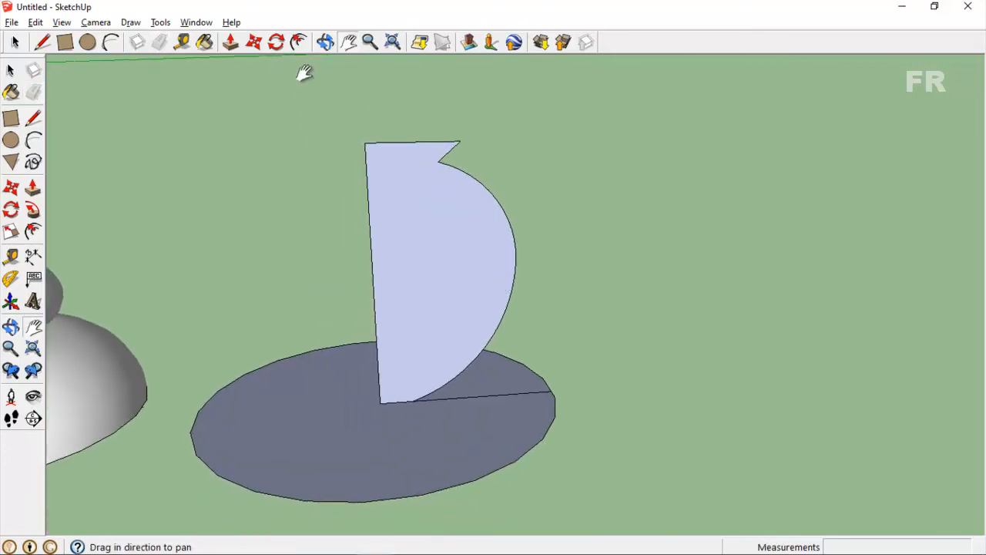
- Offset the profile's outline slightly inward to form a thin border and erase the leftover radius line on the circle
left_click(299, 43)
left_click(392, 241)
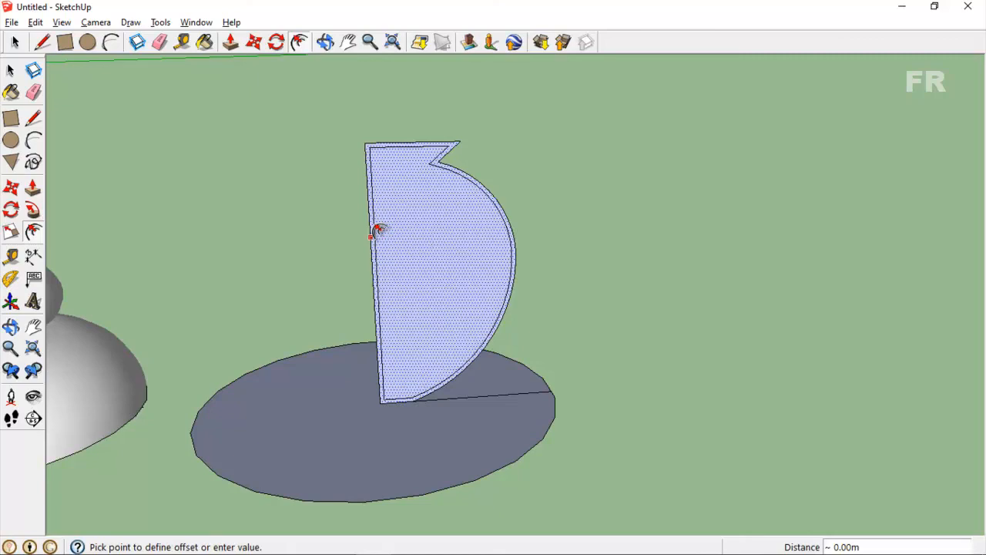
left_click(378, 230)
key("e")
left_click(481, 400)
- Draw short lines across the thin border at its lower inner corner and on its upper edge near the notch
key("l")
scroll(406, 420, "up", 5)
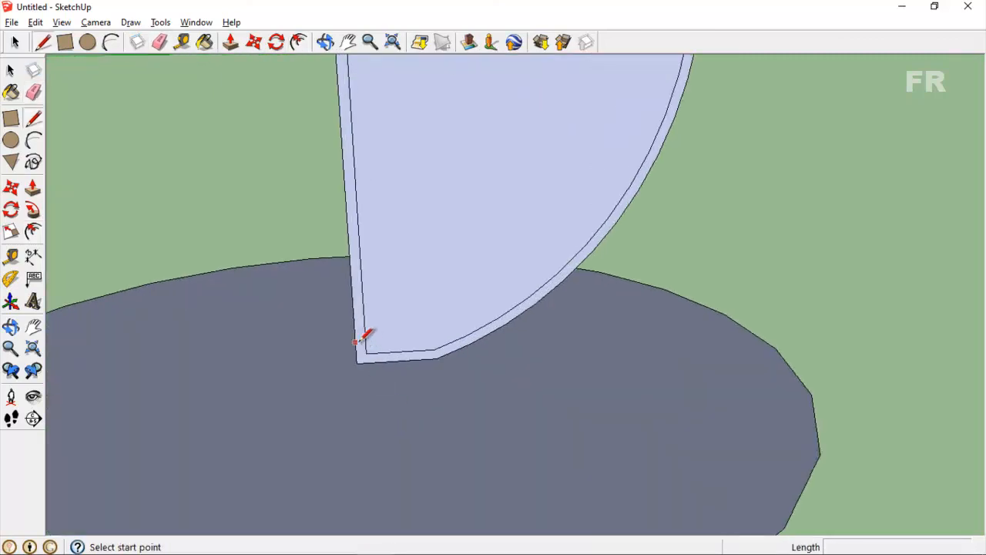
left_click(366, 352)
key("Escape")
scroll(367, 352, "down", 5)
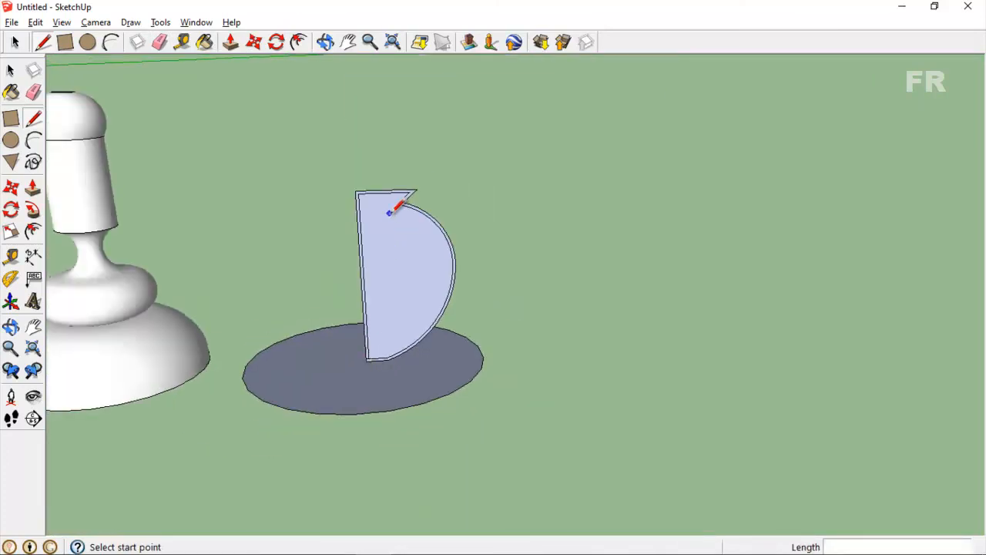
scroll(399, 203, "up", 4)
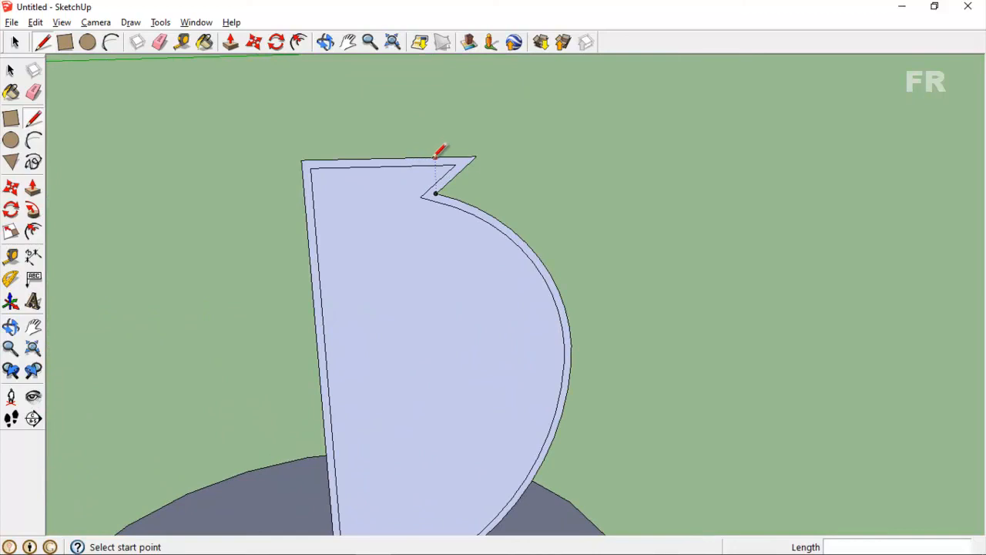
left_click(432, 159)
left_click(422, 165)
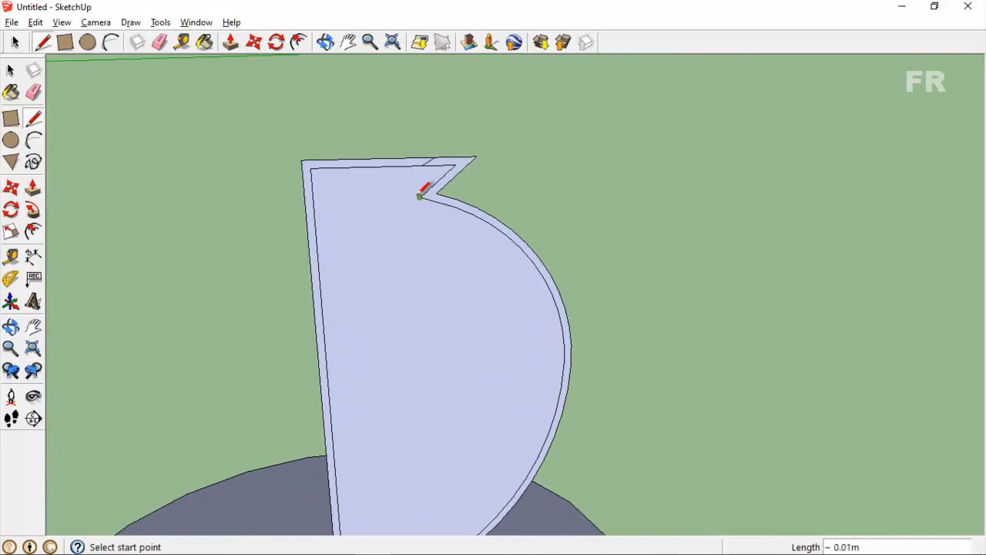
- Erase the border's straight vertical side and the adjoining upper part, leaving only the thin curved vase-wall strip
key("space")
key("e")
mouse_move(380, 156)
left_mouse_down()
mouse_move(369, 185)
mouse_move(296, 196)
left_mouse_up()
scroll(318, 266, "down", 2)
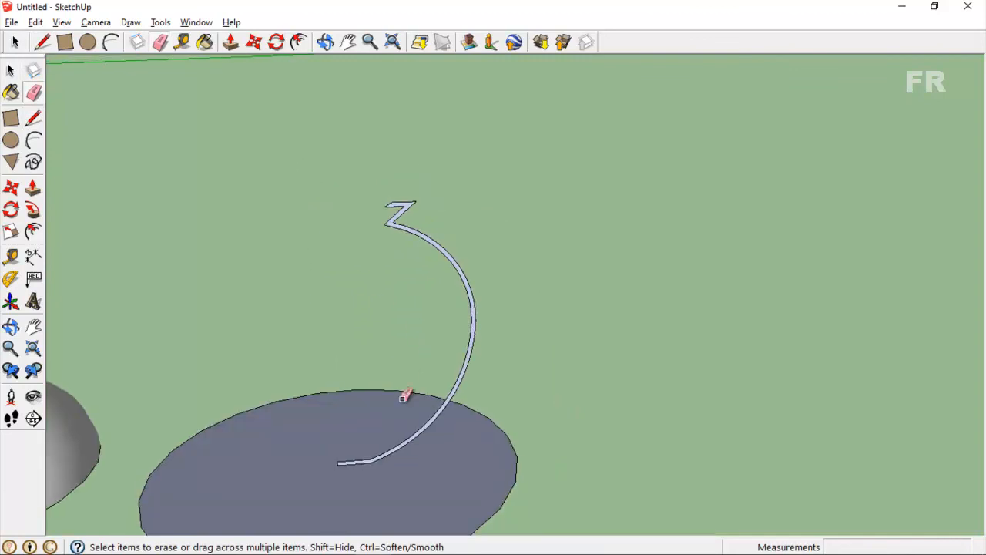
scroll(408, 397, "down", 2)
middle_click_drag(488, 383, 488, 392)
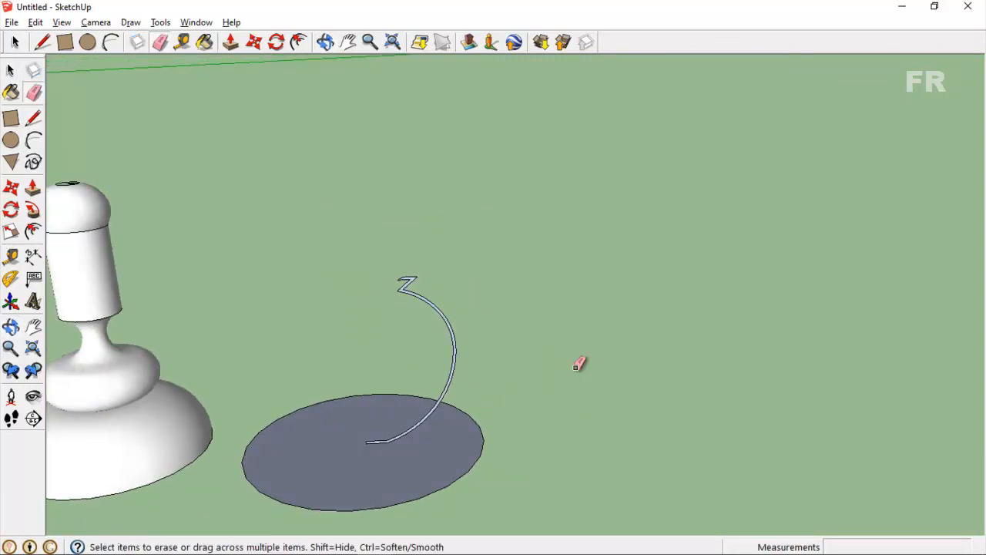
- Sweep the thin curved strip around the circular face with Follow Me to form a hollow vase
key("space")
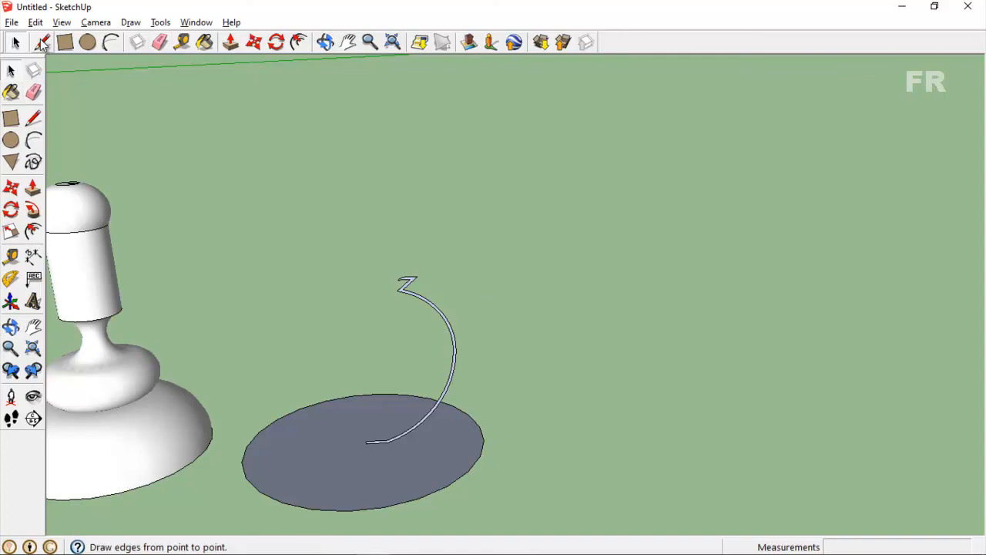
left_click(371, 480)
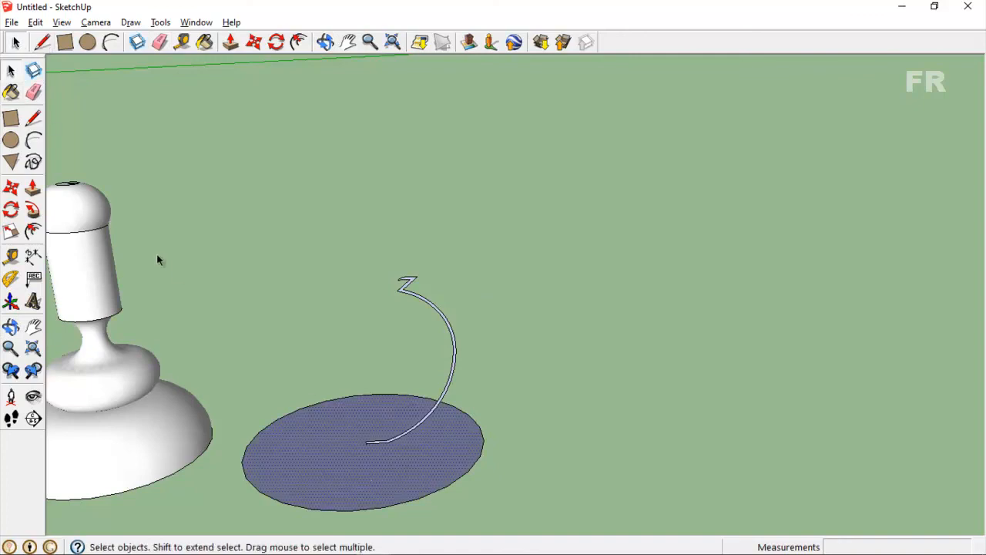
left_click(33, 209)
scroll(435, 390, "up", 3)
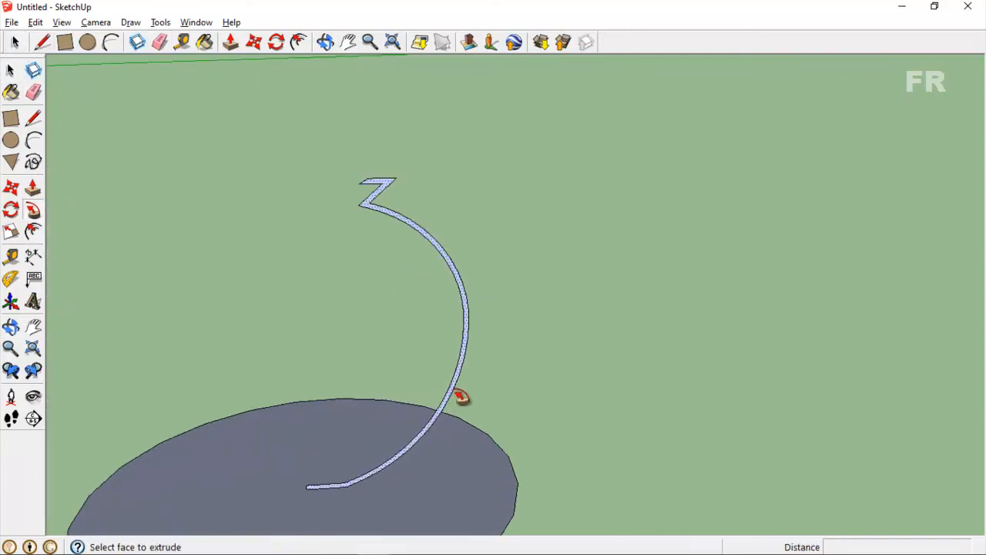
left_click(462, 387)
scroll(423, 405, "down", 5)
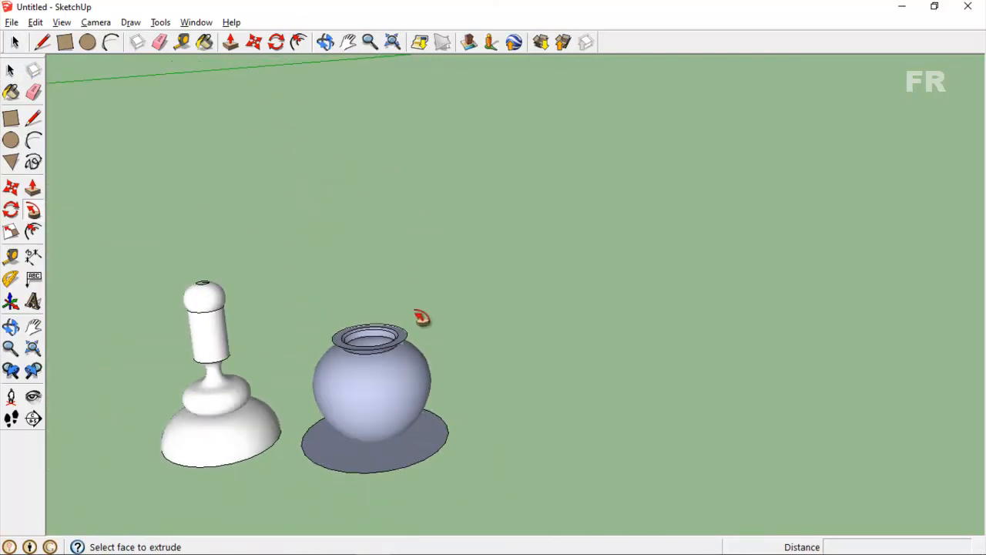
- Examine the vase alongside the other Follow Me models in the scene
left_click(346, 42)
left_click_drag(305, 225, 477, 182)
scroll(470, 256, "down", 5)
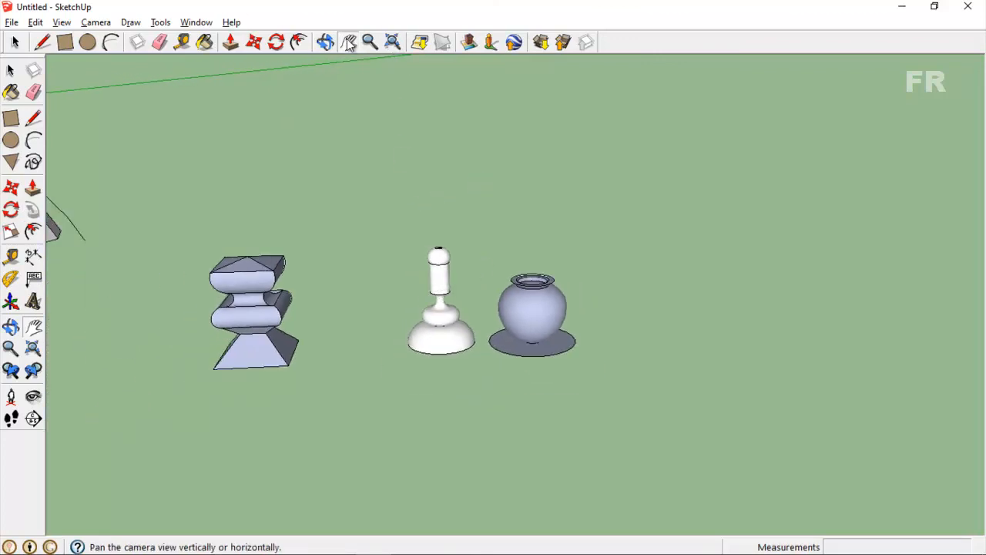
left_click_drag(407, 133, 460, 144)
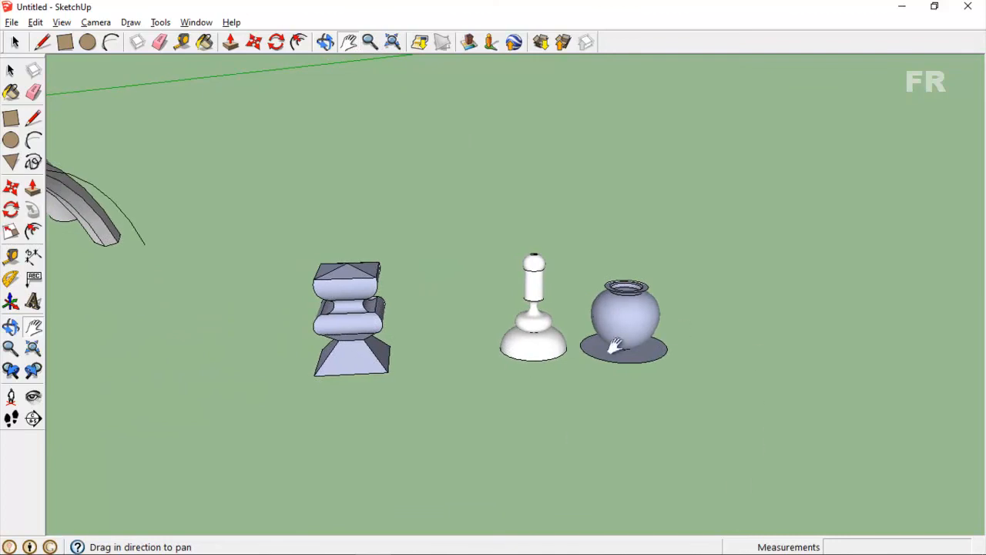
middle_click_drag(599, 387, 402, 395)
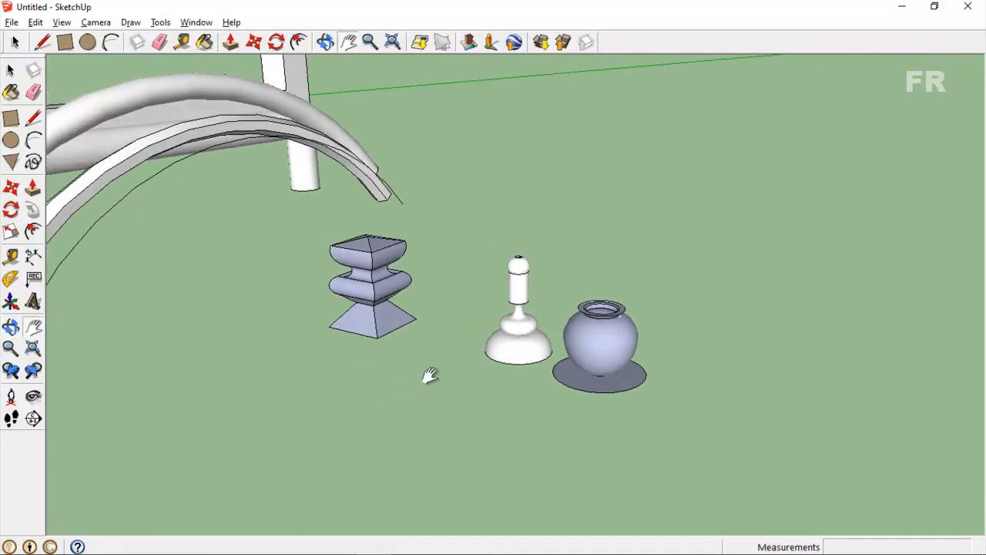
scroll(343, 387, "down", 2)
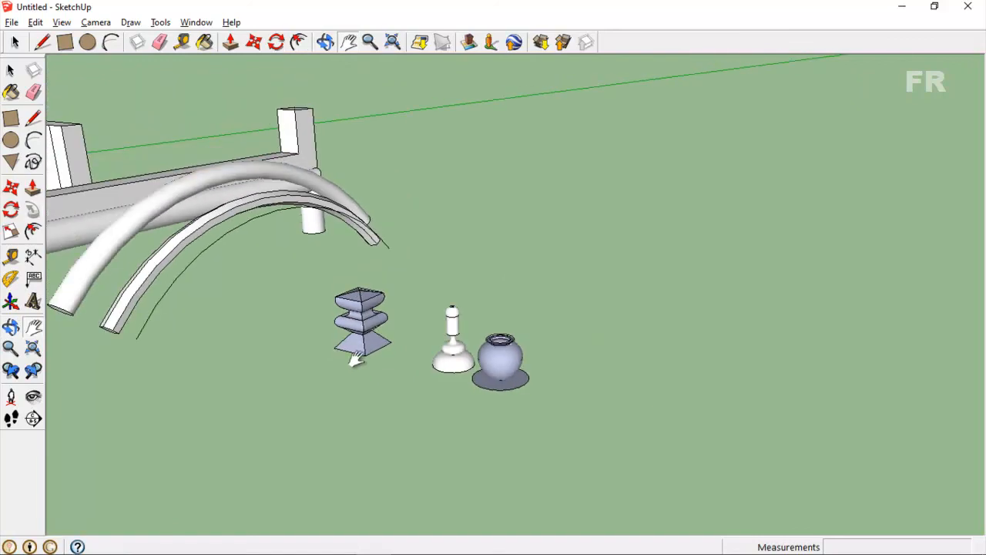
left_click(349, 43)
left_click_drag(347, 277, 630, 224)
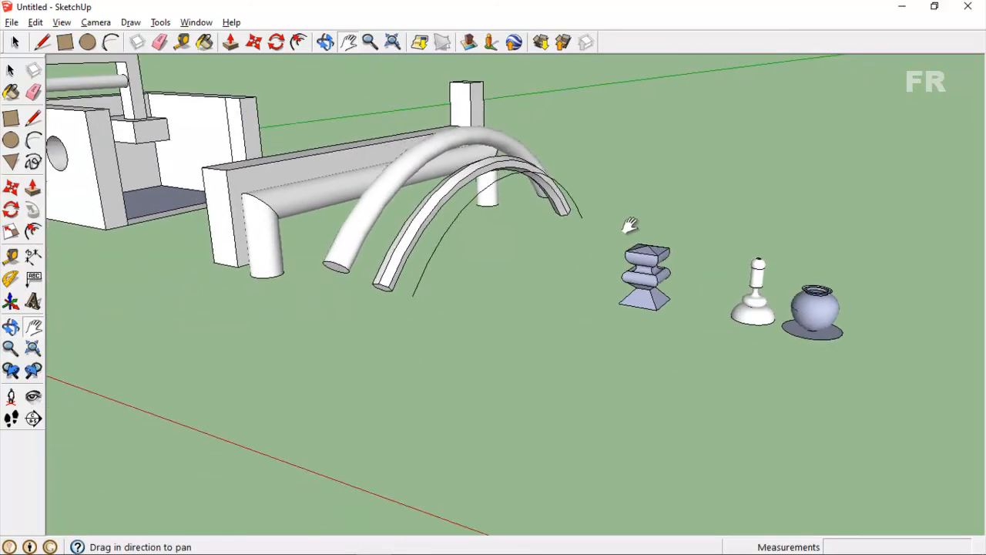
- Select all geometry connected to the white round solid beside the vase and make it a group
key("space")
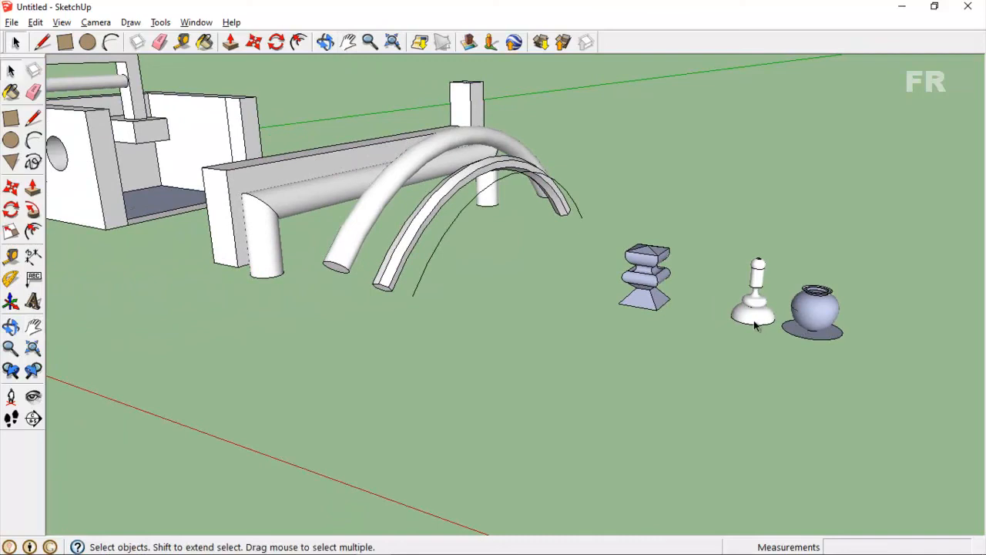
left_click(755, 325)
right_click(754, 324)
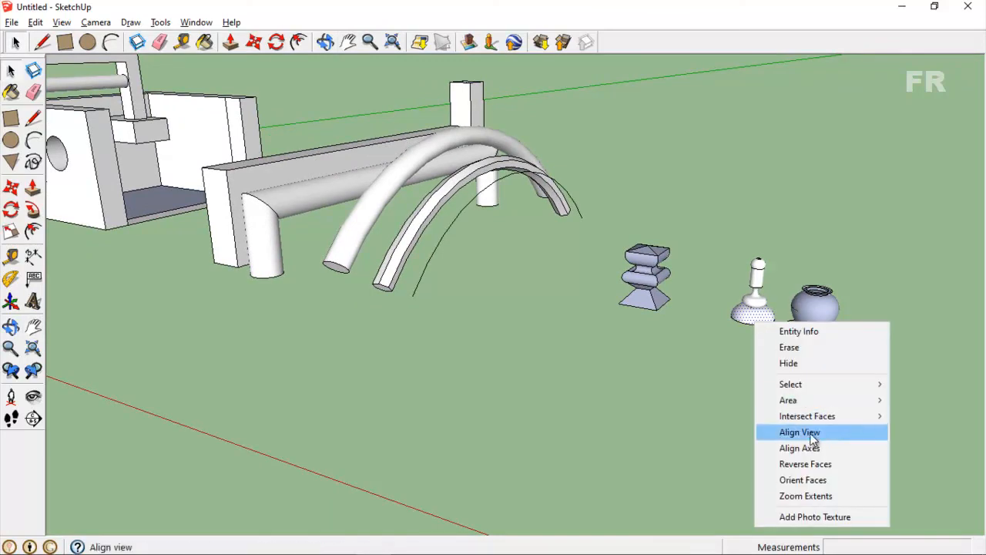
mouse_move(823, 387)
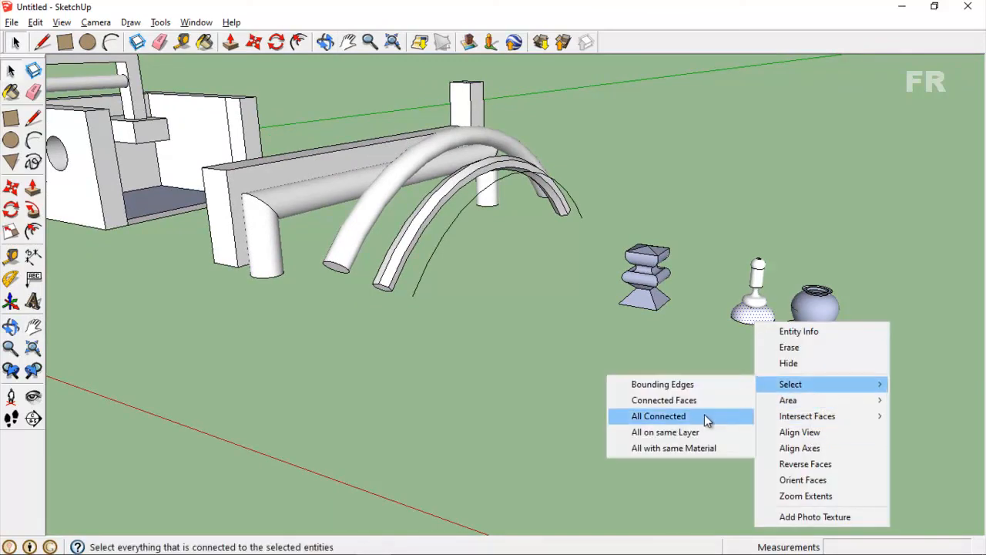
left_click(703, 413)
right_click(761, 327)
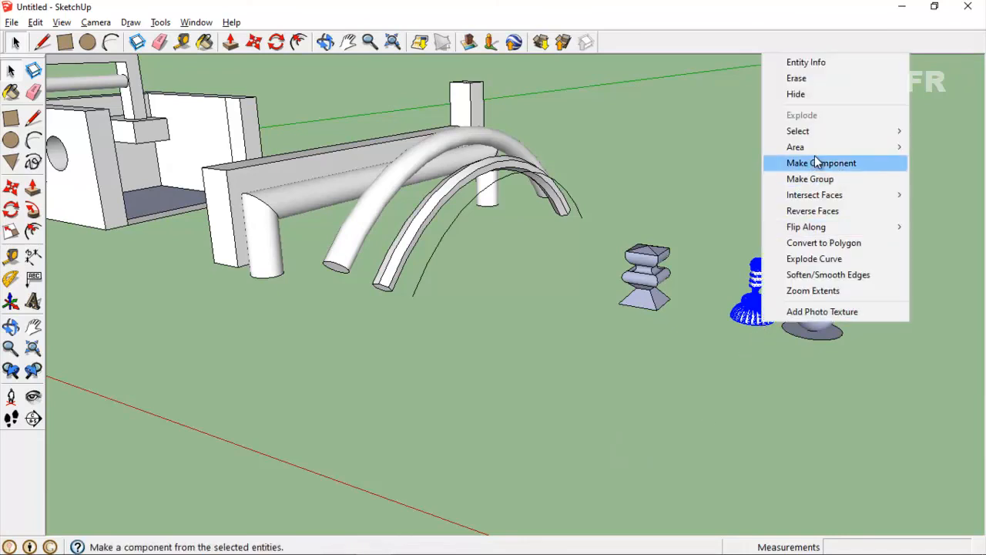
left_click(810, 180)
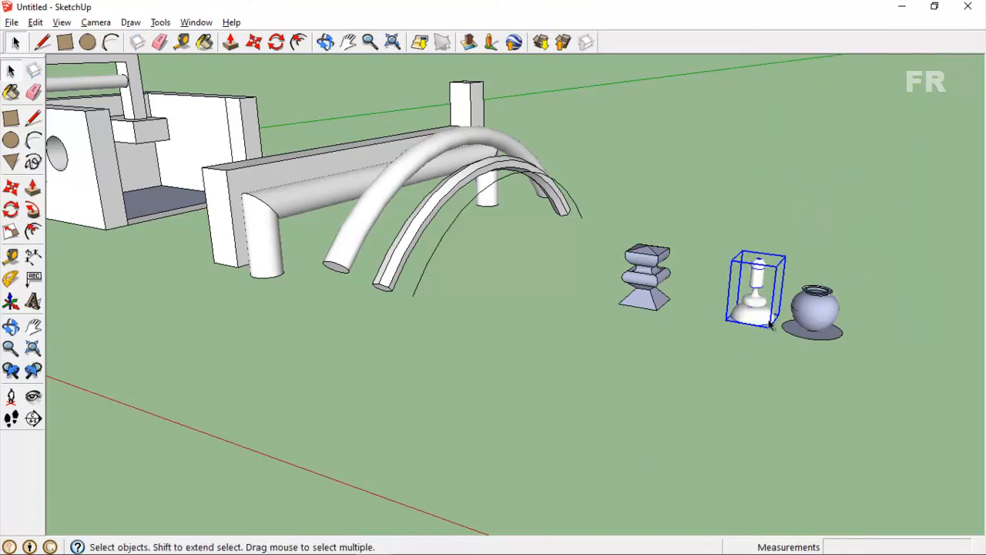
left_click(254, 42)
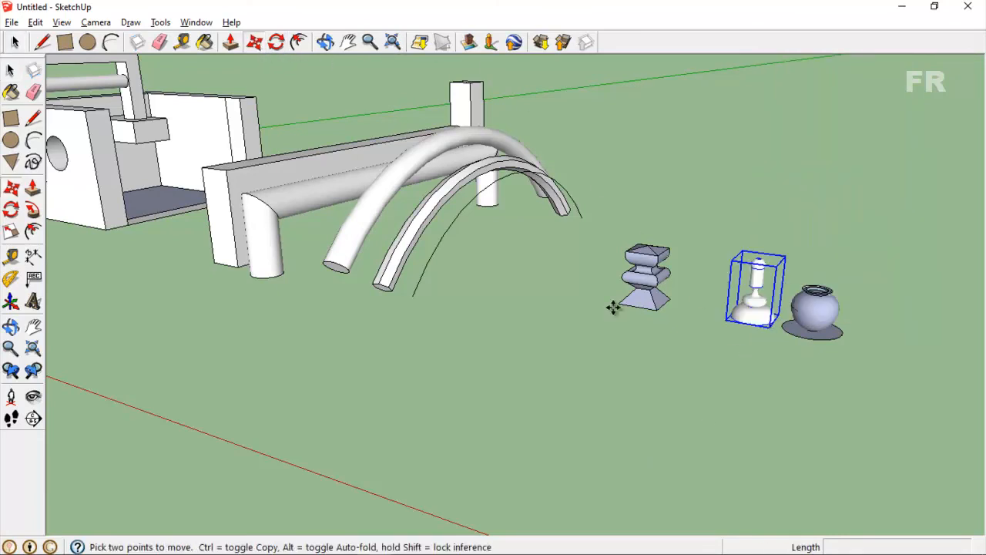
left_click(765, 322)
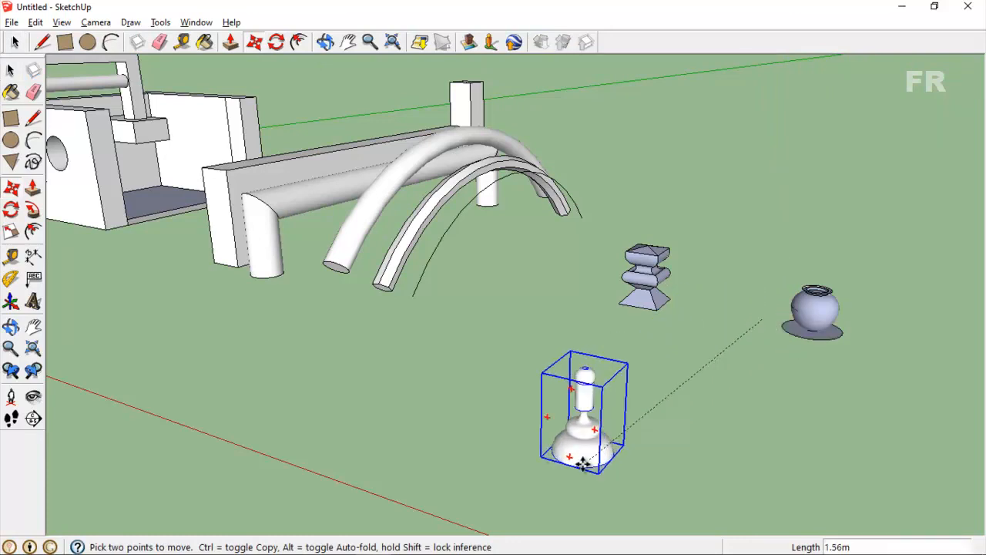
key("Escape")
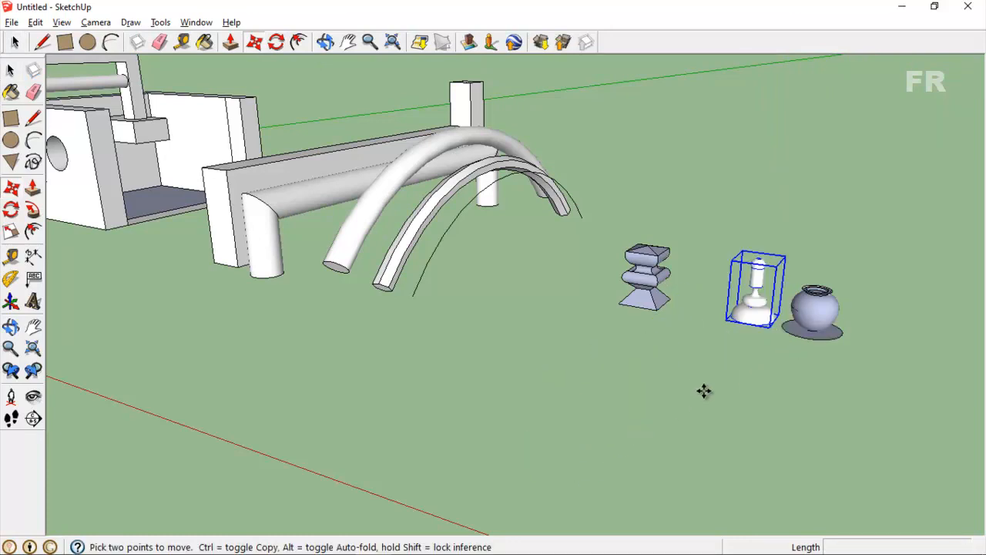
- Copy the grouped white round solid about 1.75 m along the green axis and divide the distance into 5 equal spacings
left_click(767, 324)
key("ctrl")
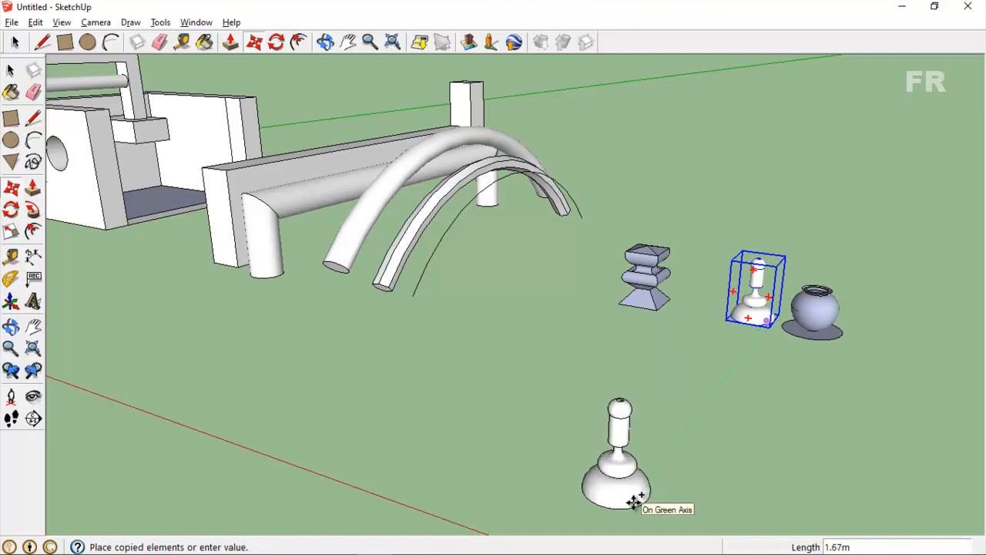
left_click(620, 515)
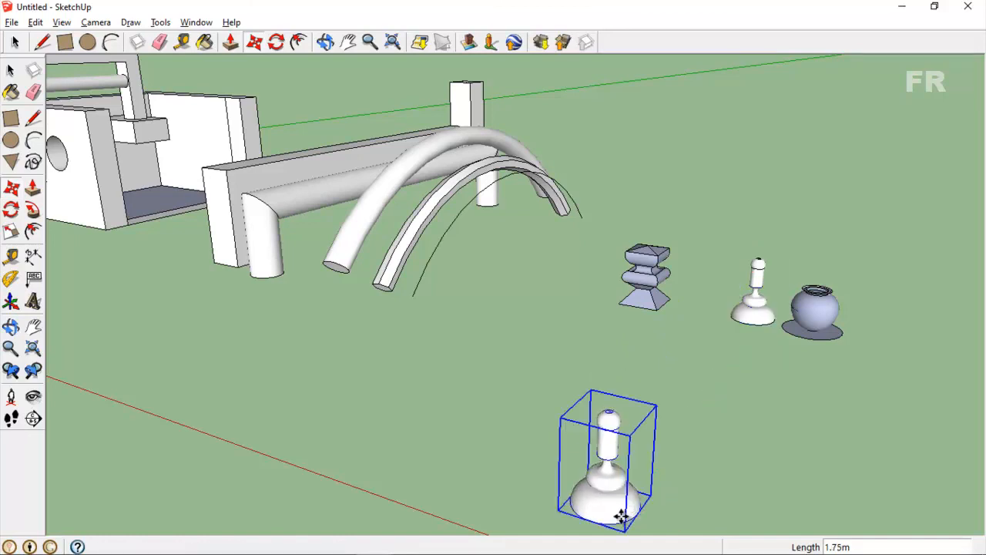
type("/5")
key("Return")
middle_click_drag(621, 515, 770, 469)
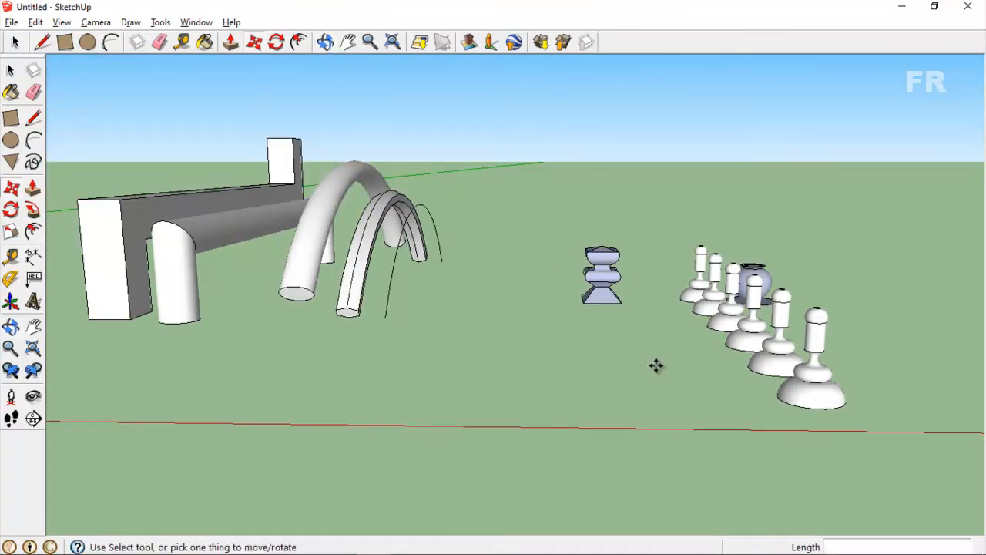
middle_click_drag(621, 345, 648, 352)
- Copy the nearest white solid 0.35 m along the red axis and repeat the copy with x5 to form a second row
key("space")
left_click(815, 412)
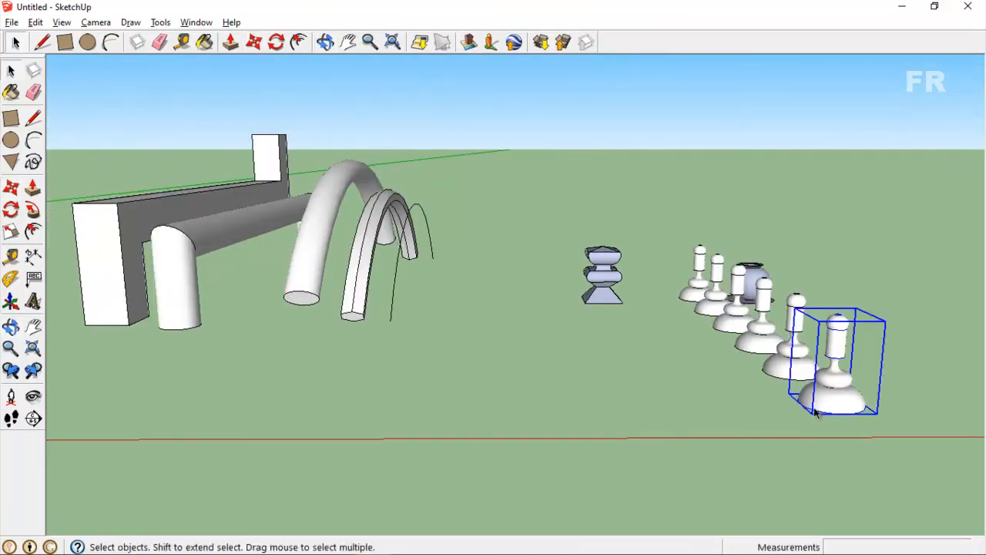
key("m")
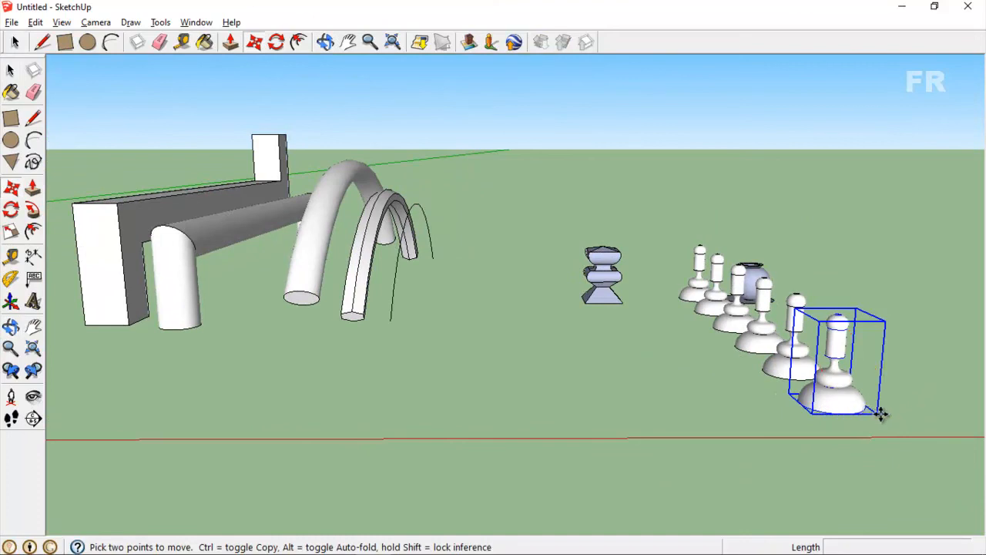
left_click(881, 413)
key("Escape")
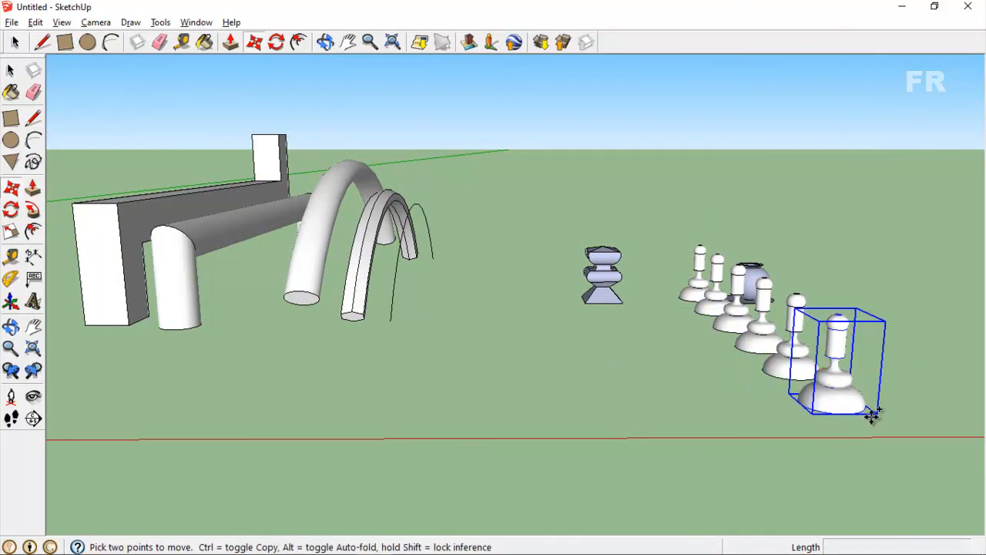
left_click(871, 414)
key("ctrl")
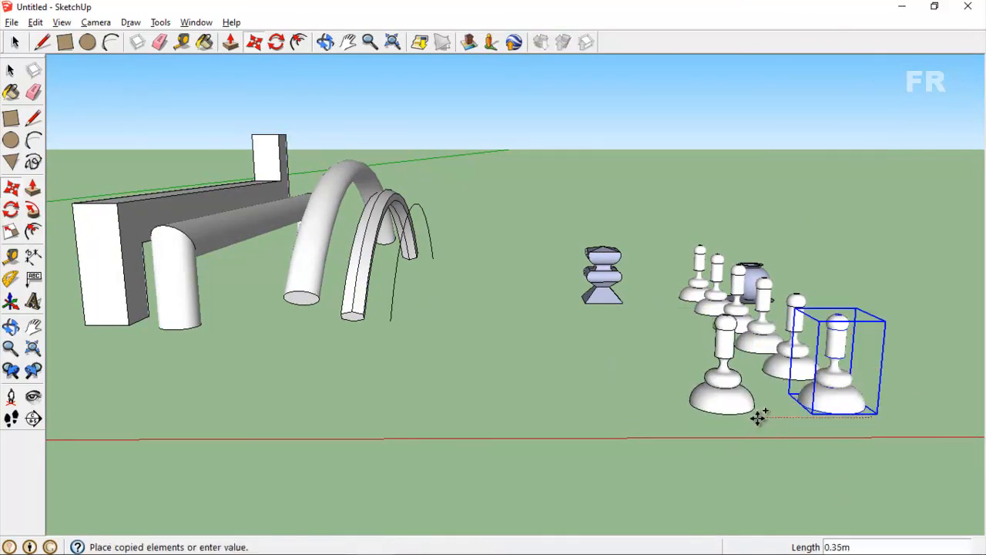
left_click(759, 418)
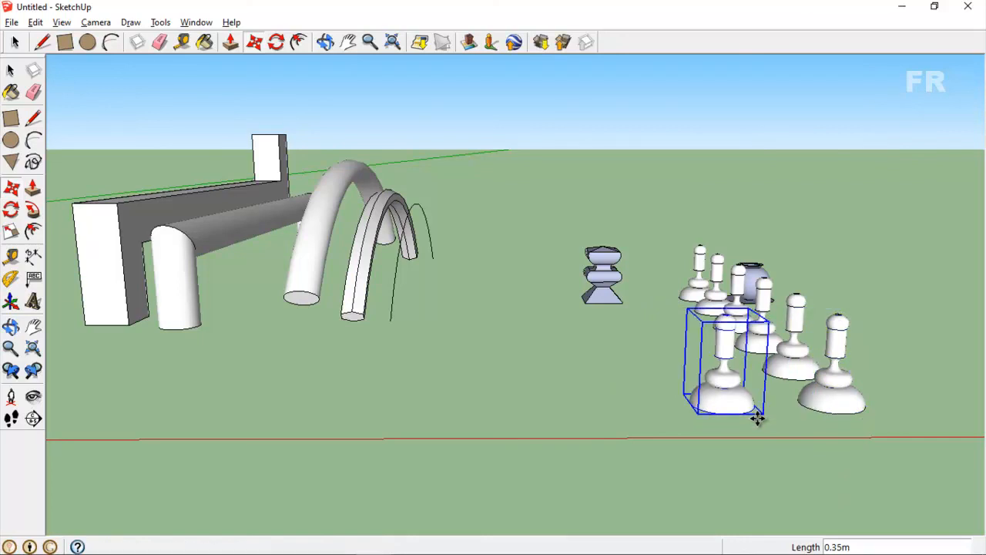
key("Return")
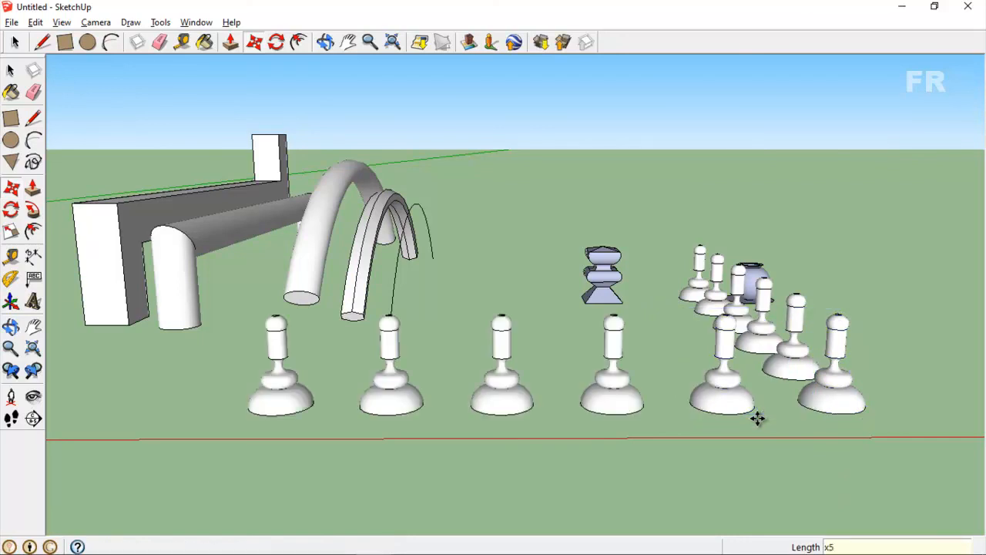
- Examine the two rows of copied solids together with the vase and the other models
middle_click_drag(845, 406, 826, 379)
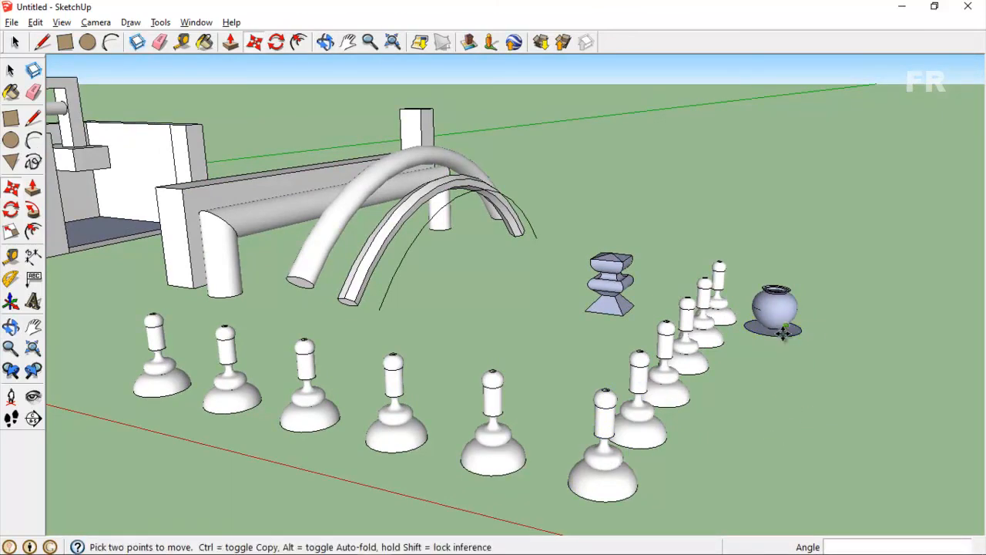
scroll(775, 330, "up", 2)
scroll(578, 293, "down", 5)
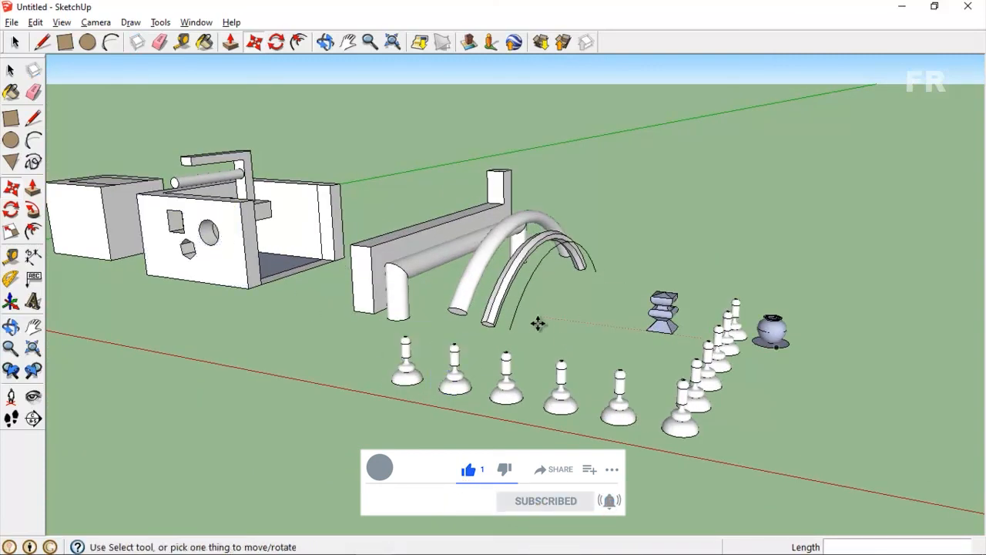
key("o")
left_click_drag(360, 363, 321, 297)
key("m")
scroll(781, 415, "up", 2)
middle_click_drag(781, 415, 678, 450)
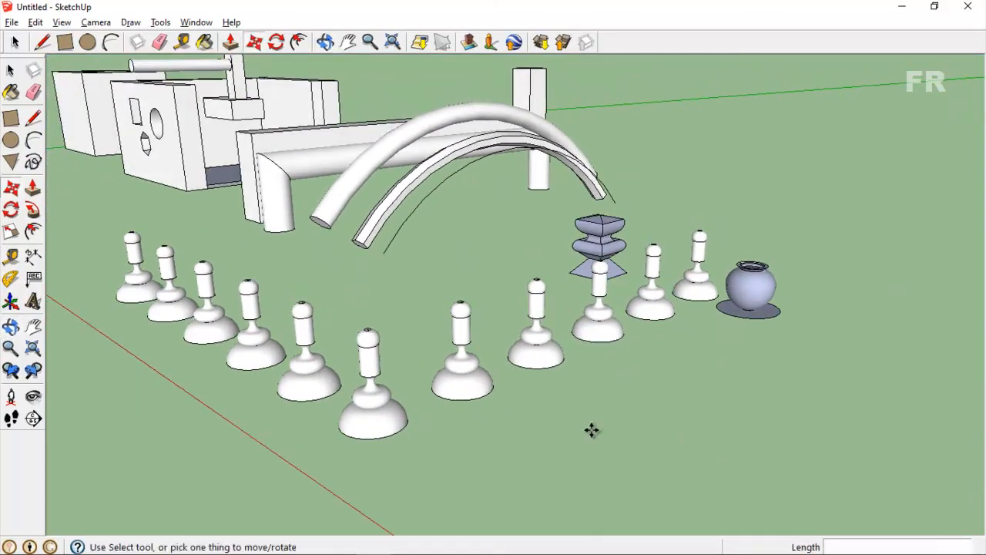
scroll(591, 430, "up", 2)
left_click(348, 44)
left_click_drag(314, 207, 386, 177)
- Delete the flat circular face lying beneath the vase
key("space")
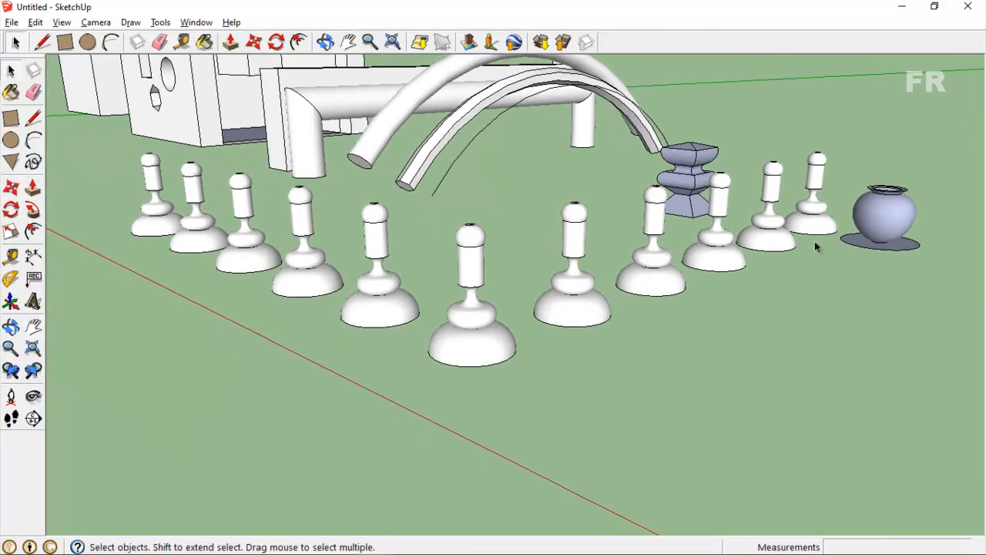
key("Delete")
left_click(877, 249)
key("Delete")
- Copy the whole vase about 1.75 m along the green axis and fill the distance with evenly spaced copies, making a row of five vases
left_click(882, 234)
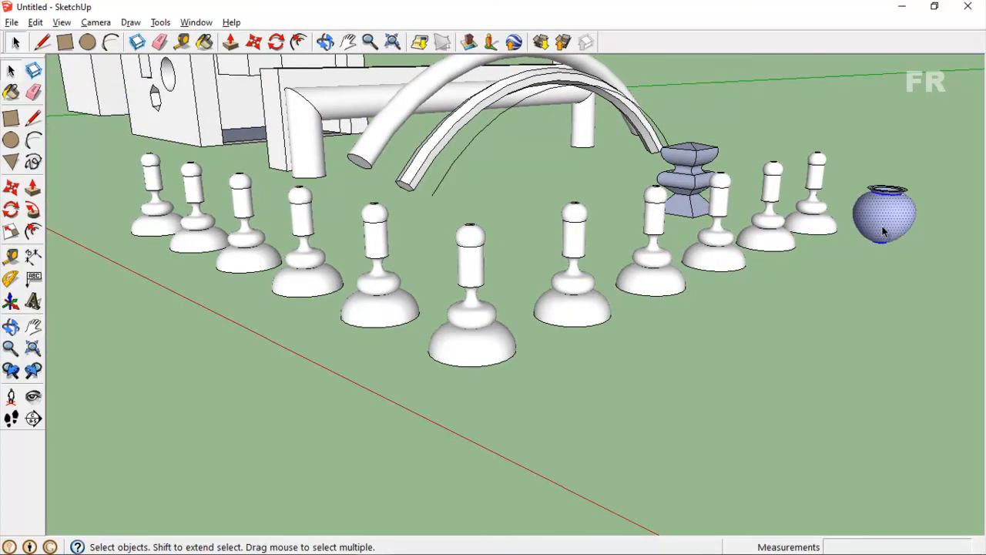
key("m")
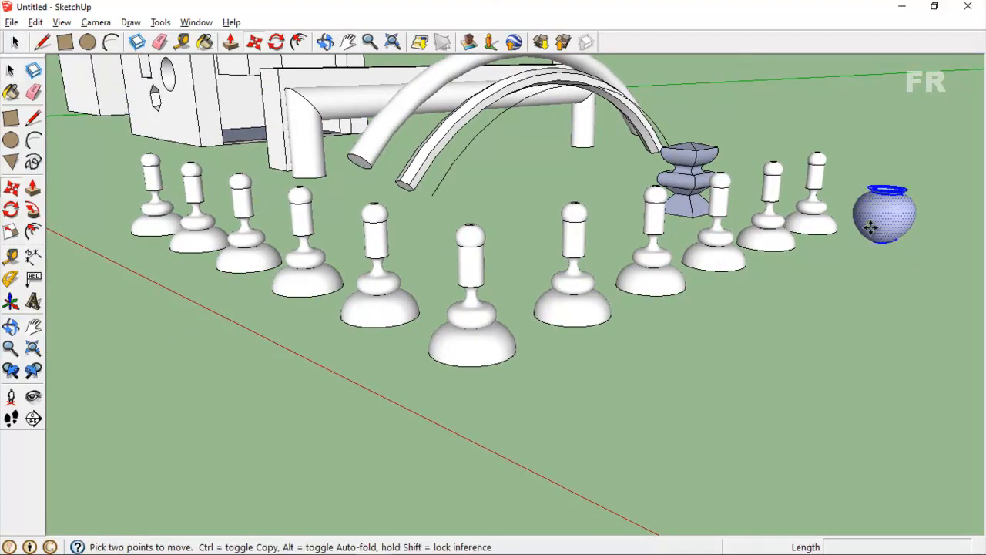
key("ctrl")
left_click(869, 223)
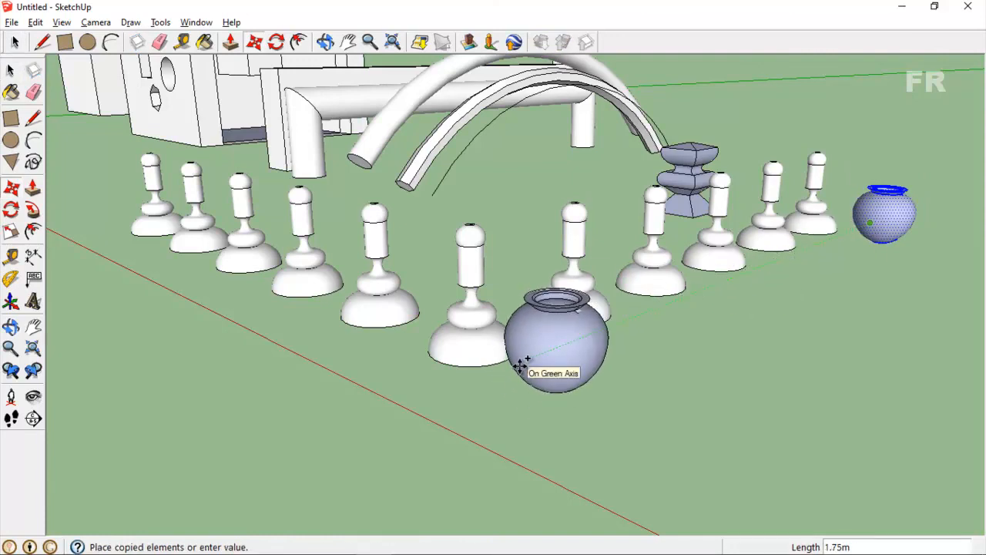
left_click(521, 369)
key("Return")
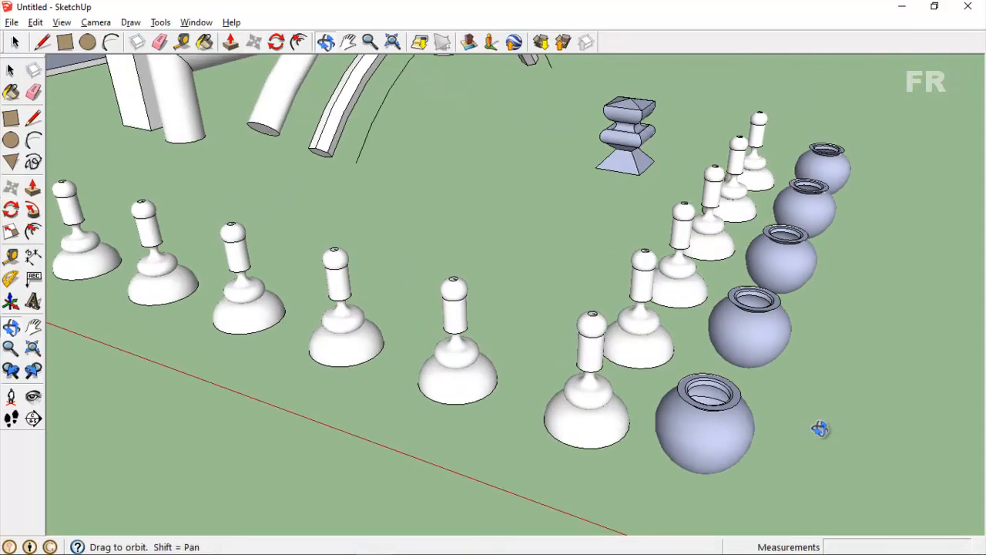